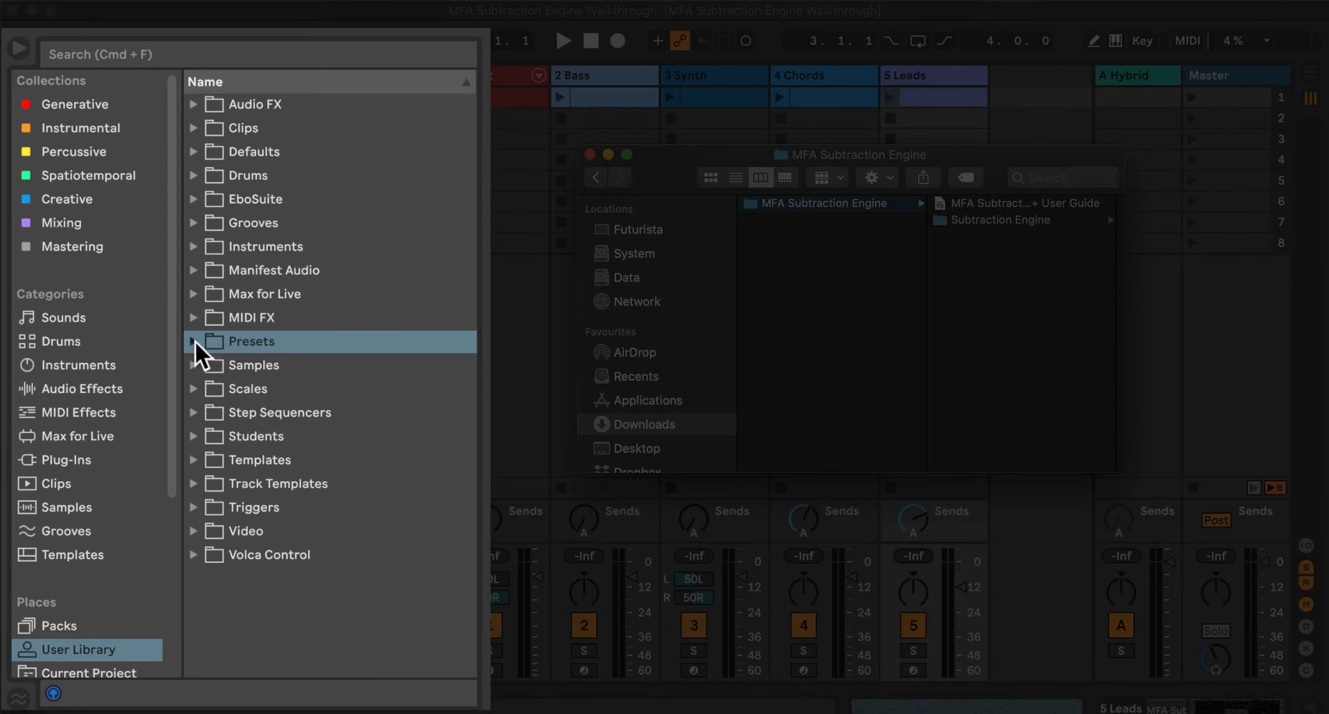
Look through the User Library's Presets folder down to MIDI Effects > Max MIDI Effect, and collapse Presets again.
click(193, 341)
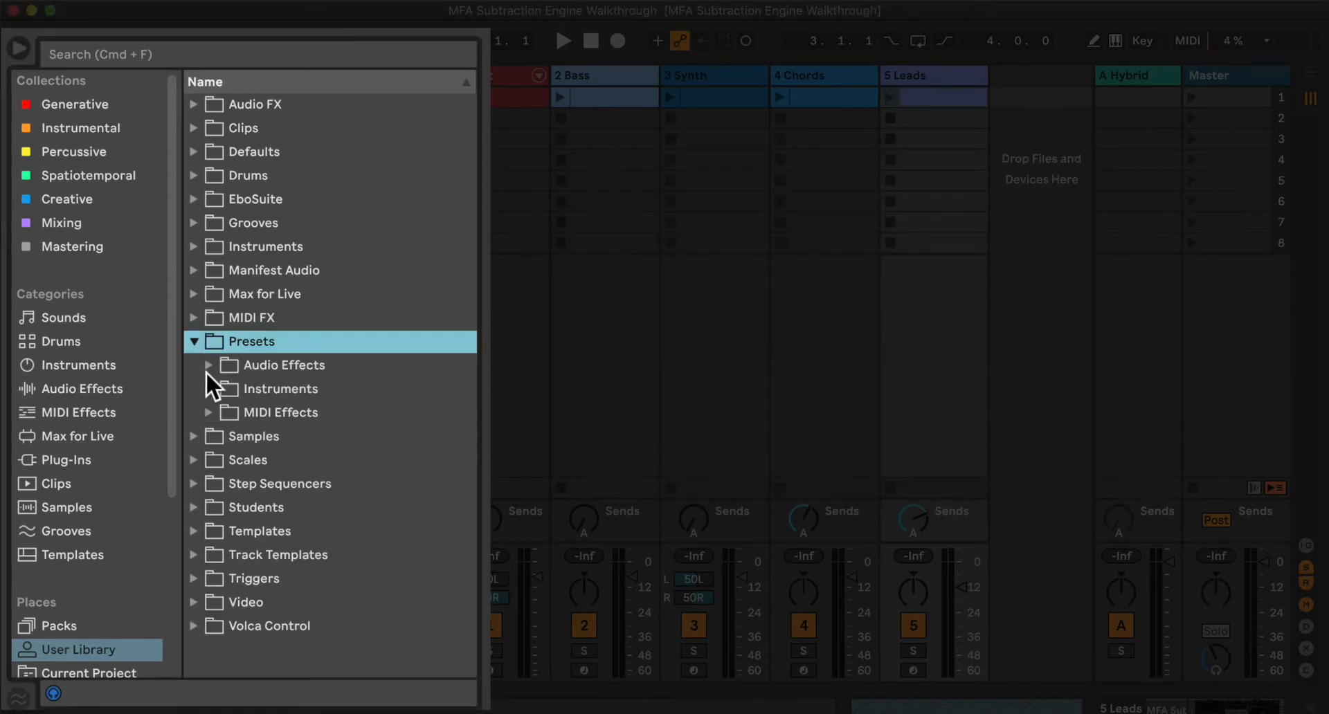
click(207, 411)
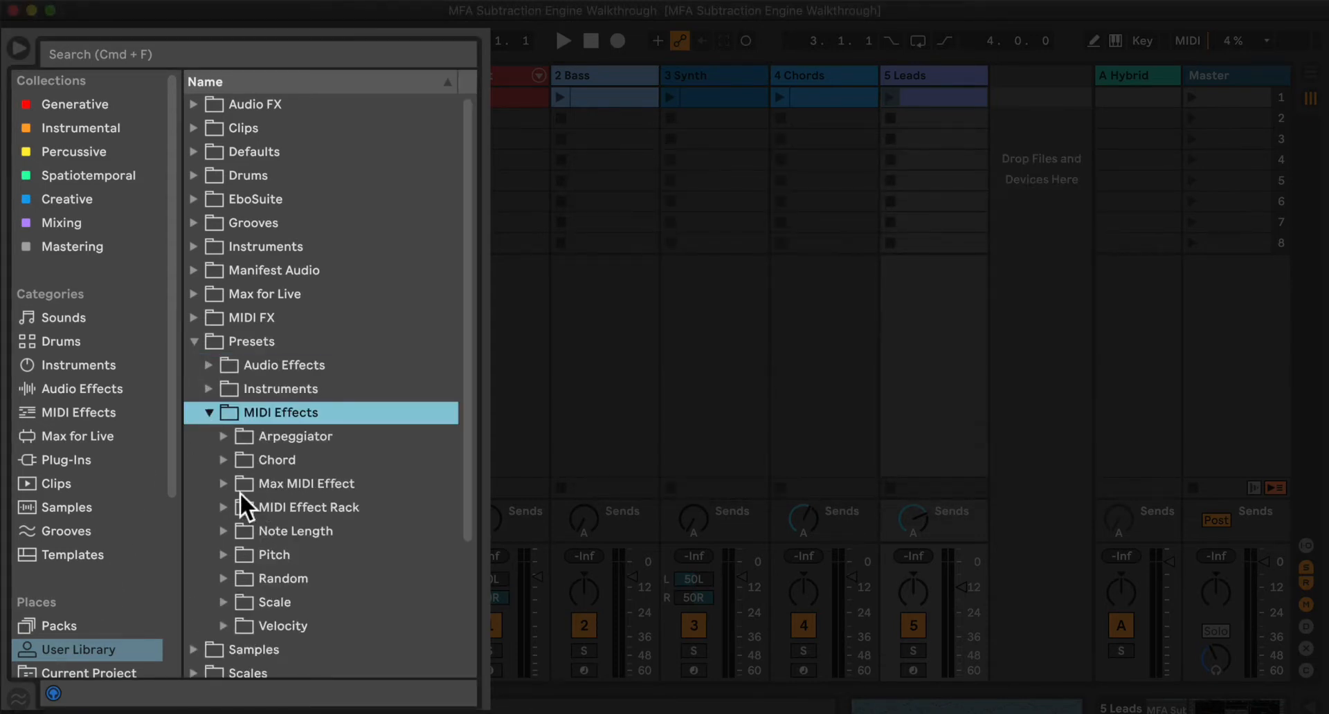
click(224, 483)
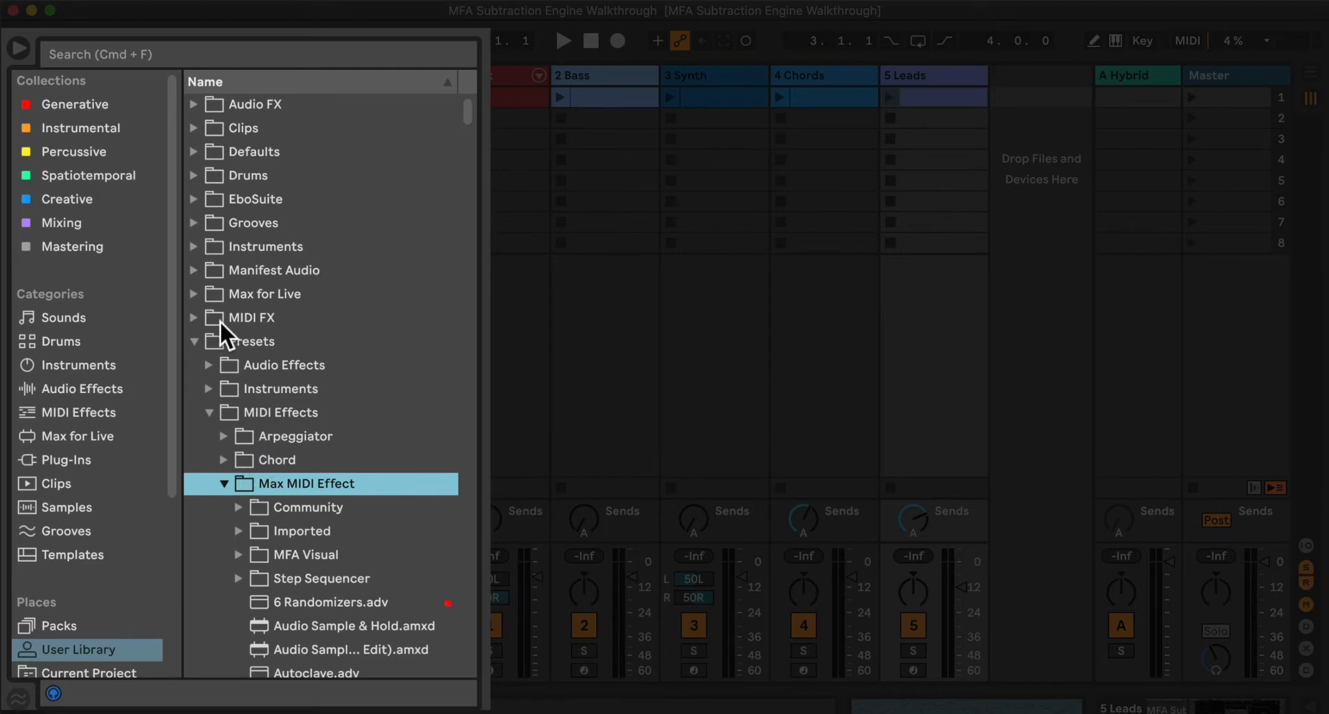
click(193, 342)
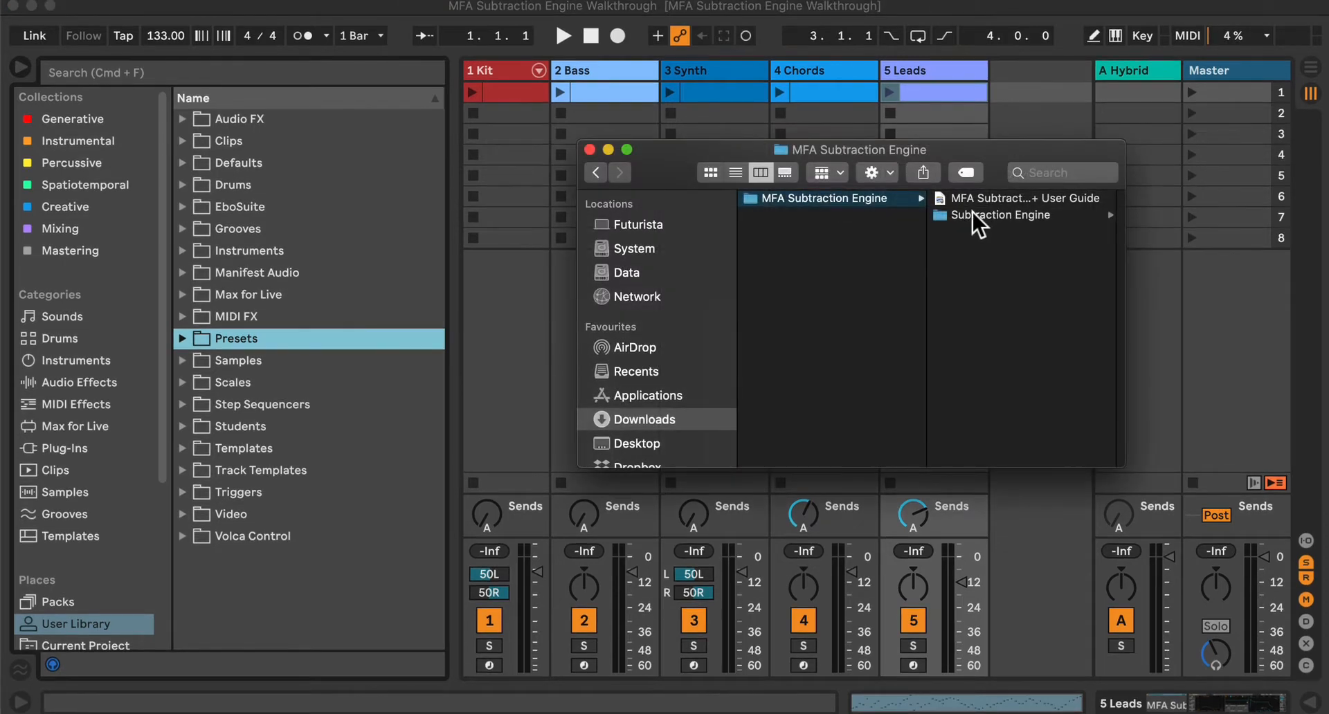
Copy the downloaded Subtraction Engine folder into the User Library's Manifest Audio folder and expand Manifest Audio.
drag(973, 214, 263, 276)
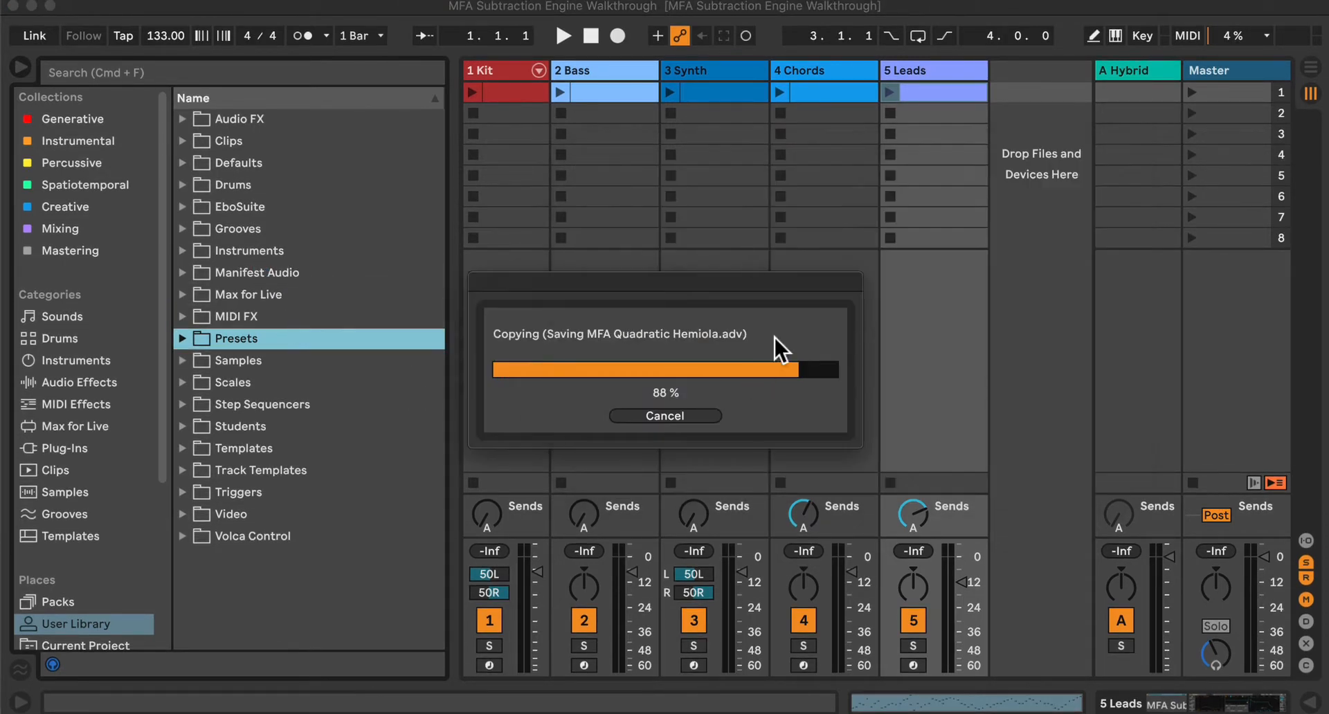
click(182, 271)
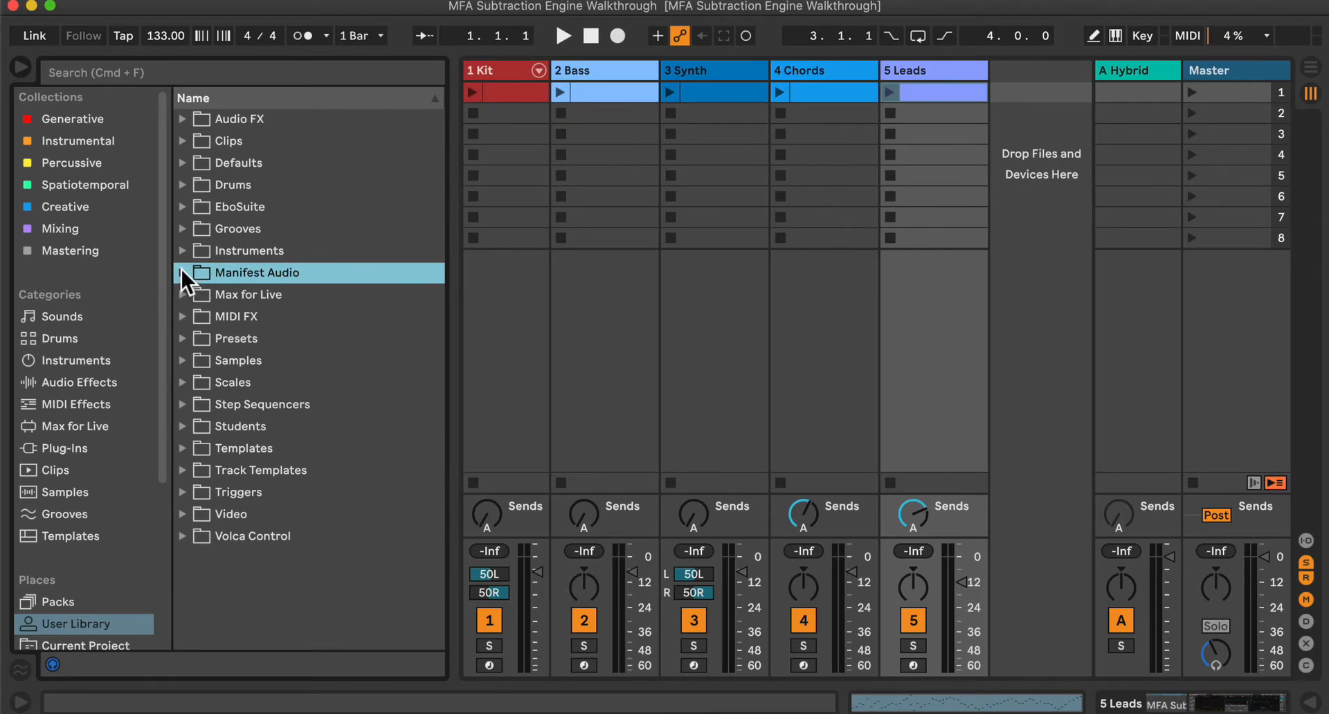
click(182, 272)
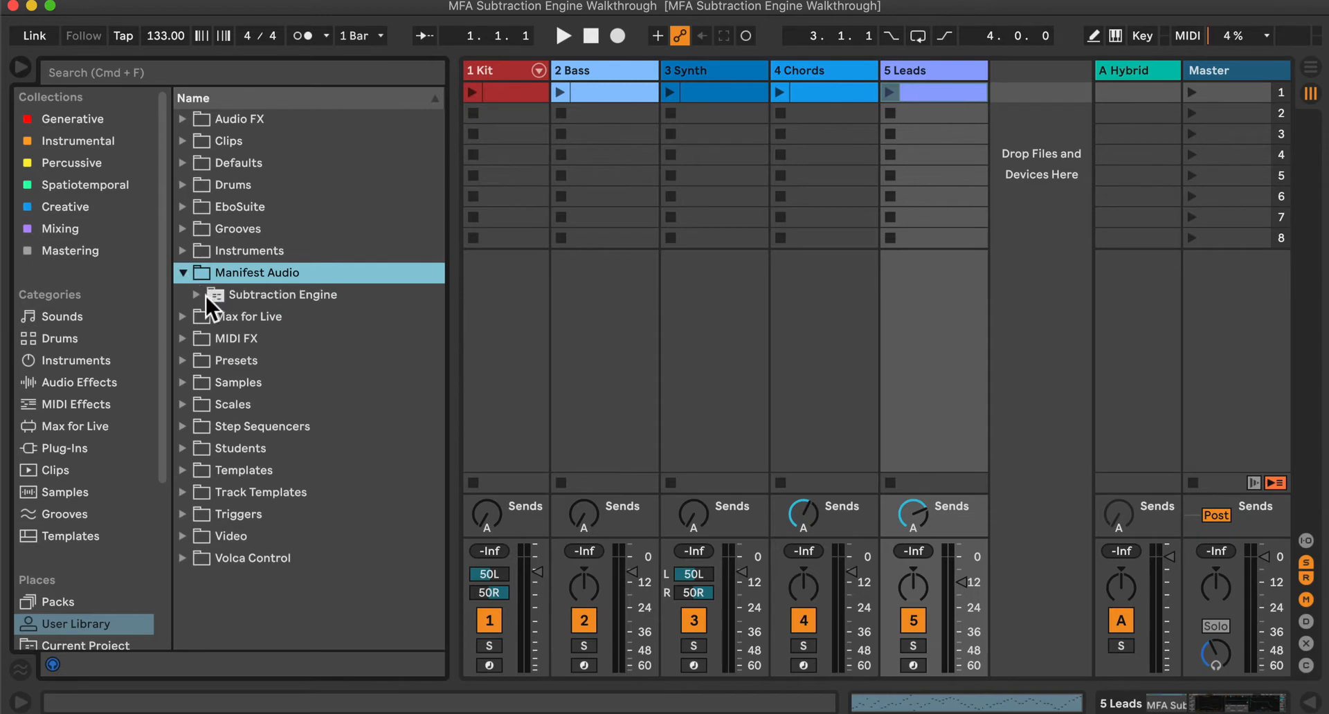
Browse the Subtraction Engine folder's MIDI effect presets and select the device file inside its Max MIDI Effect folder.
click(196, 294)
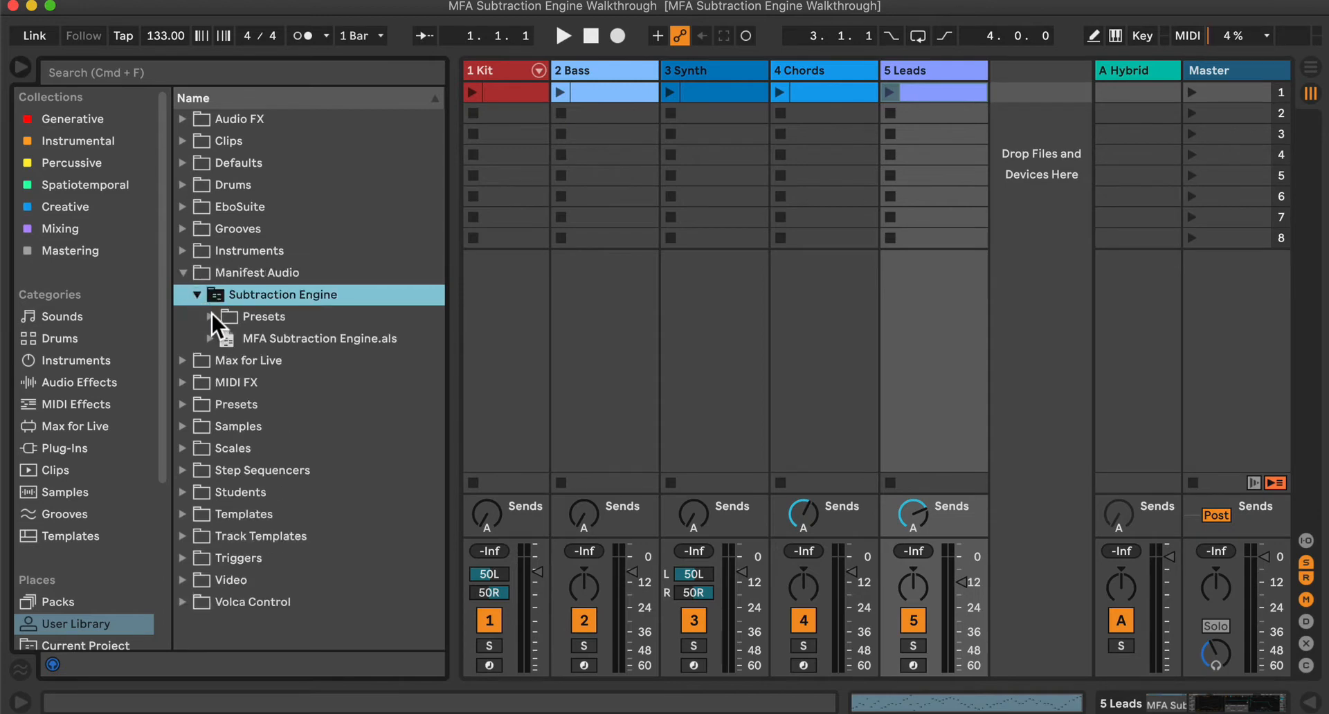
click(209, 316)
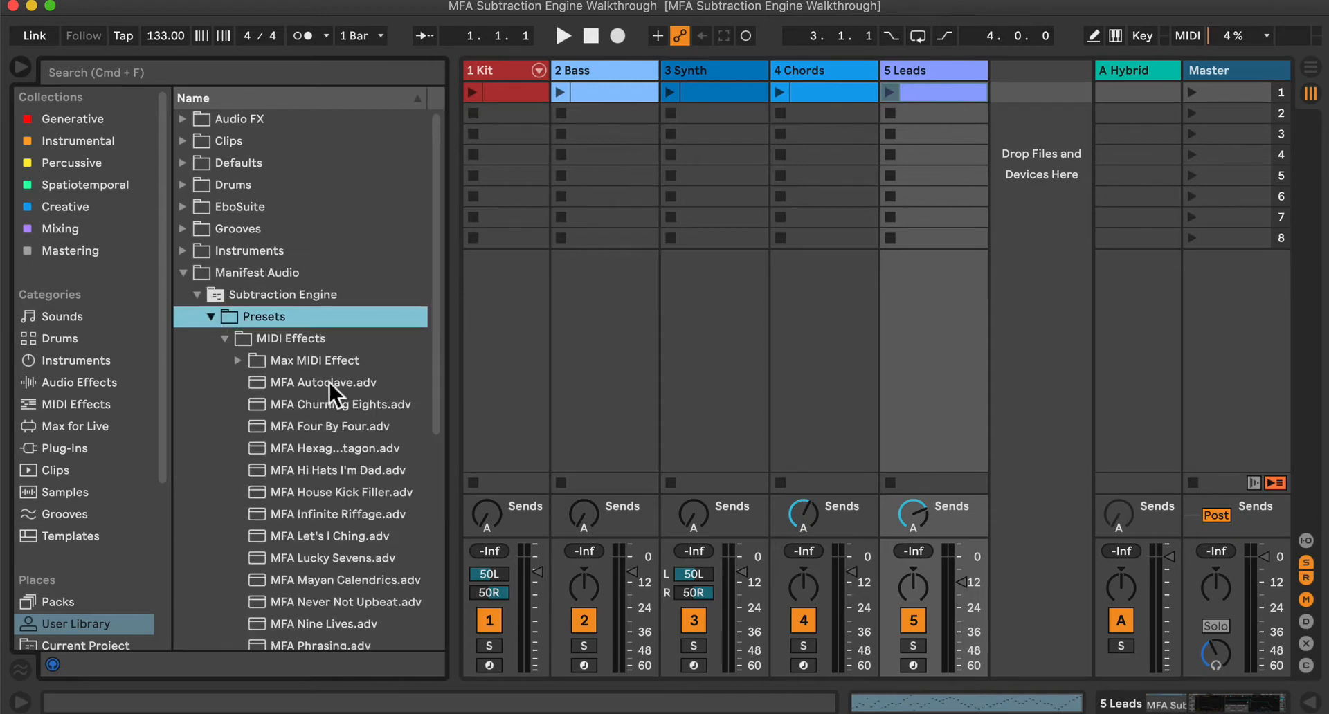
scroll(330, 389, down, 5)
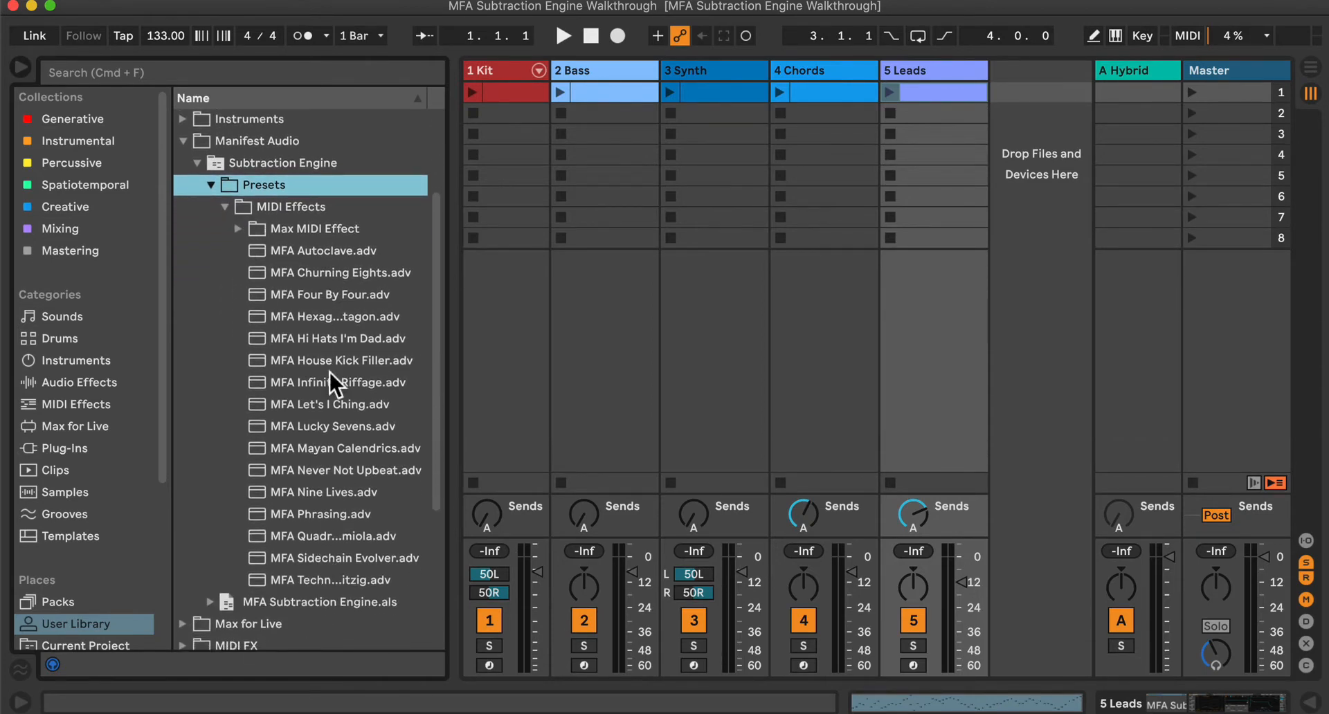
click(239, 227)
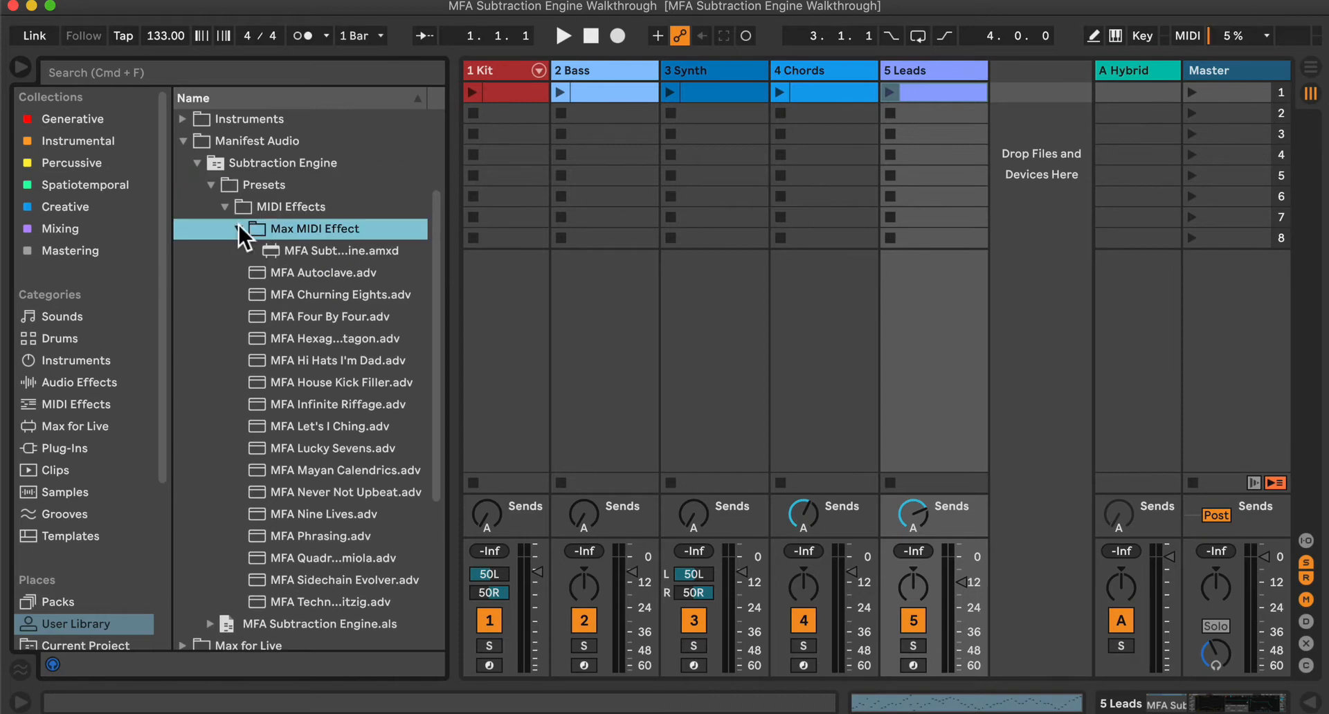
click(355, 248)
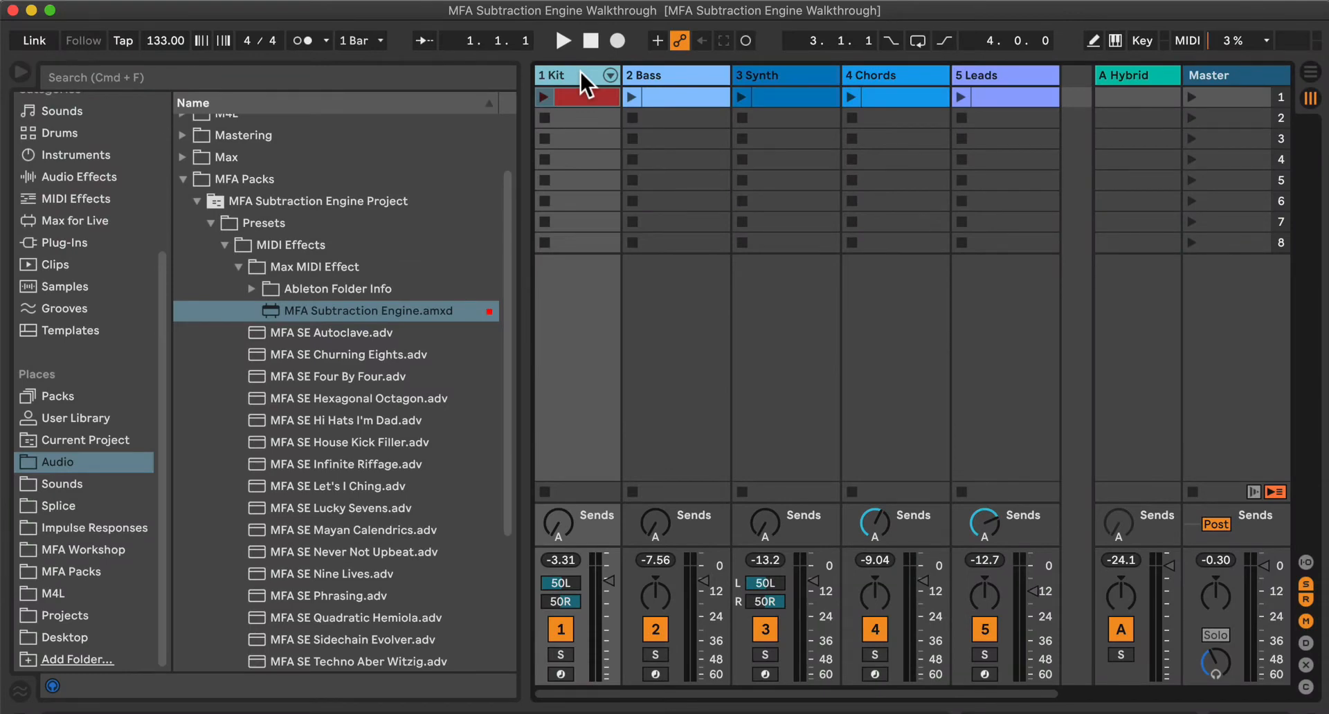
Show the Kit track's devices and insert MFA Subtraction Engine.amxd in front of the DS10 Kit 002 drum rack.
double_click(575, 69)
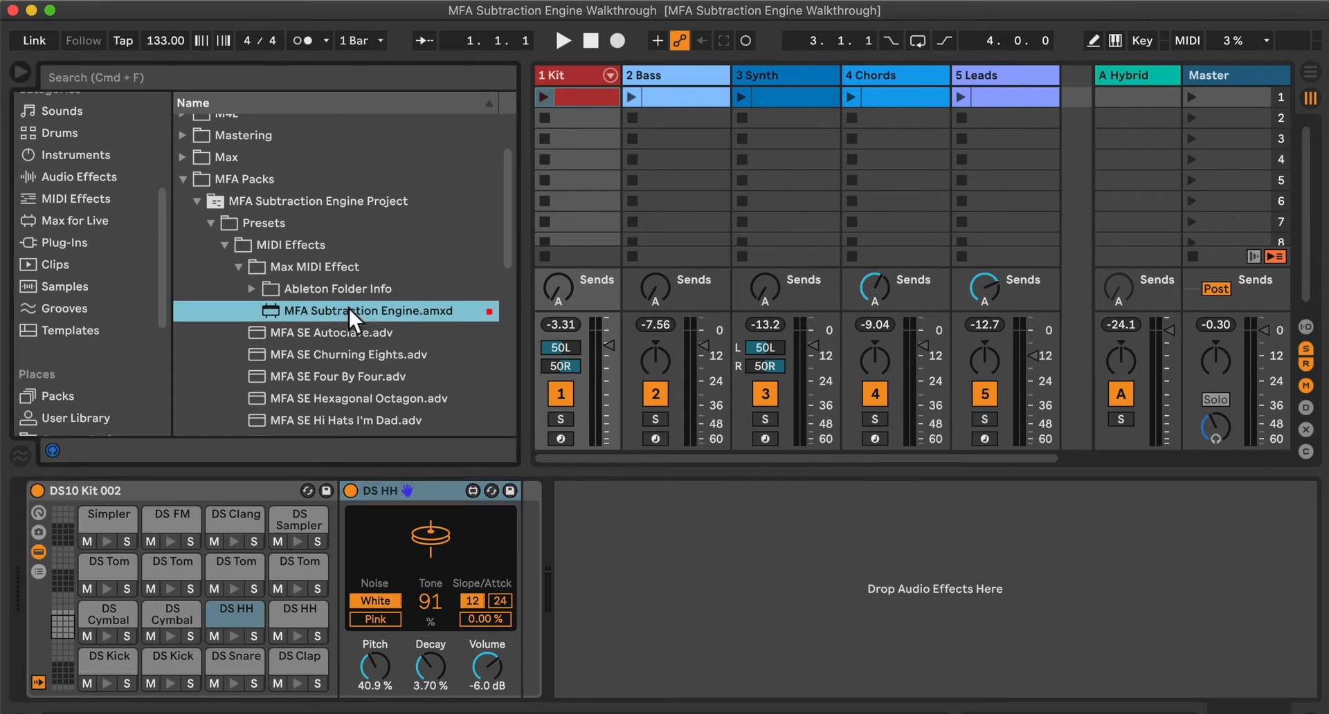
drag(350, 311, 55, 471)
click(549, 625)
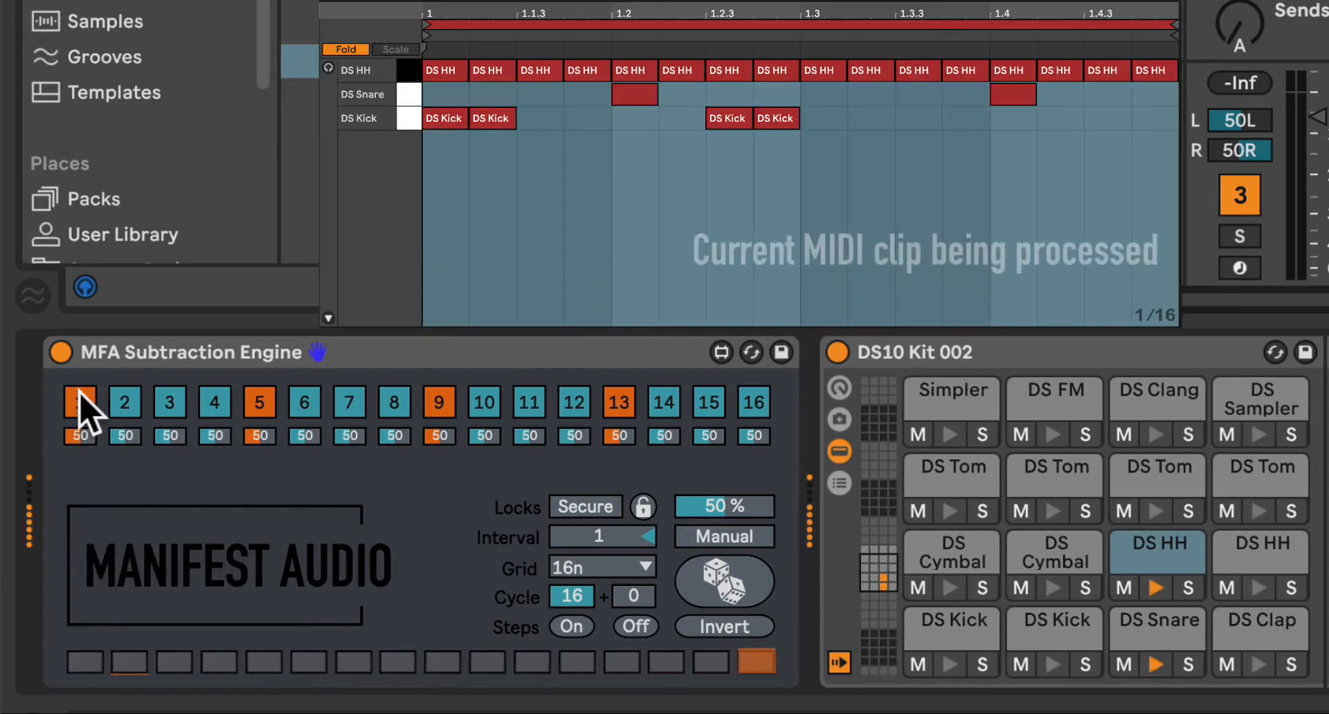
Switch off steps 1 and 5 of the Subtraction Engine and switch both back on.
click(80, 402)
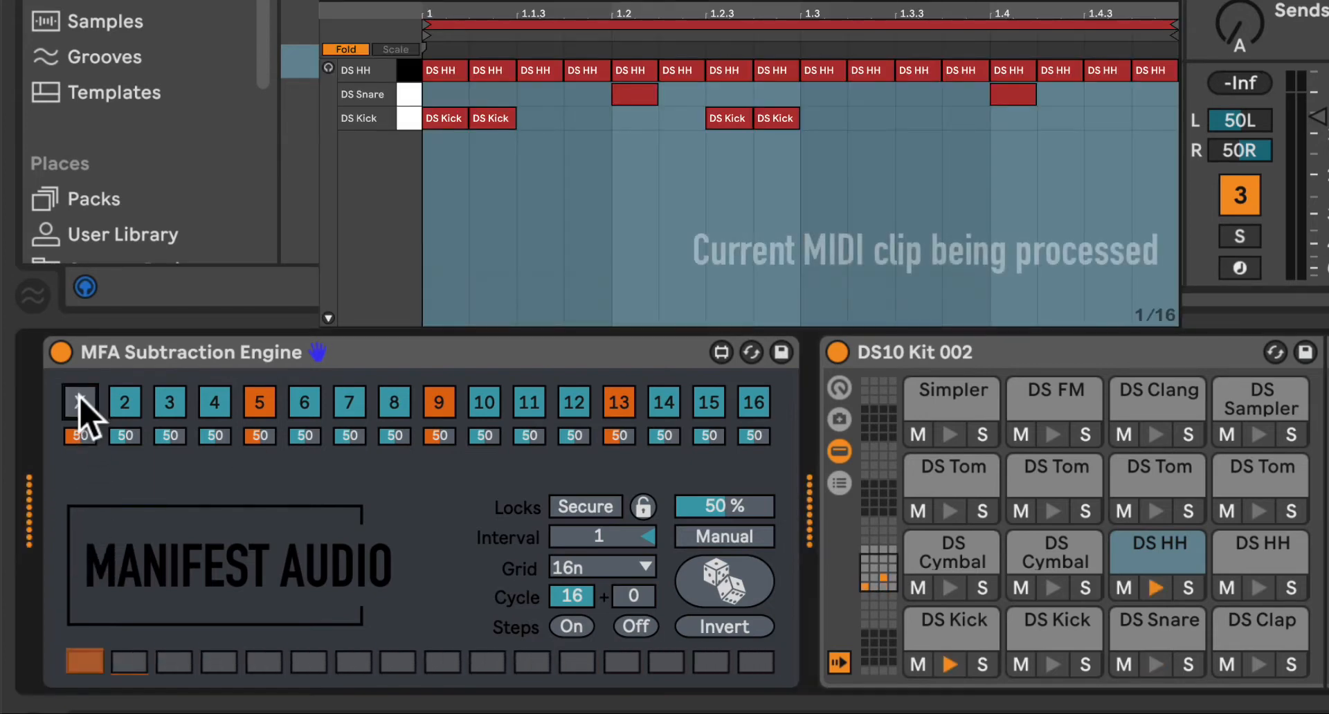
click(260, 402)
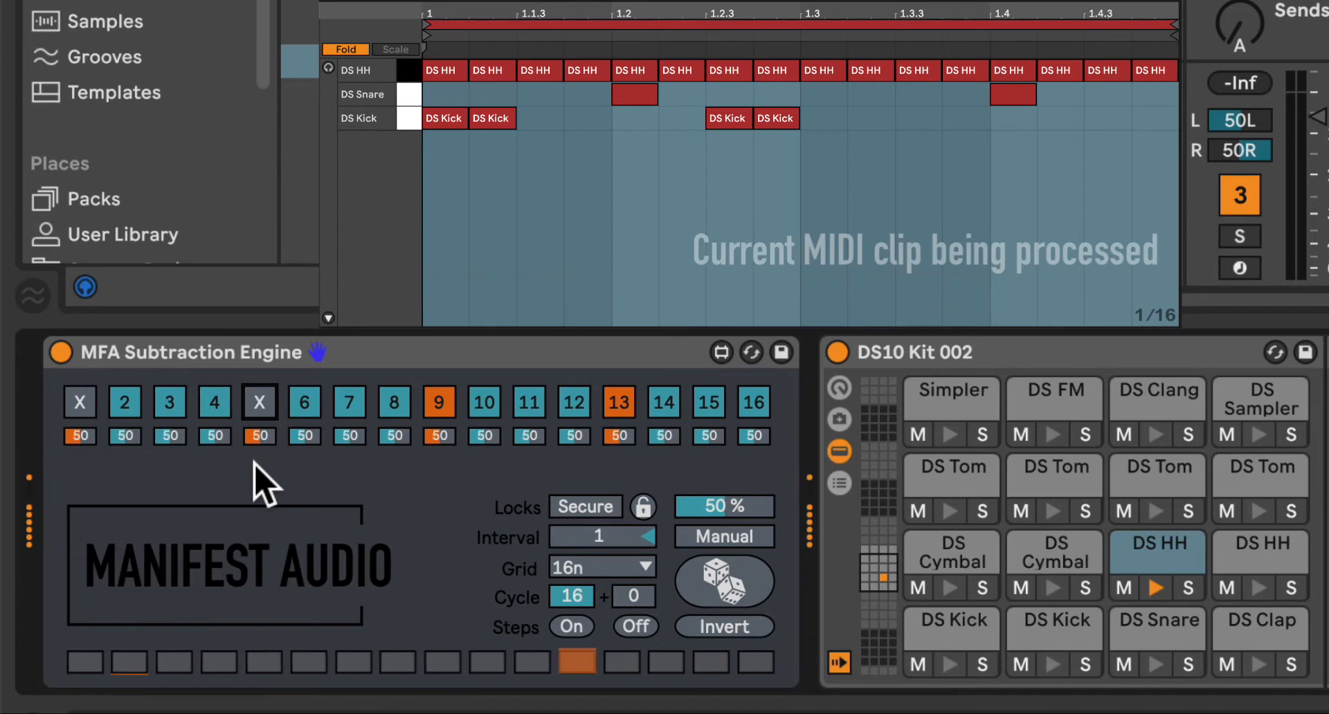
click(79, 403)
click(258, 403)
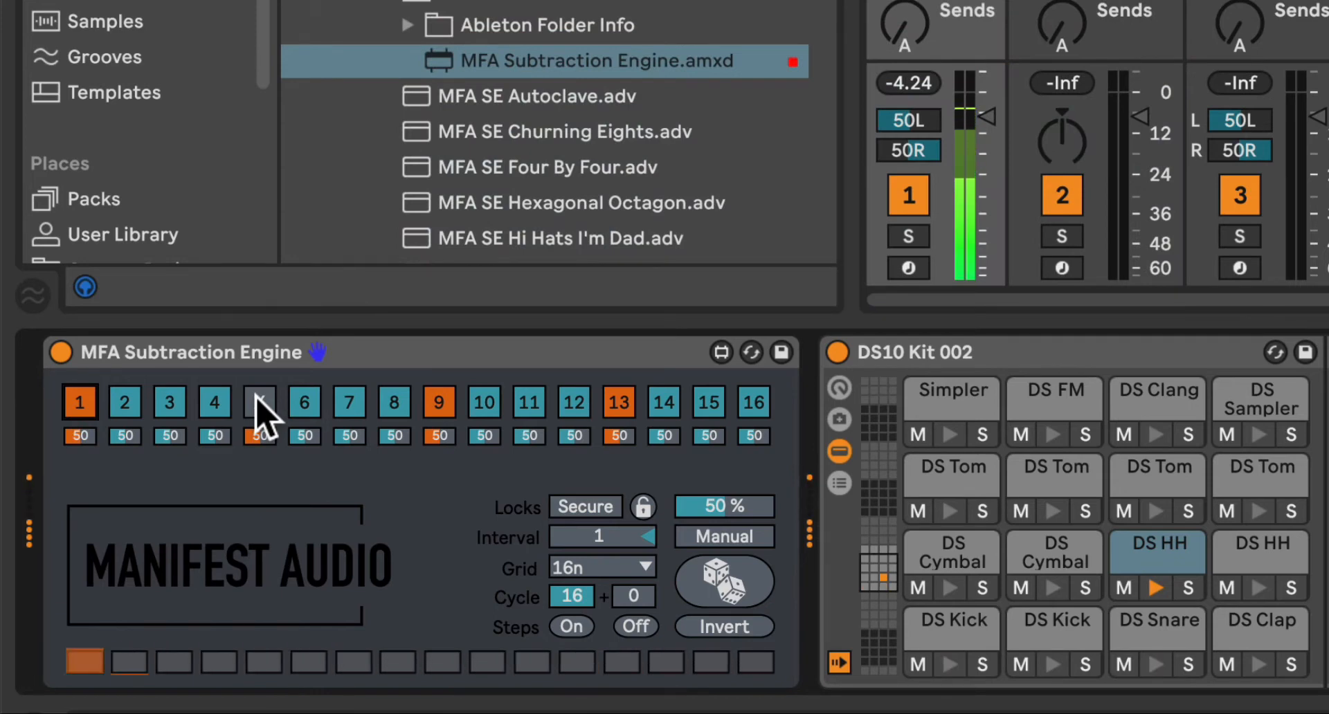
click(259, 404)
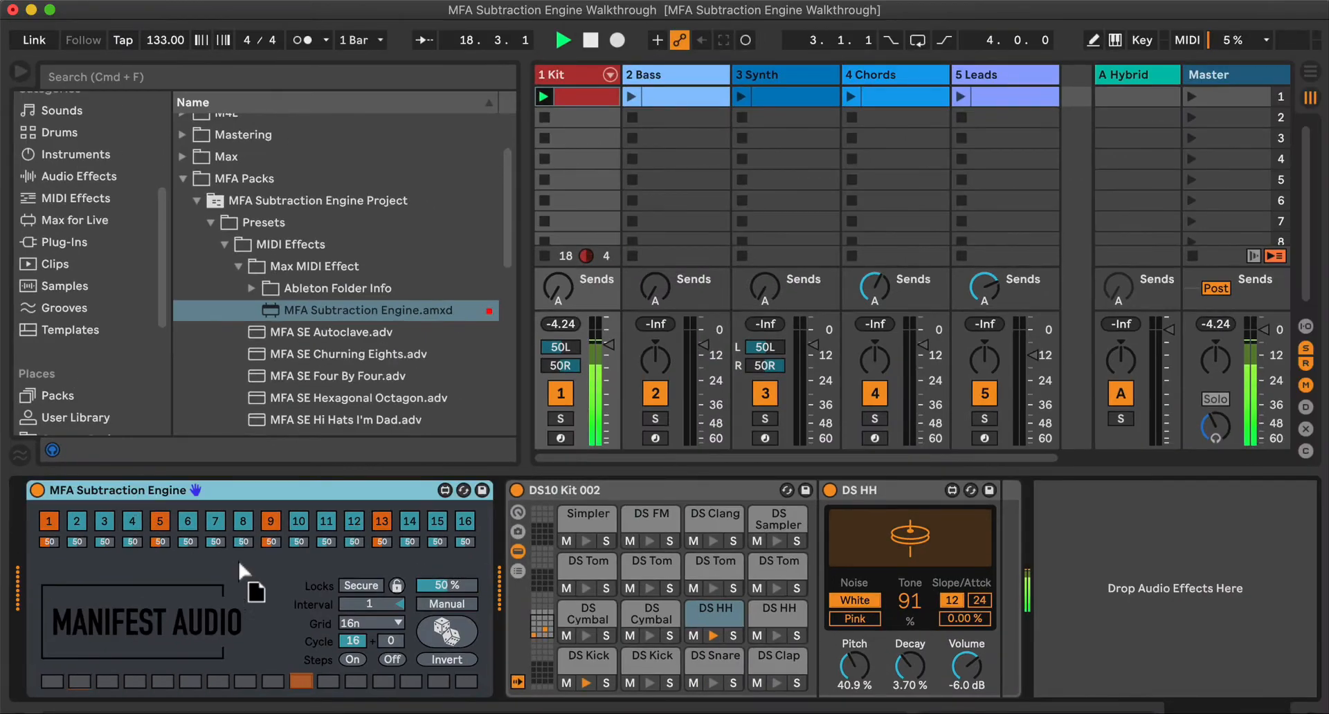
Move the Subtraction Engine into the drum rack's DS HH chain and switch off steps 1, 5, 7 and 11.
drag(238, 559, 712, 608)
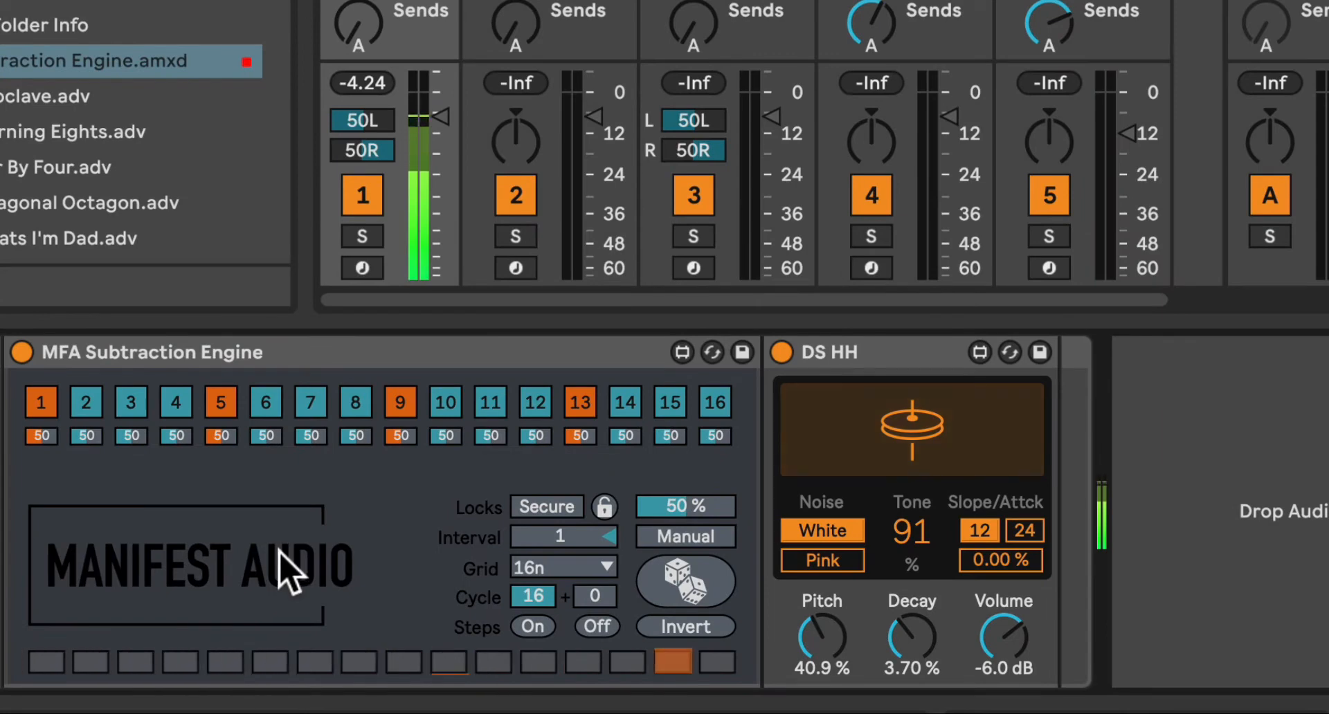
click(40, 407)
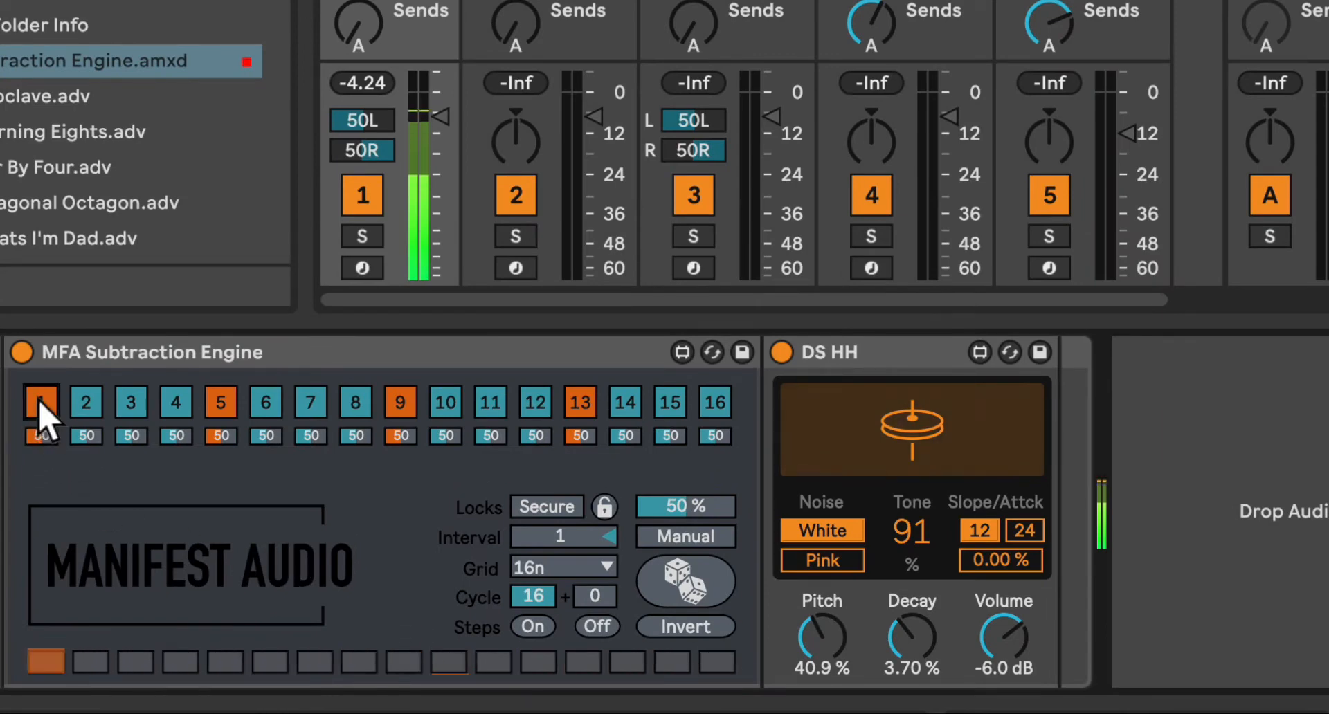
click(220, 408)
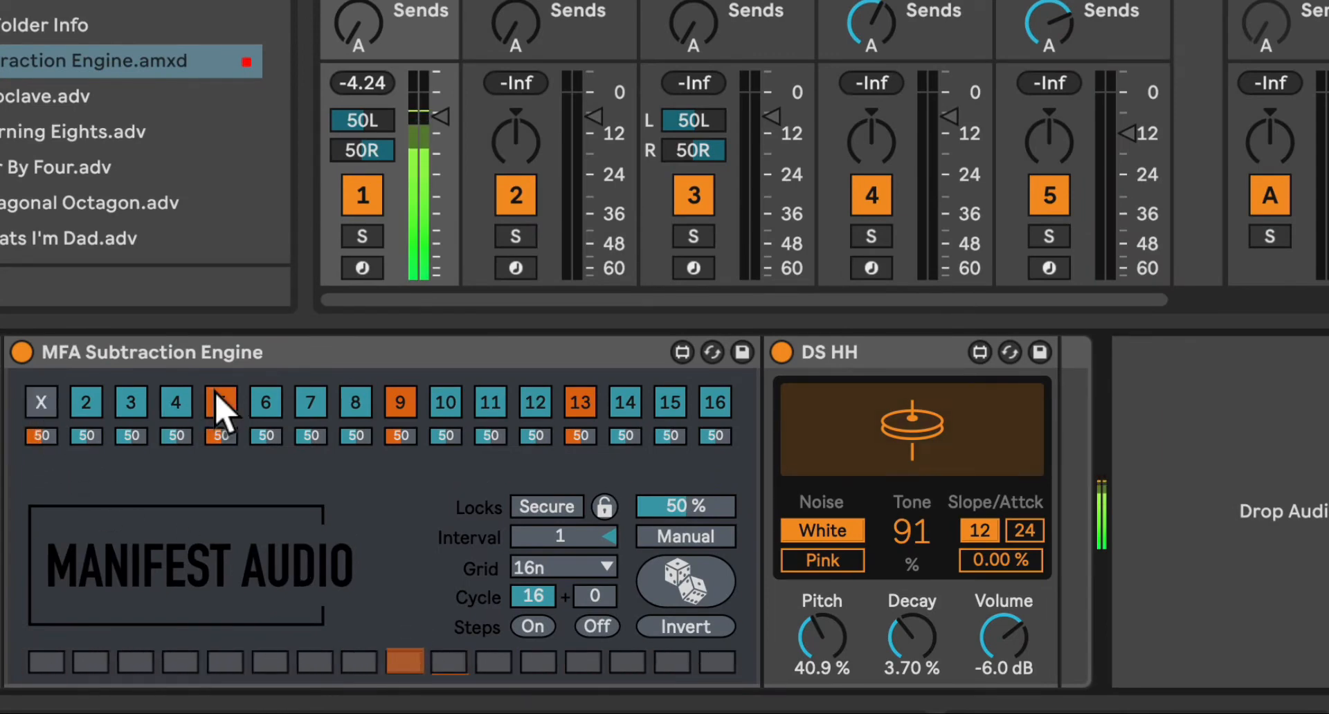
click(315, 405)
click(496, 400)
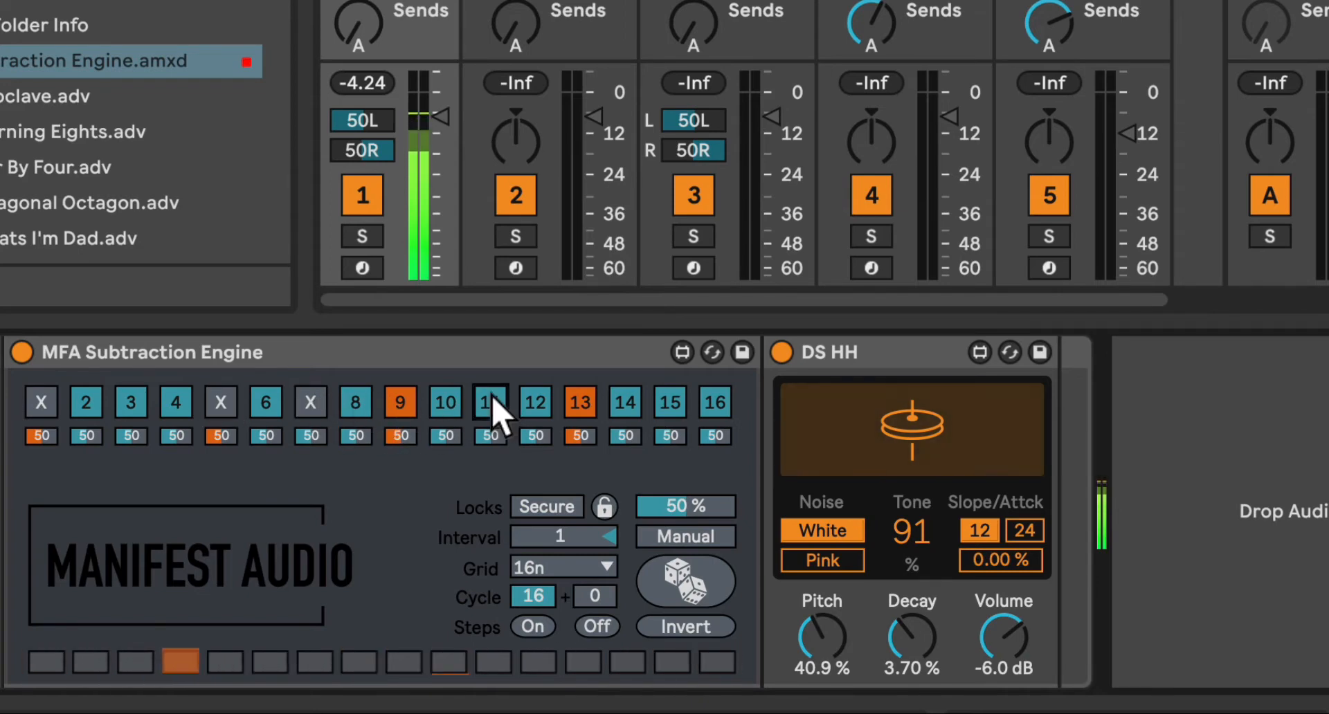
Examine which Subtraction Engine controls can be key mapped and MIDI mapped, and leave mapping mode.
key(ctrl+k)
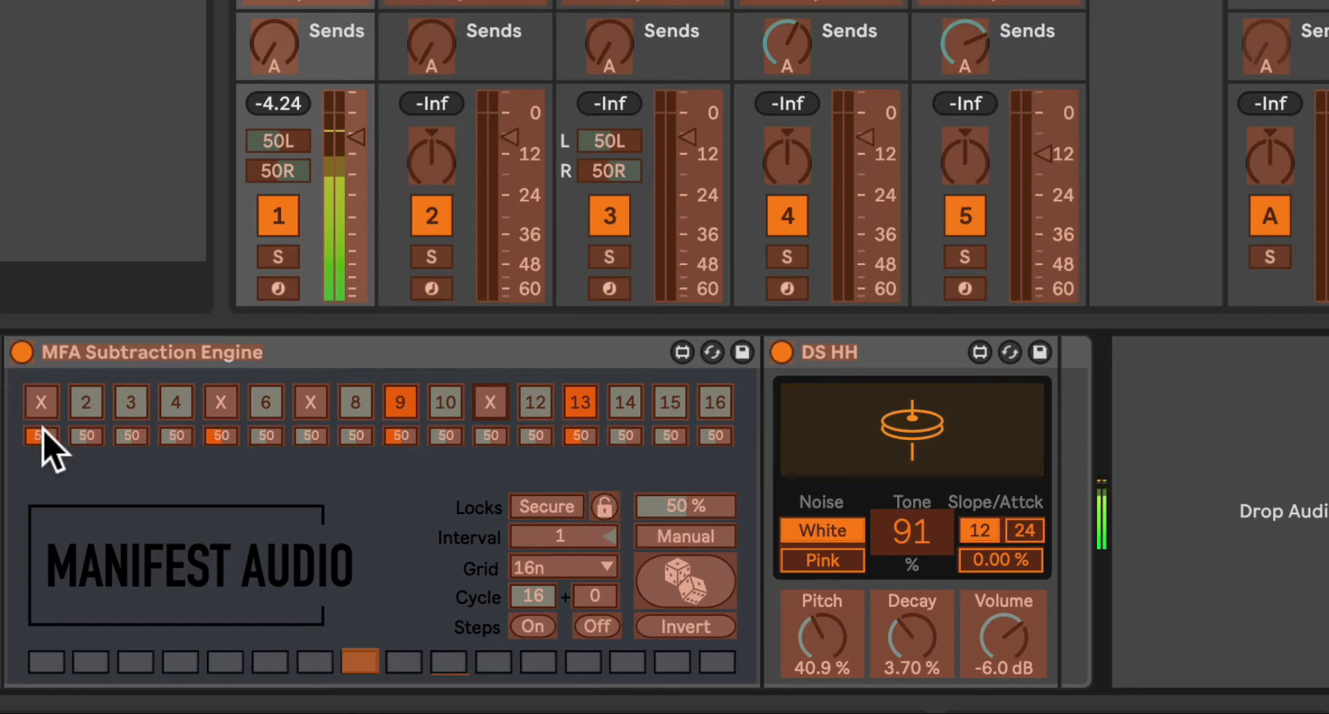
key(ctrl+m)
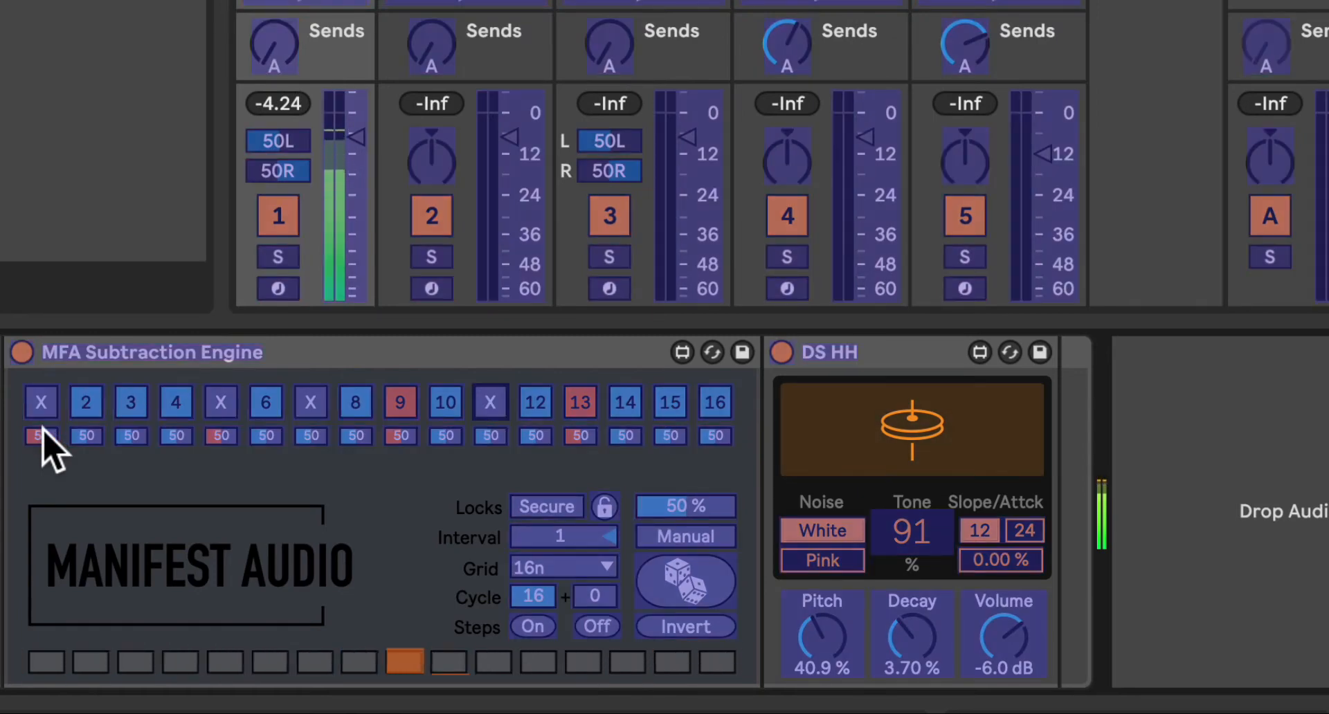
key(ctrl+m)
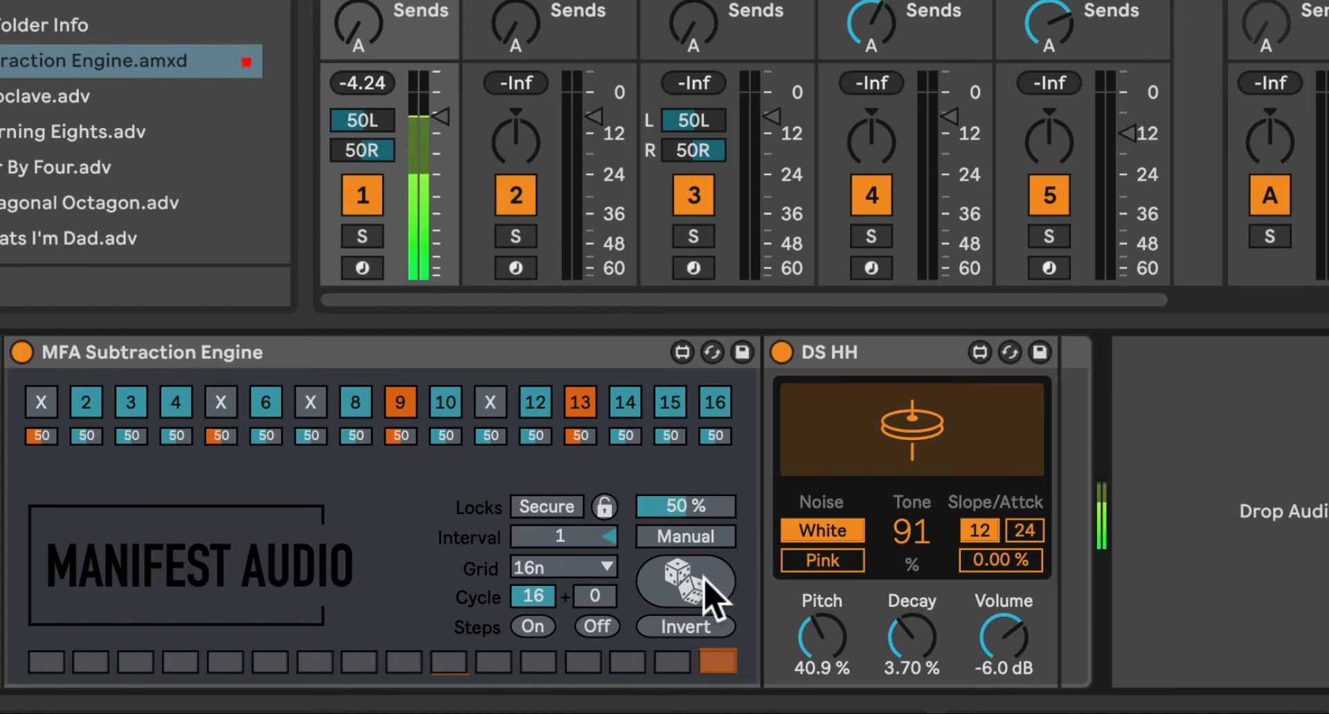
Randomize the Subtraction Engine's step pattern and set the probability of step 3 to 34.
click(692, 594)
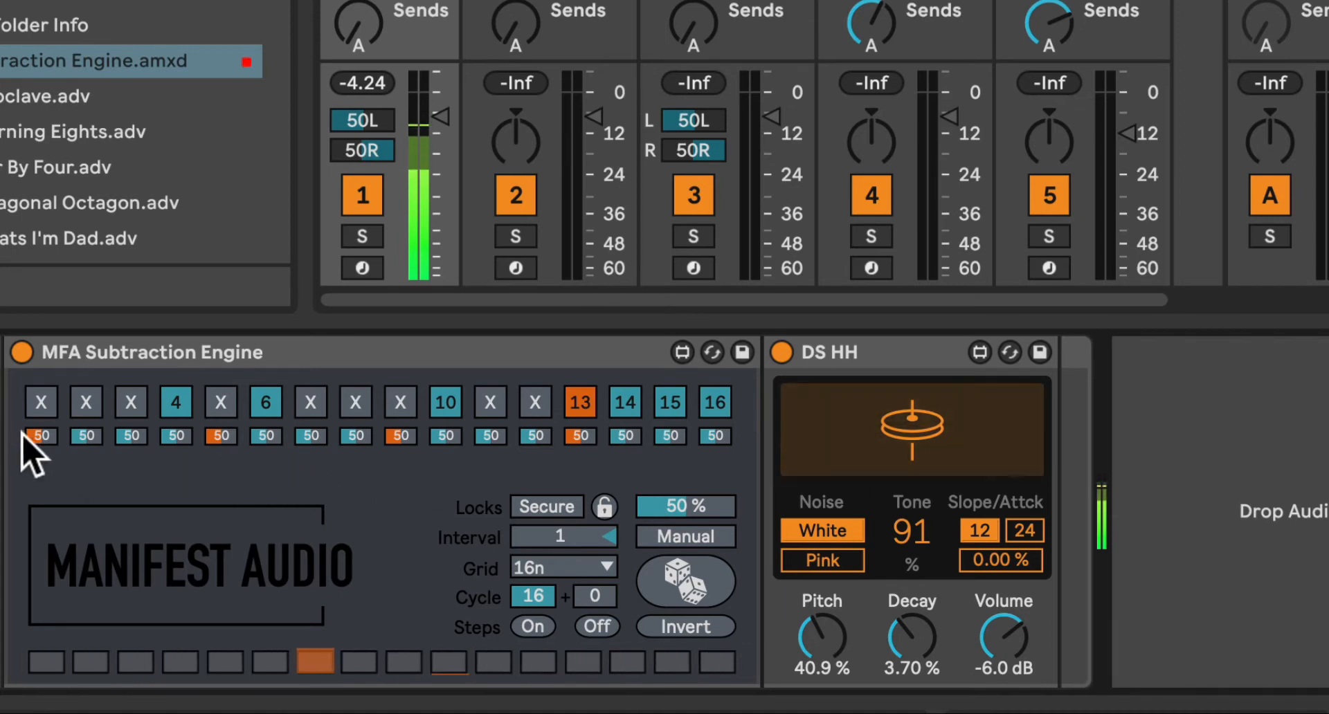
drag(40, 434, 40, 425)
click(126, 430)
drag(126, 431, 127, 442)
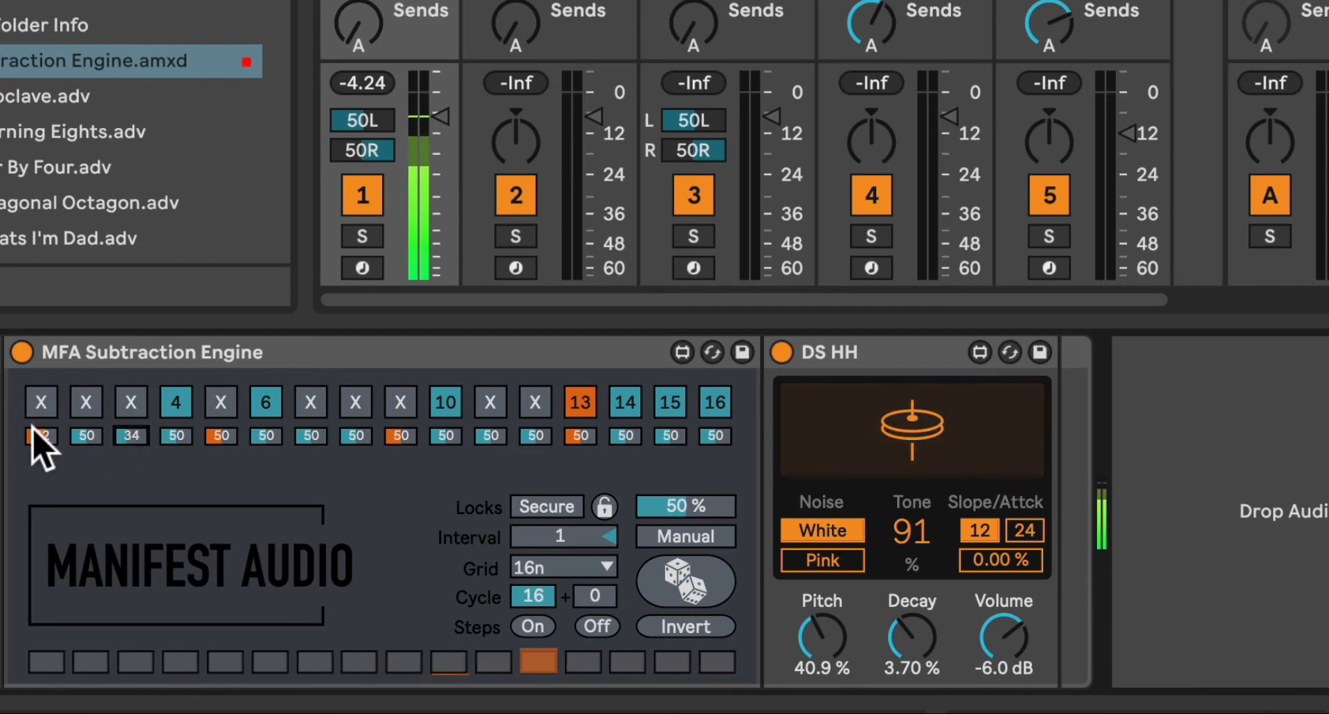
Lock step 1 at 0% probability while active, randomize the pattern three times, and set step 1's probability to 32.
drag(42, 437, 41, 481)
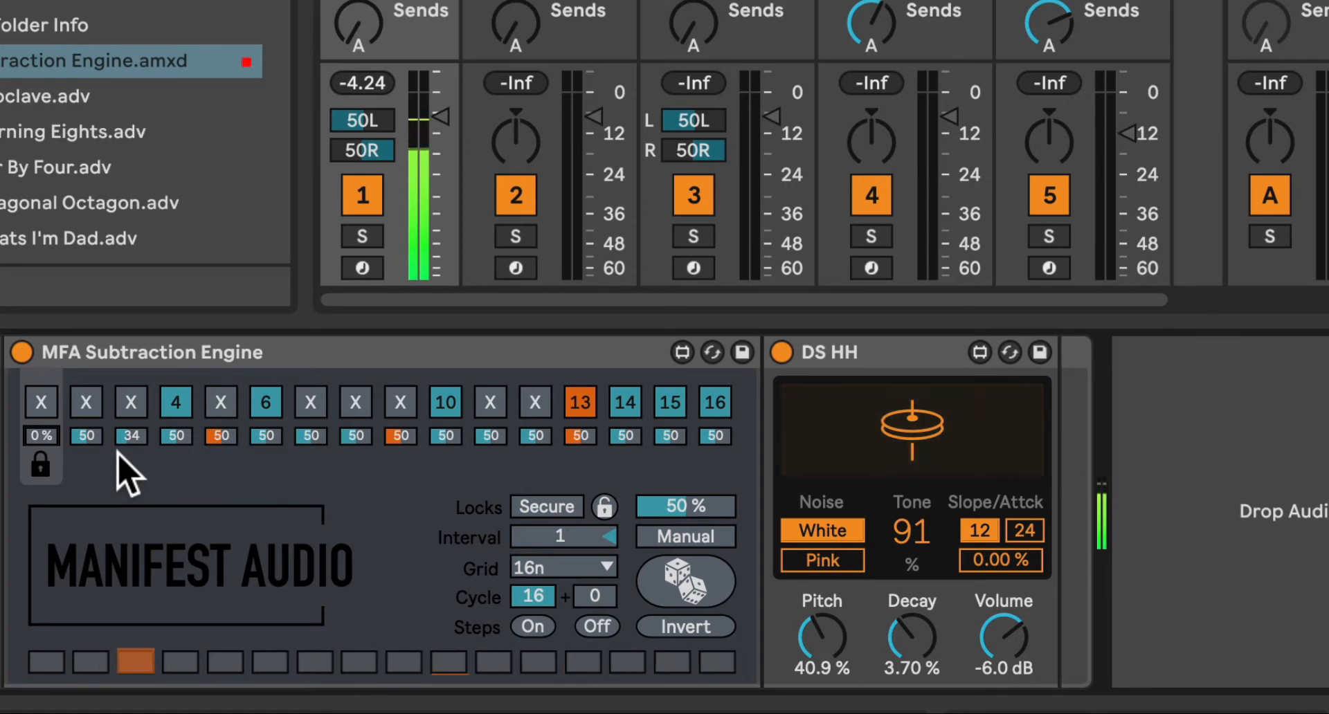
click(39, 402)
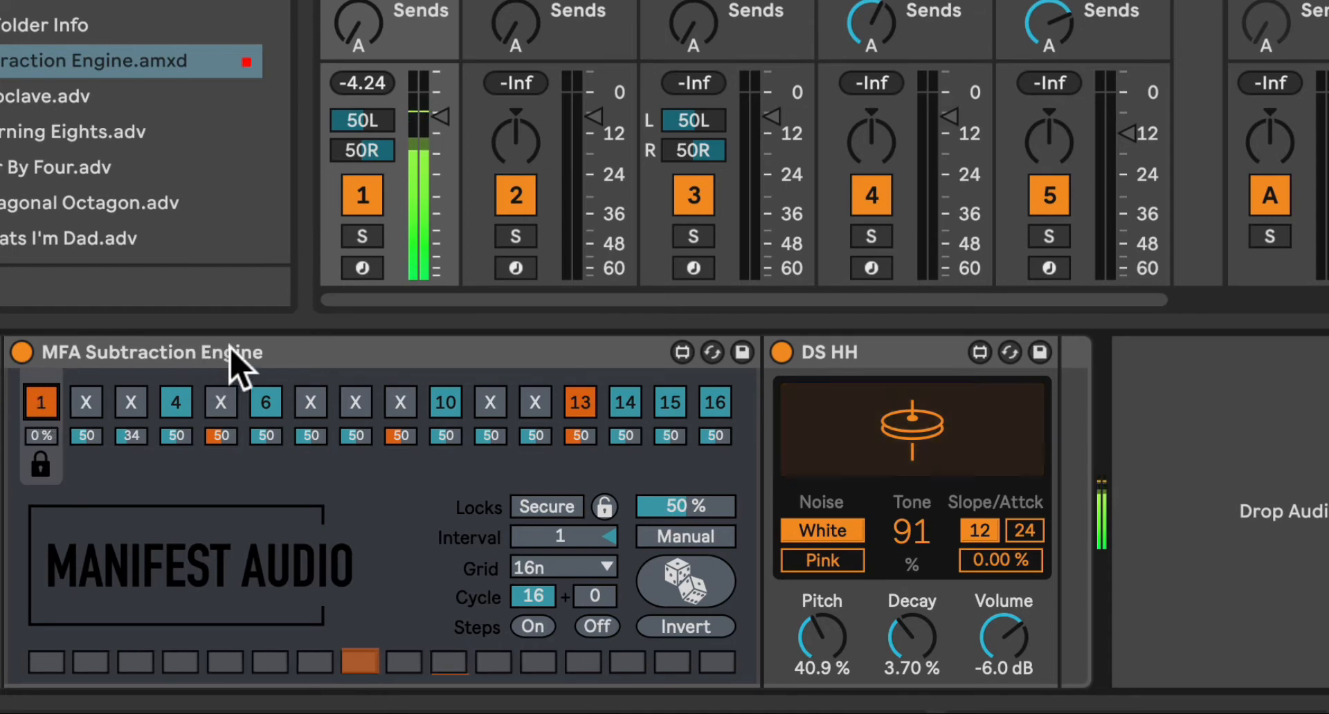
click(695, 592)
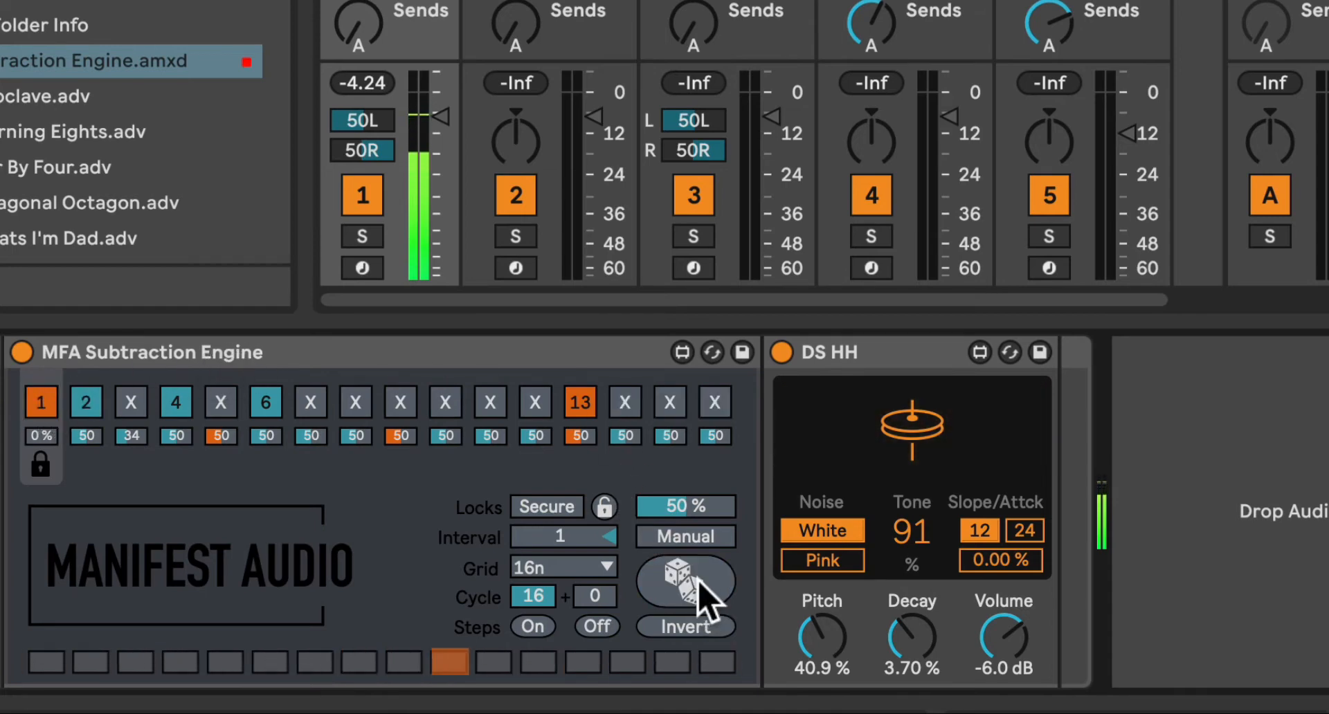
click(702, 599)
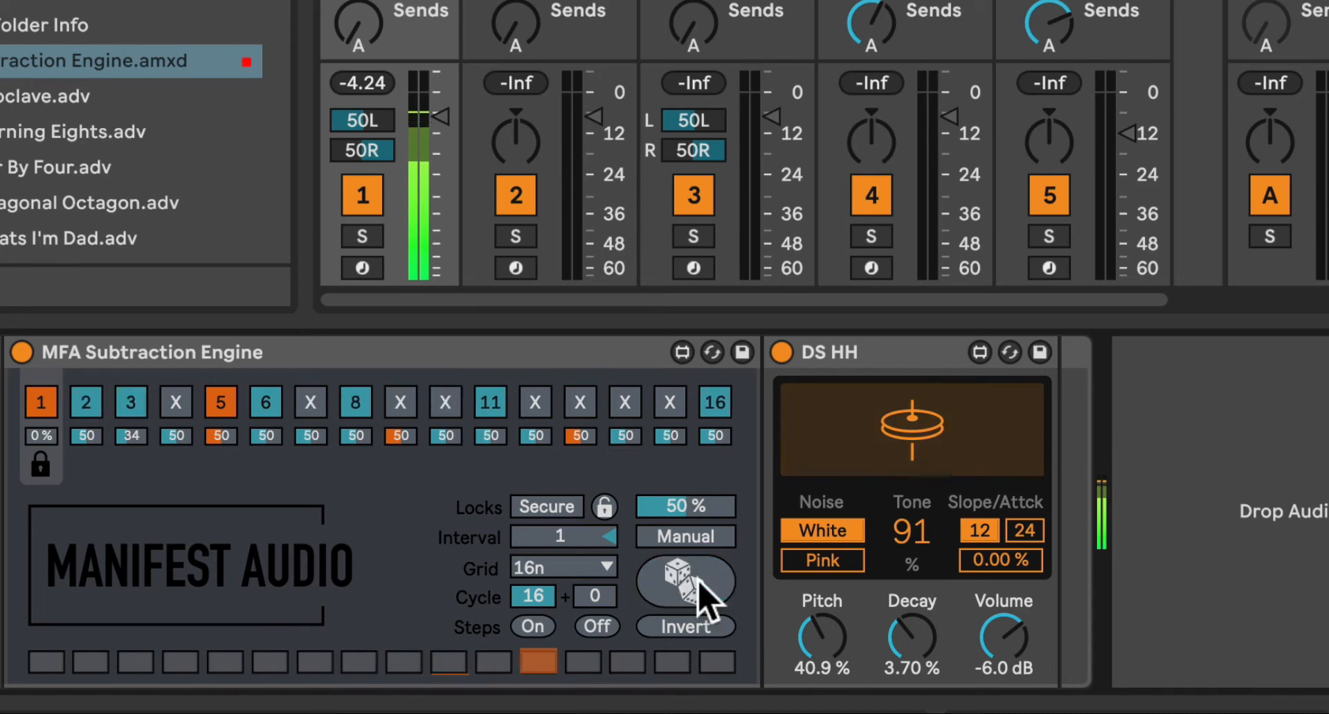
click(702, 595)
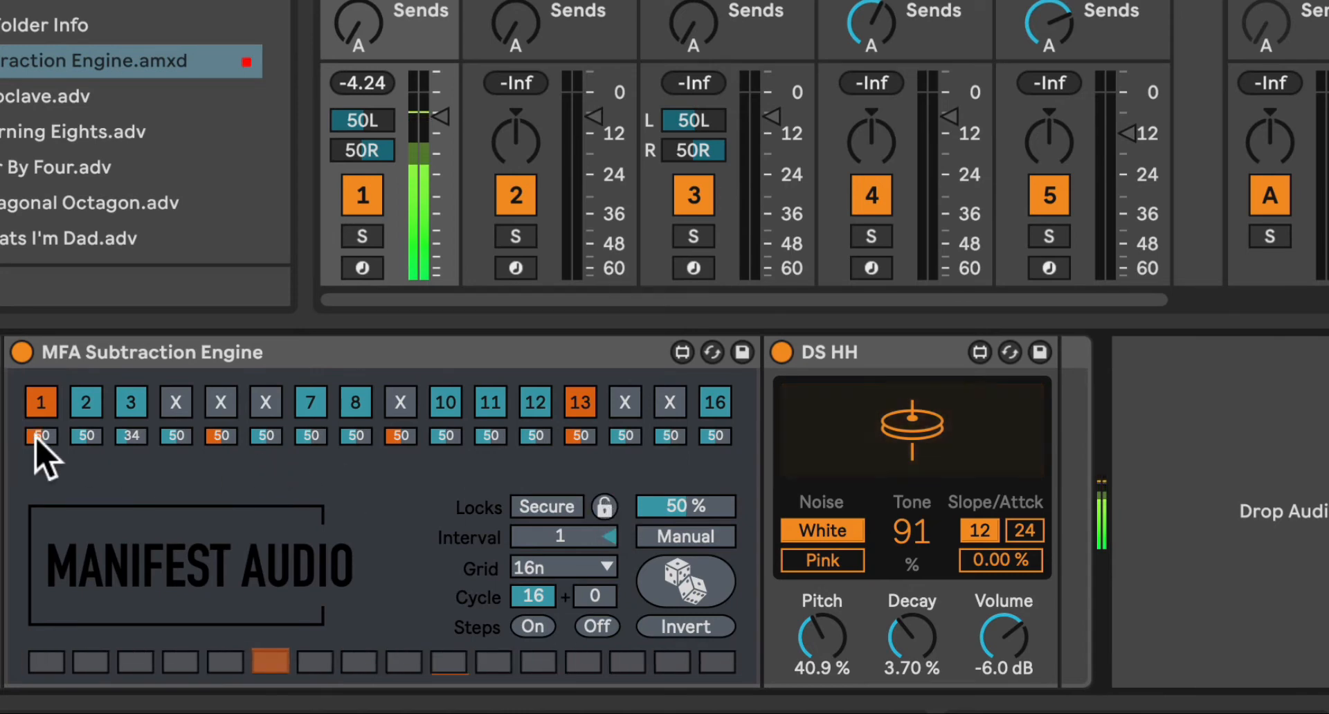
mouse_move(42, 436)
mouse_down()
mouse_move(42, 465)
mouse_move(39, 451)
mouse_up()
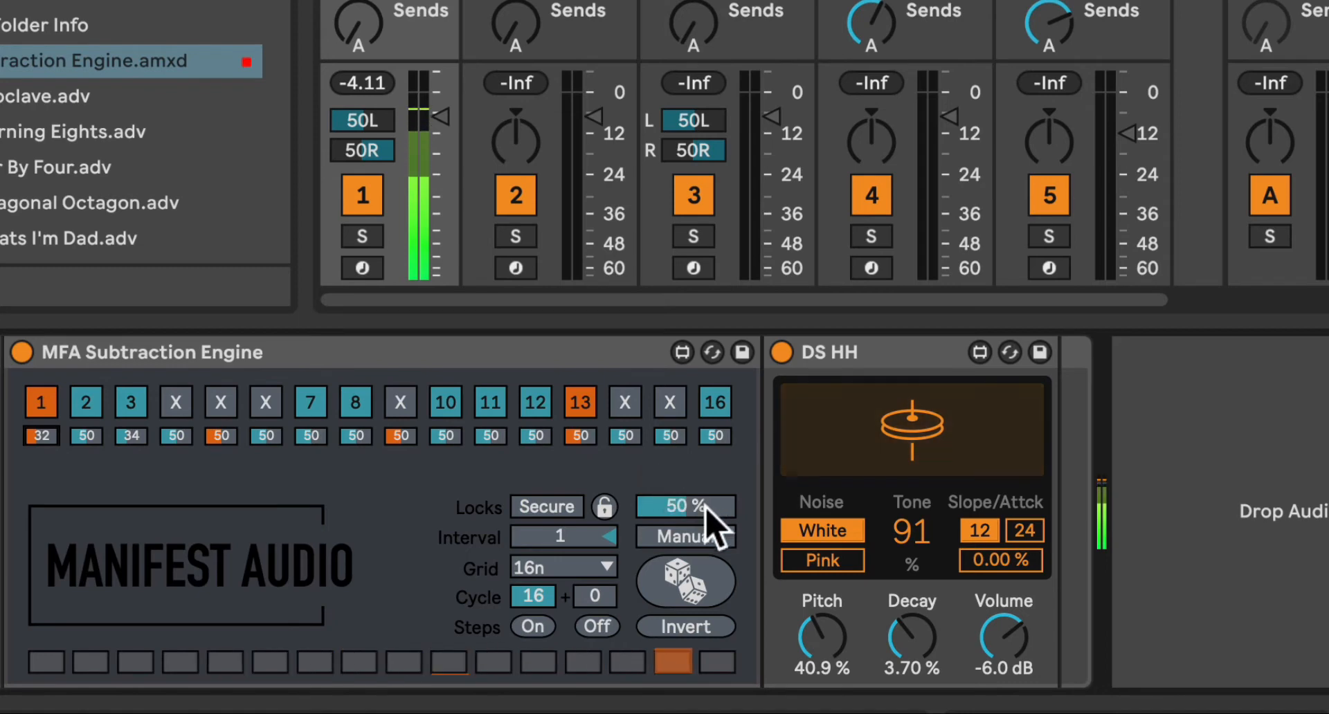
Enable Auto Dice with an interval of 2 and set the overall probability for all steps to 72%.
click(675, 540)
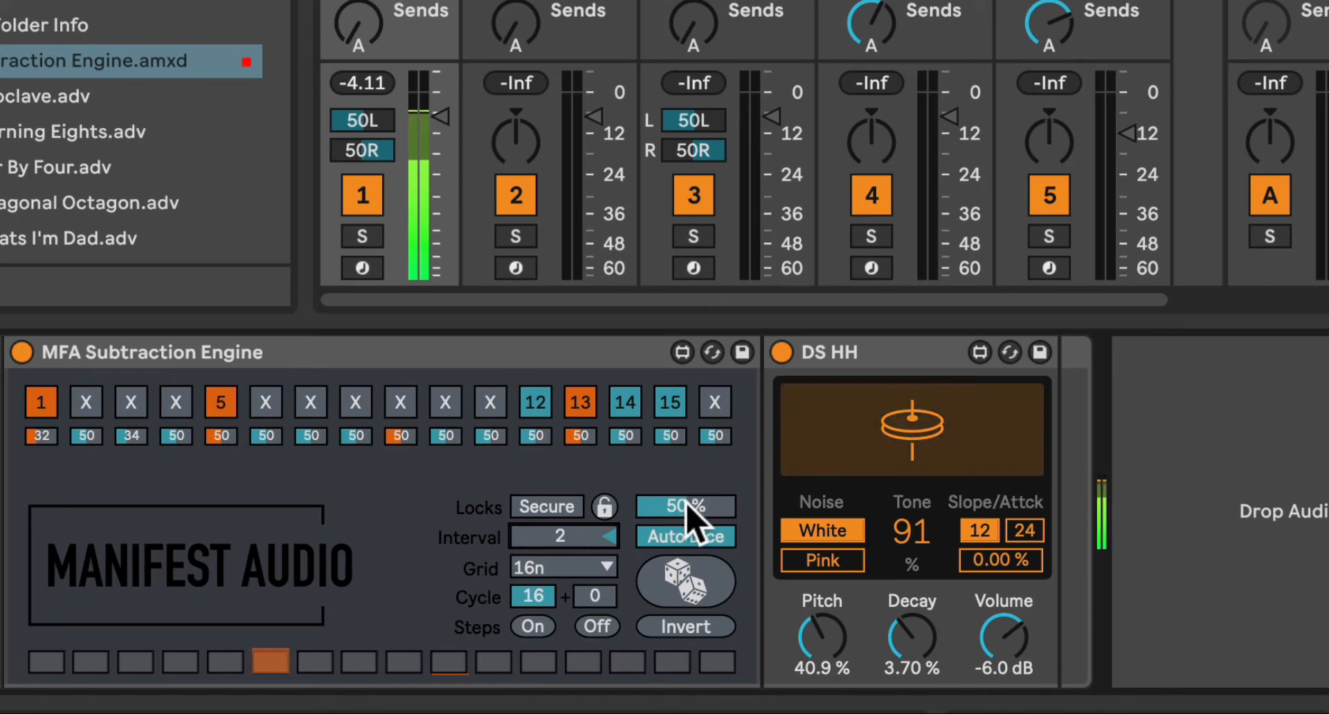
drag(685, 502, 686, 464)
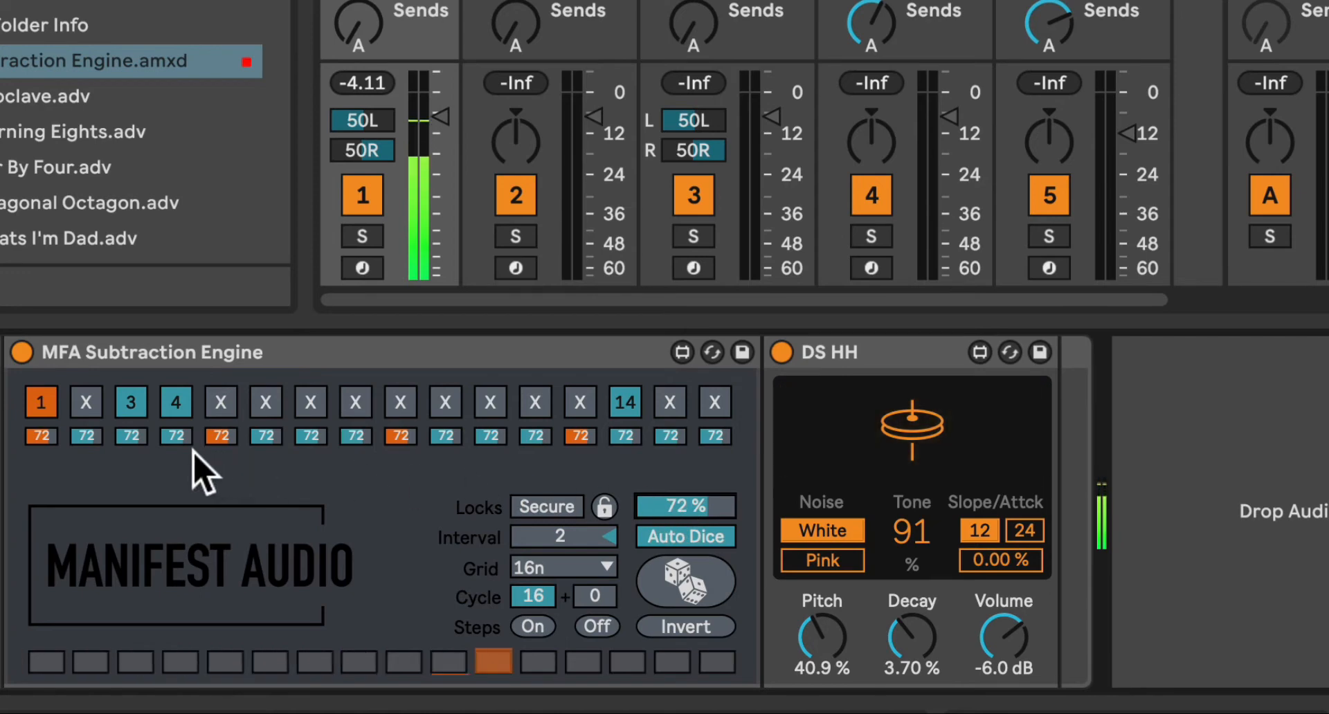
Lock steps 3, 7, 11 and 15 of the hi-hat's Subtraction Engine as active at 0% probability.
drag(130, 435, 130, 516)
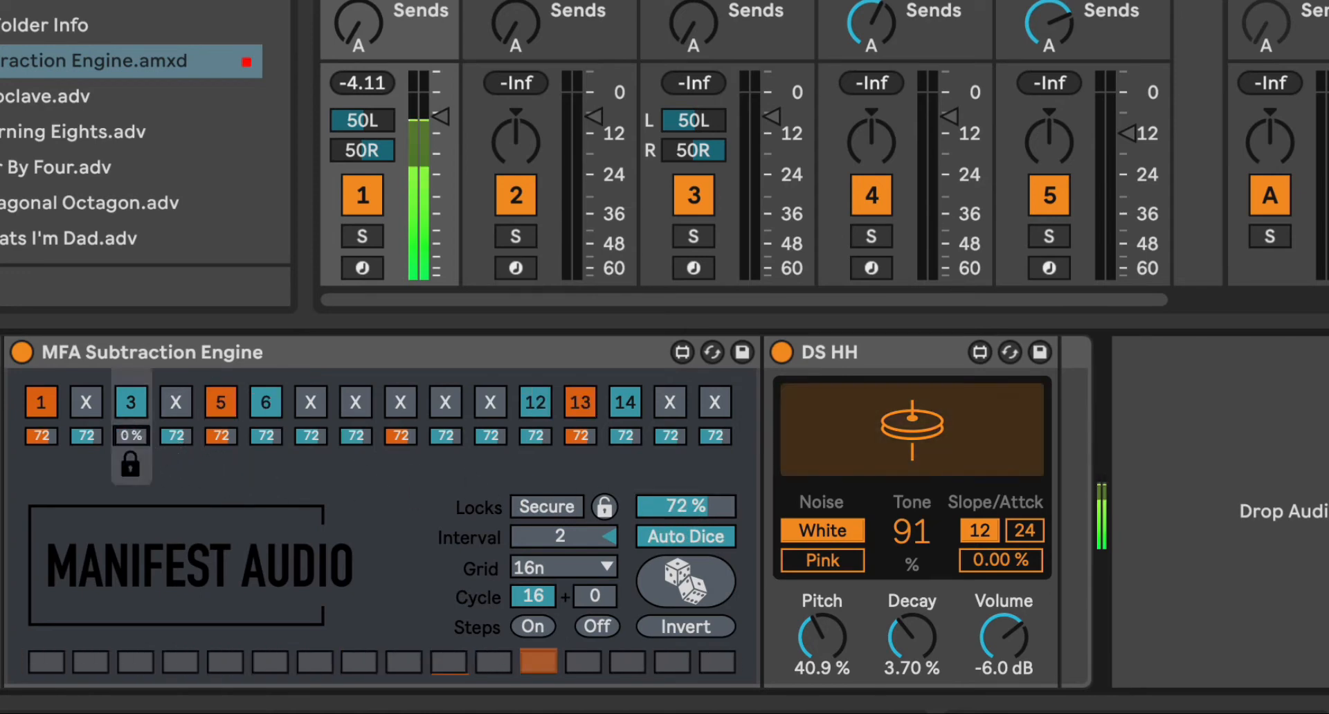
click(303, 400)
drag(309, 435, 309, 498)
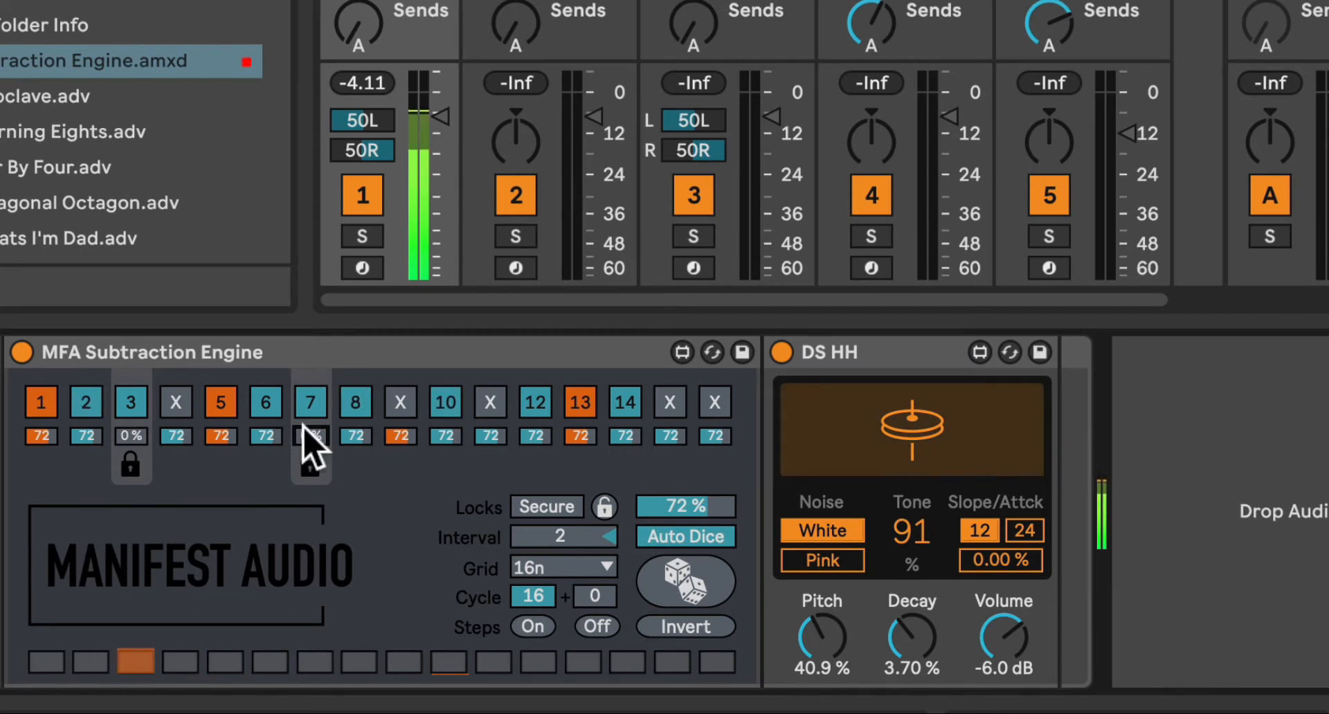
click(489, 402)
drag(490, 435, 490, 502)
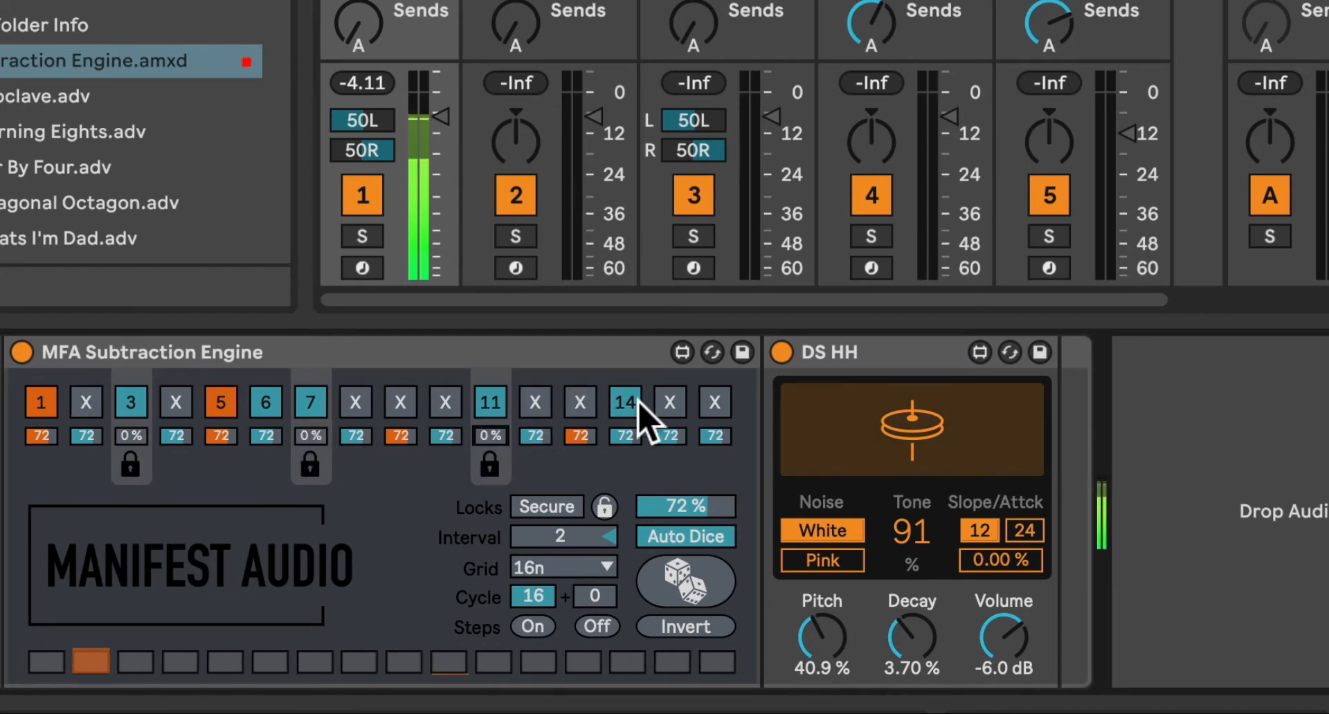
click(669, 402)
drag(669, 435, 669, 502)
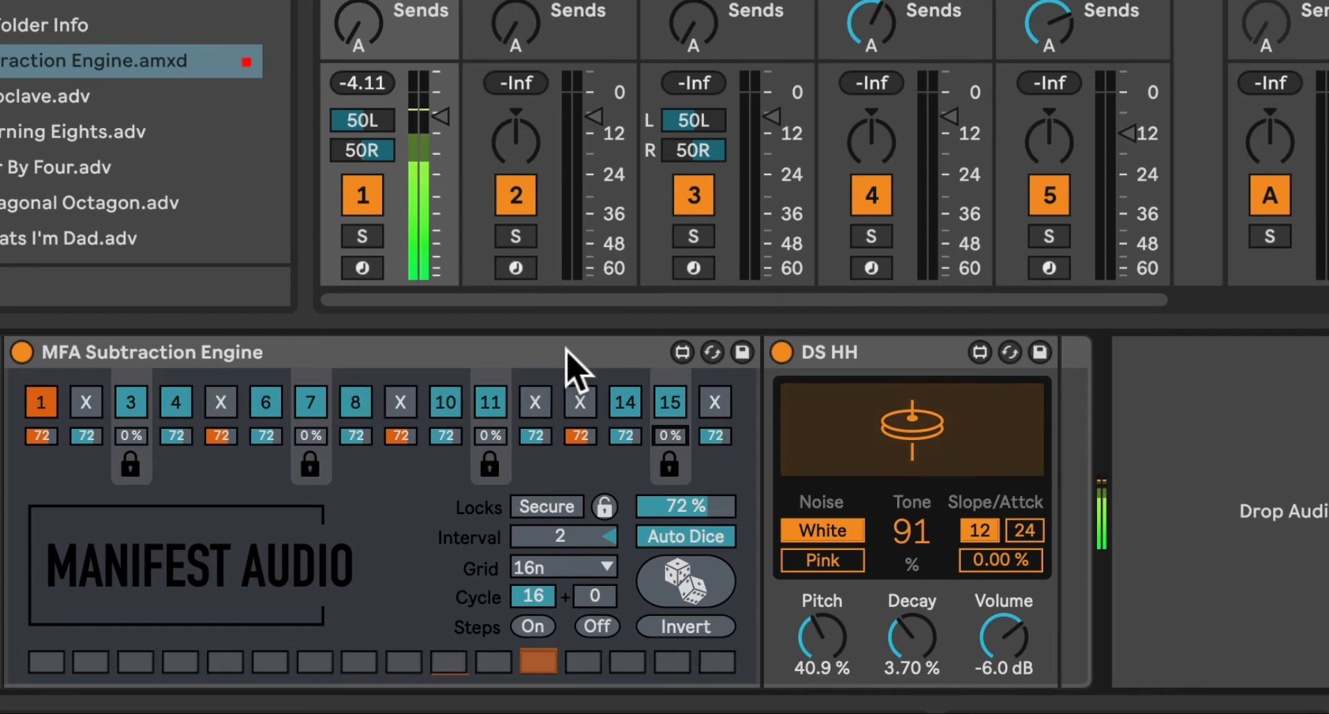
Switch all unlocked hi-hat steps on twice, switch them all off, and invert the resulting pattern.
click(533, 626)
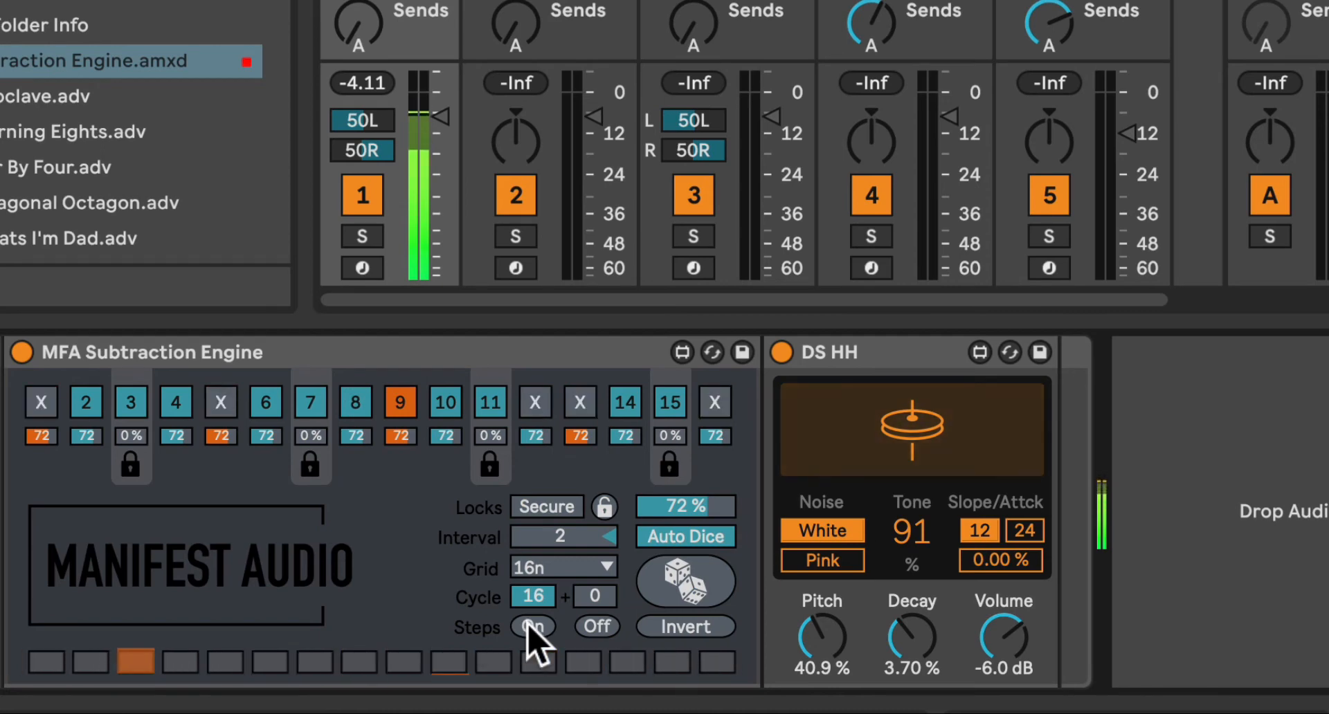
click(533, 626)
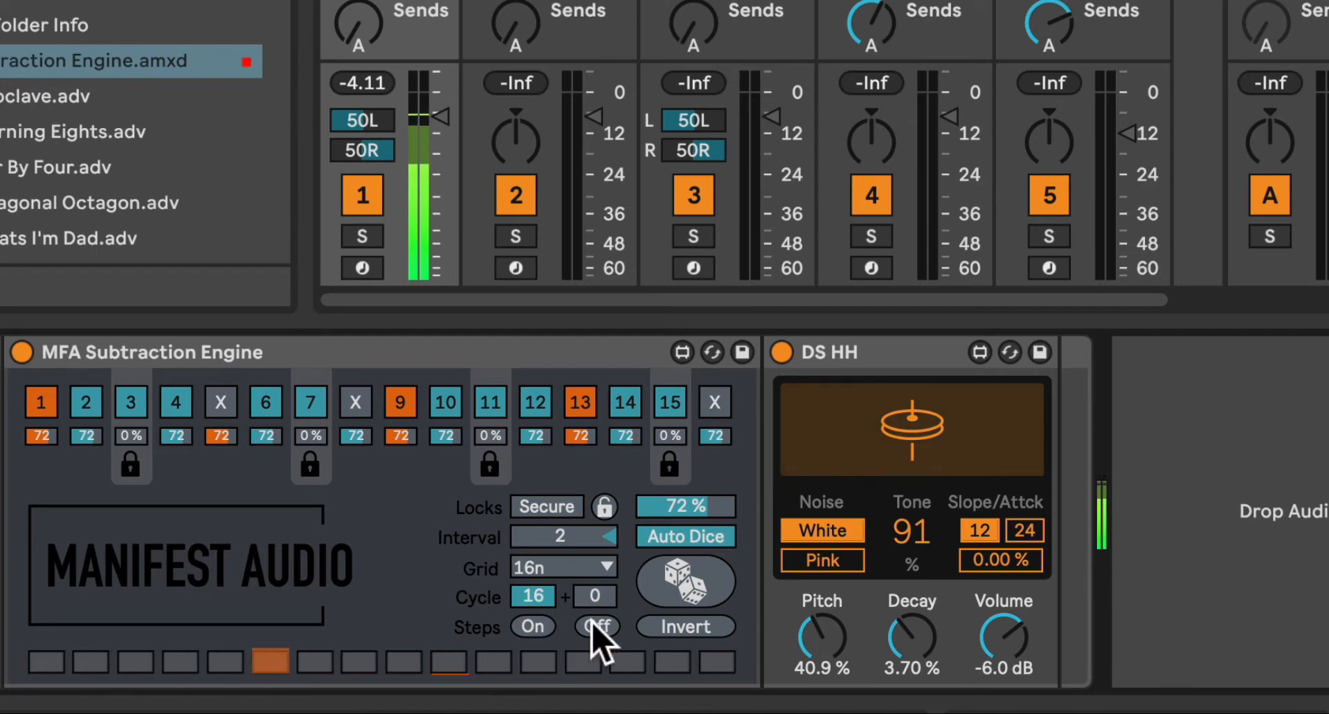
click(592, 622)
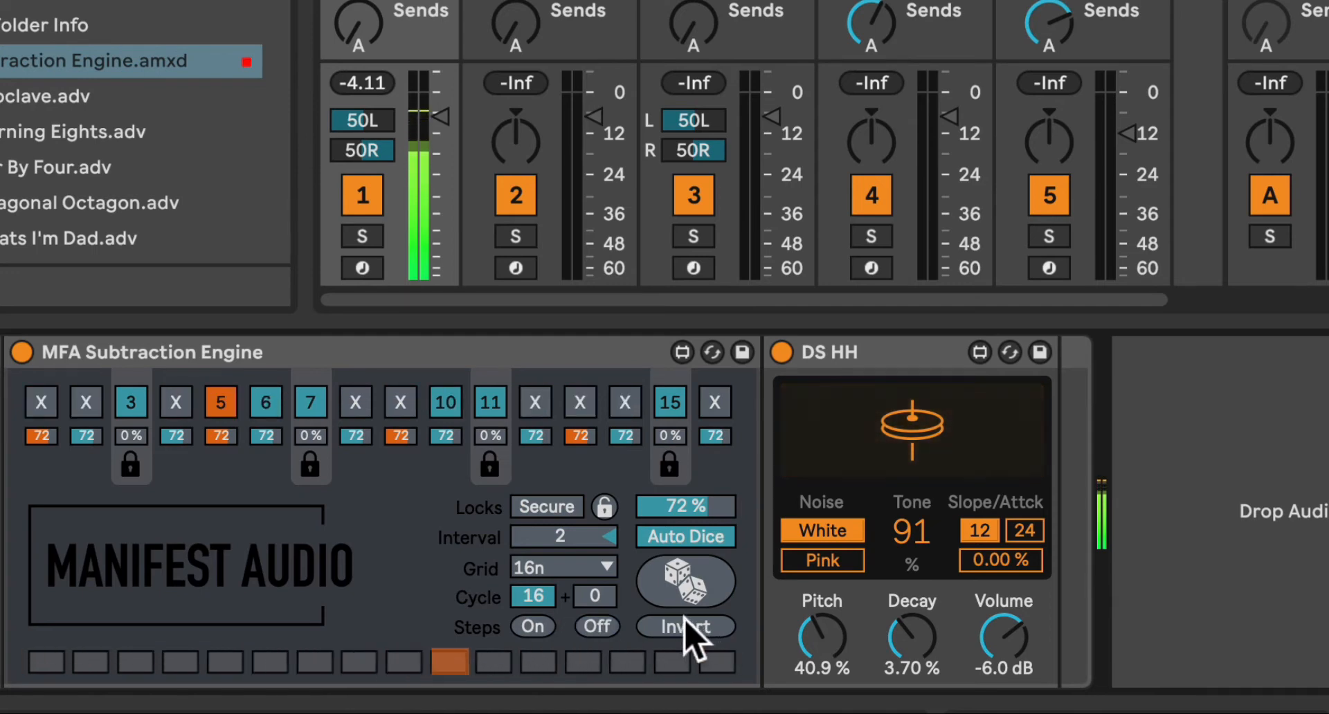
click(686, 623)
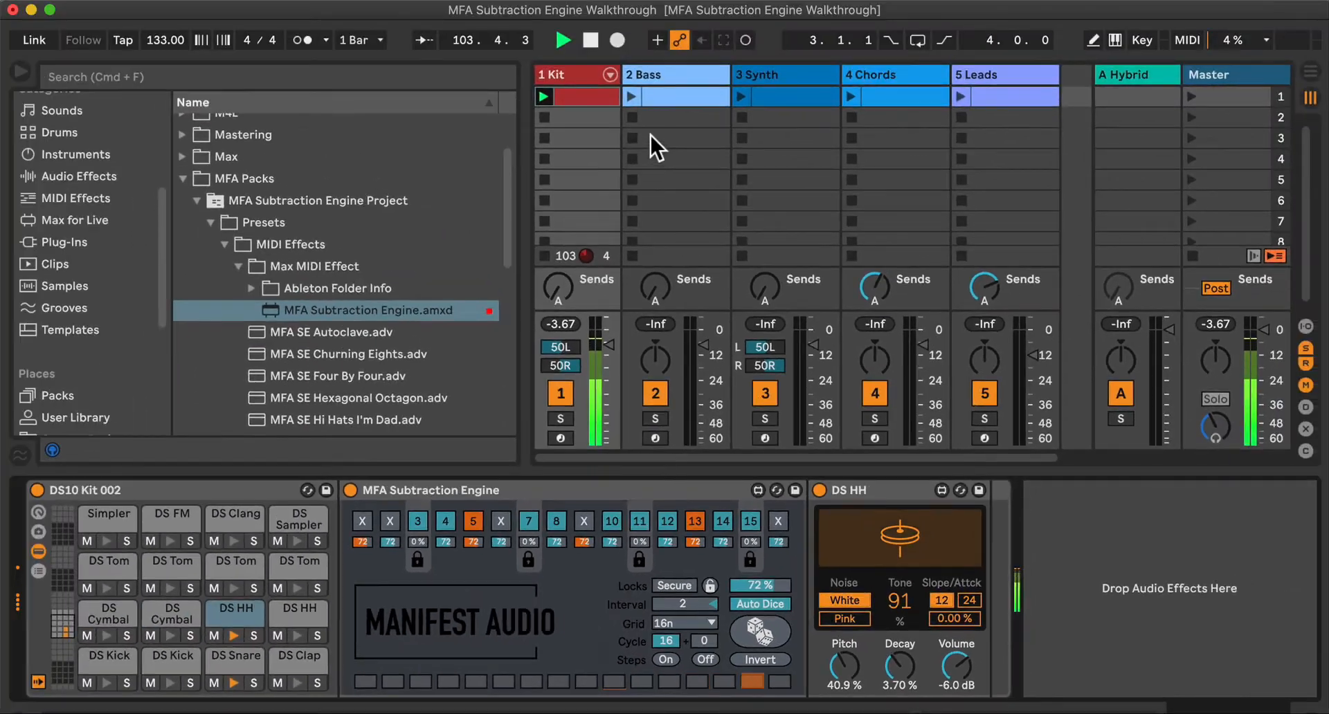
Launch the Bass clip and insert MFA Subtraction Engine before Operator with its grid set to 8n.
click(663, 92)
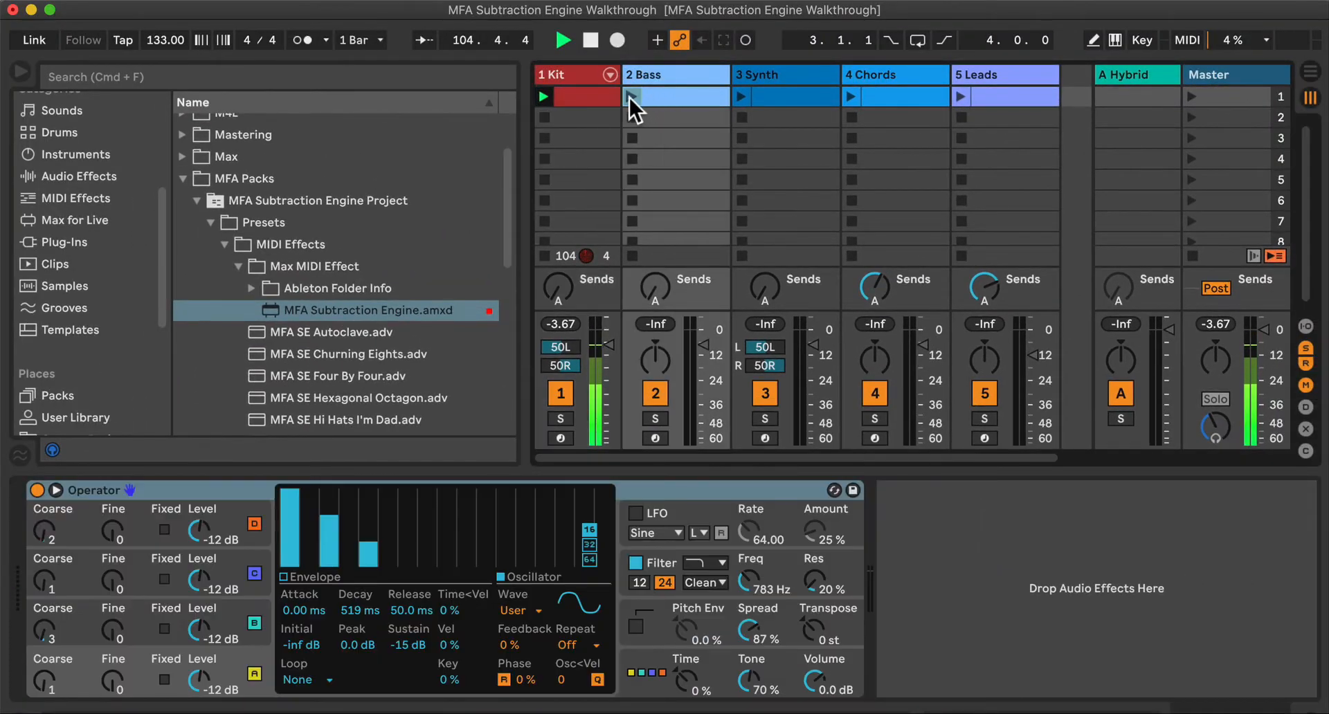
click(630, 98)
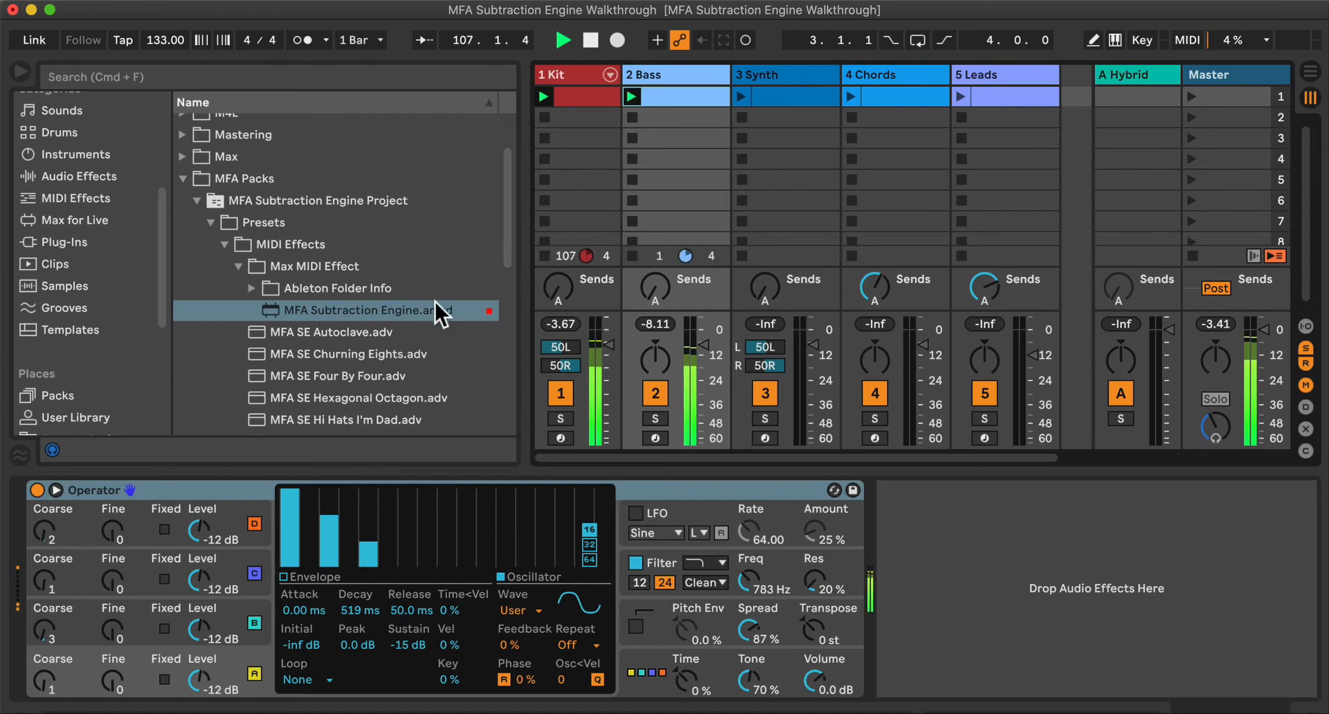
mouse_move(351, 311)
mouse_down()
mouse_move(435, 418)
mouse_move(48, 544)
mouse_move(23, 539)
mouse_up()
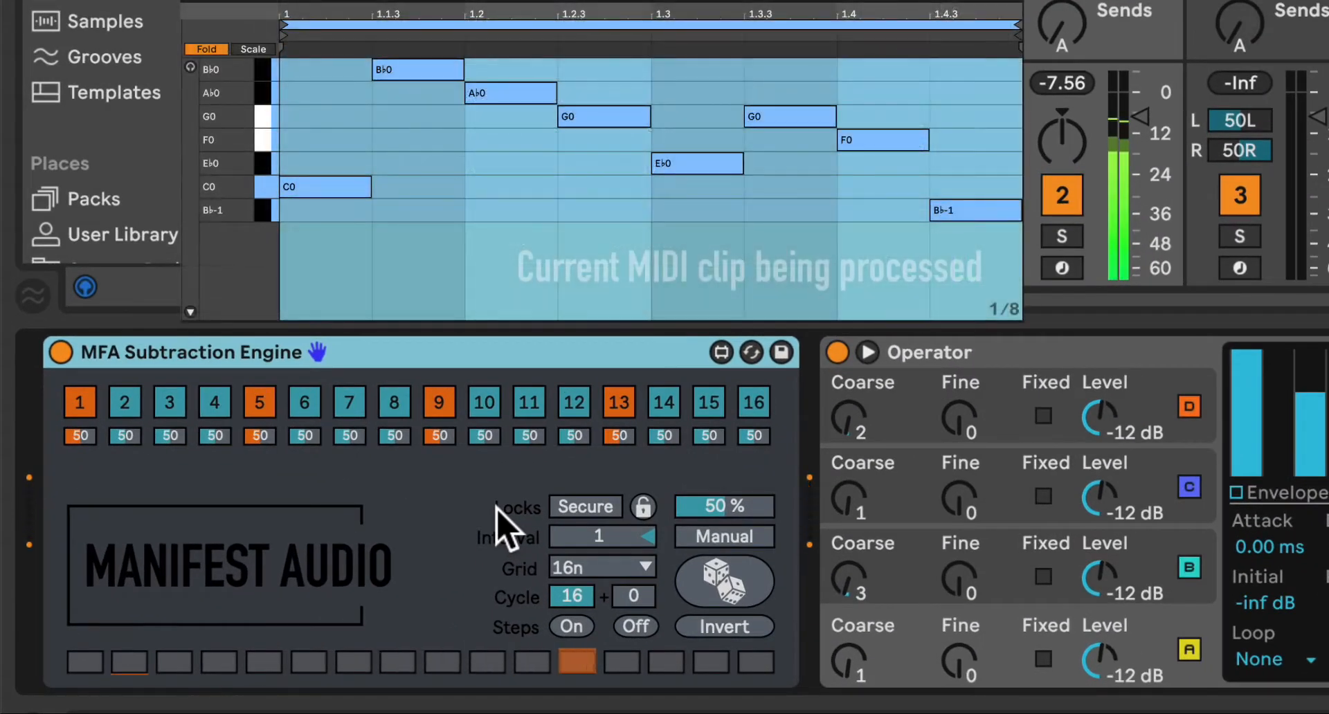
click(647, 575)
click(588, 708)
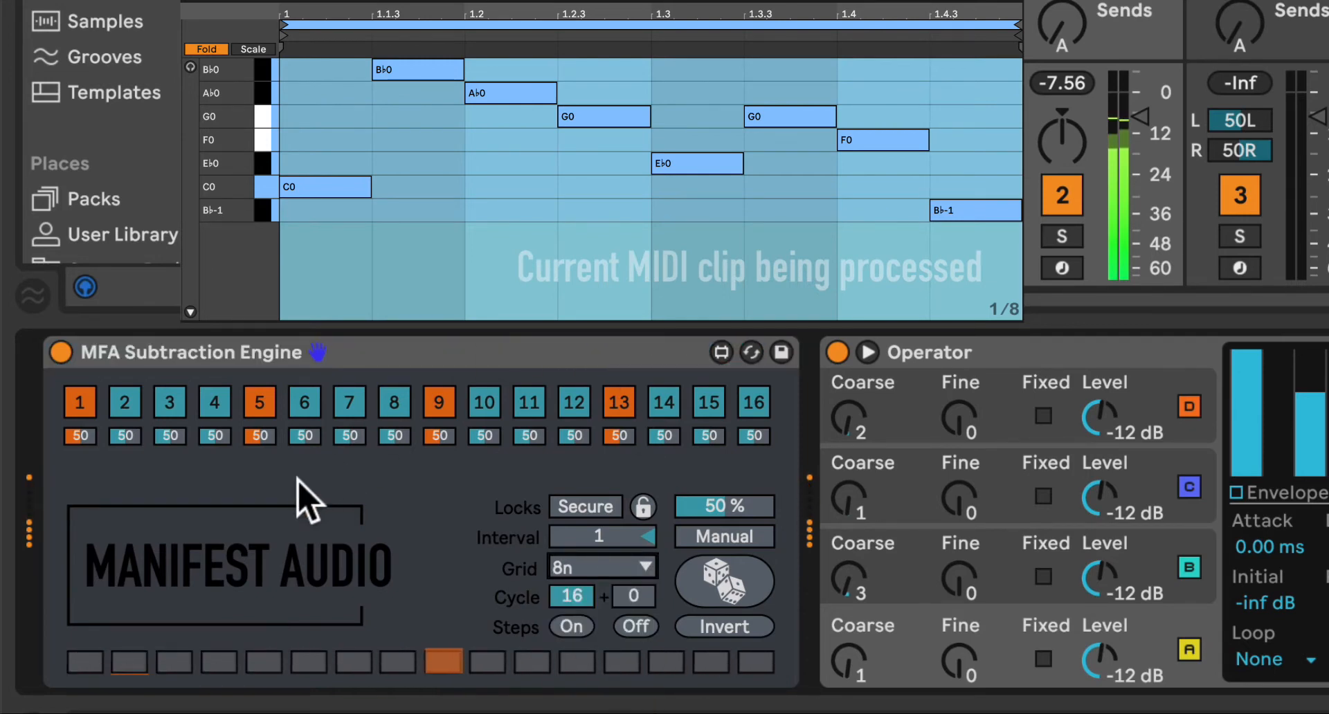
Mute steps 1, 3, 5, 7 and 9 in the Bass track's Subtraction Engine.
click(81, 405)
click(170, 404)
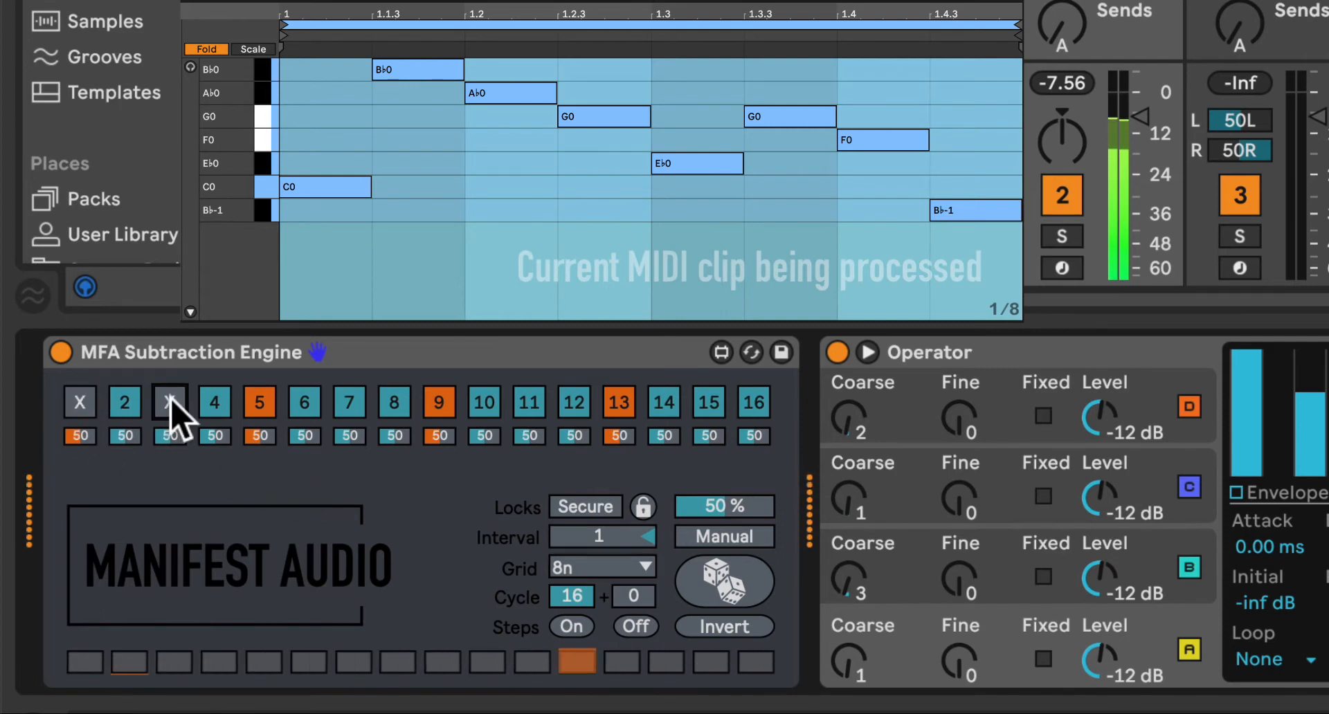
click(261, 405)
click(350, 404)
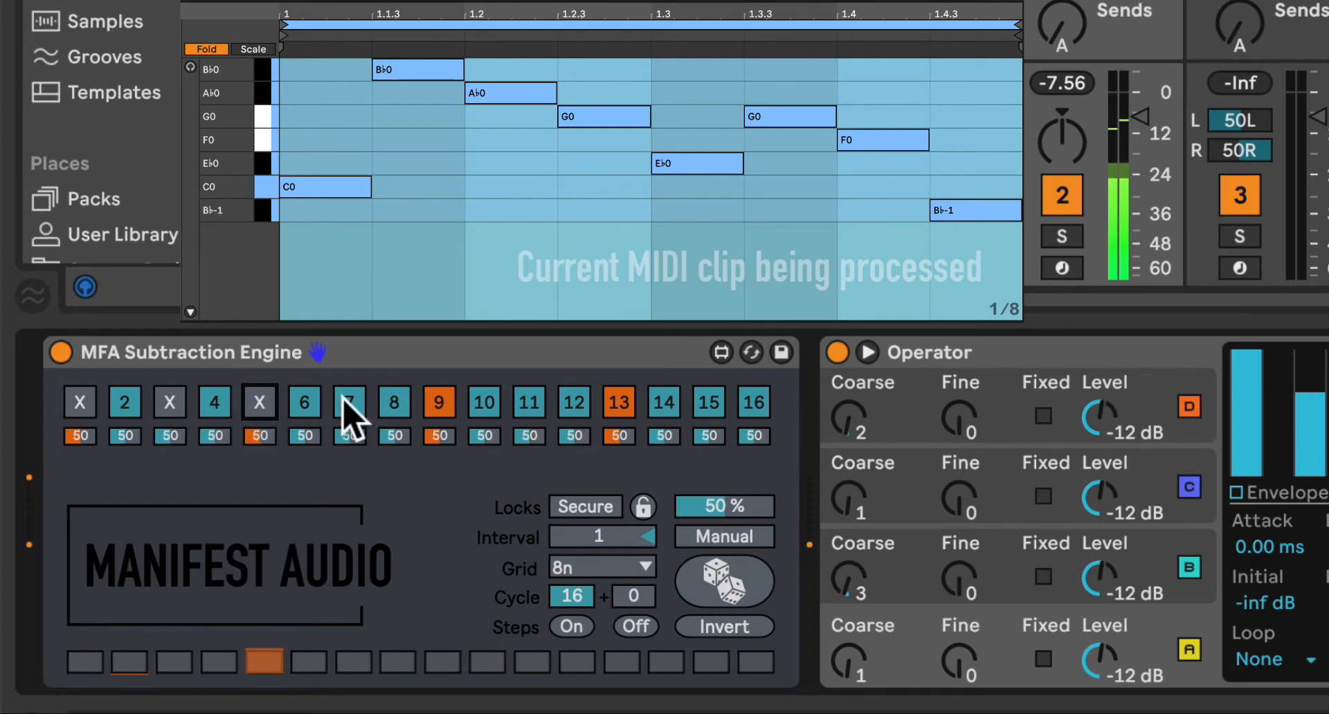
click(438, 403)
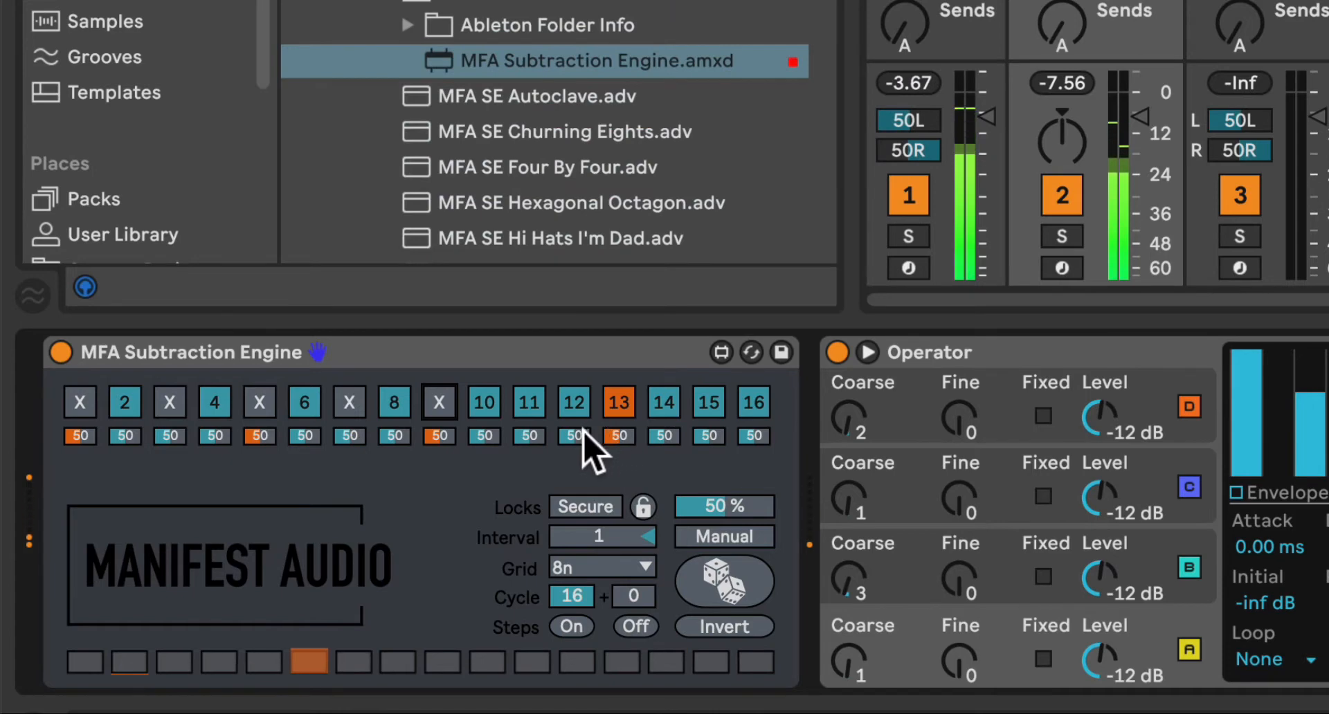
Reactivate steps 1, 3, 5, 7 and 9 in the Bass track's Subtraction Engine.
click(80, 403)
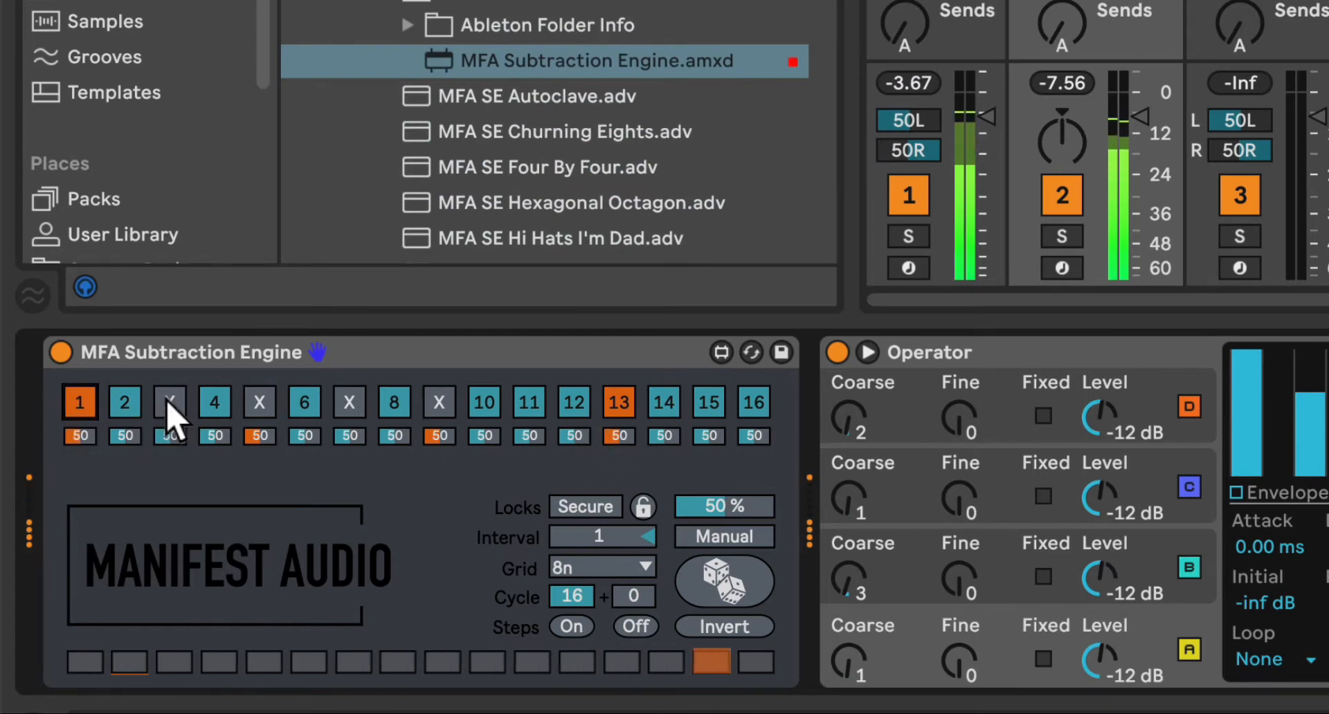
click(169, 403)
click(261, 404)
click(350, 404)
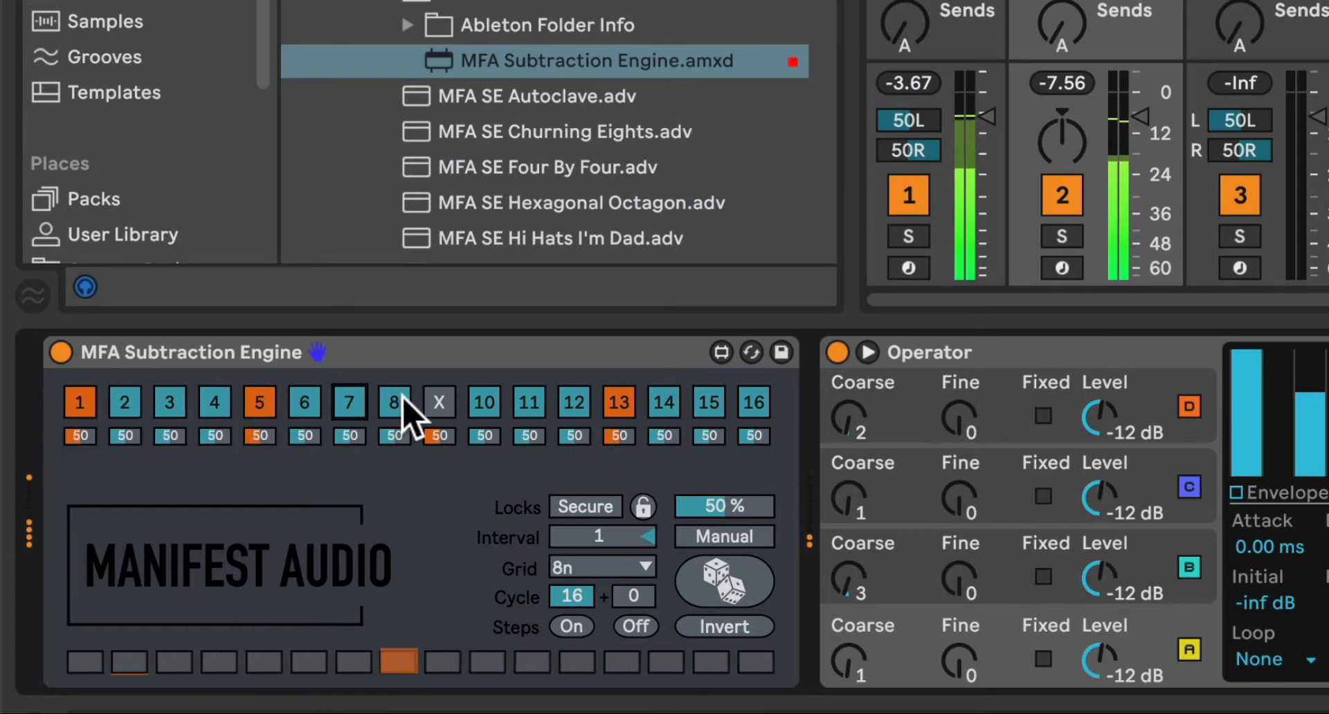
click(439, 404)
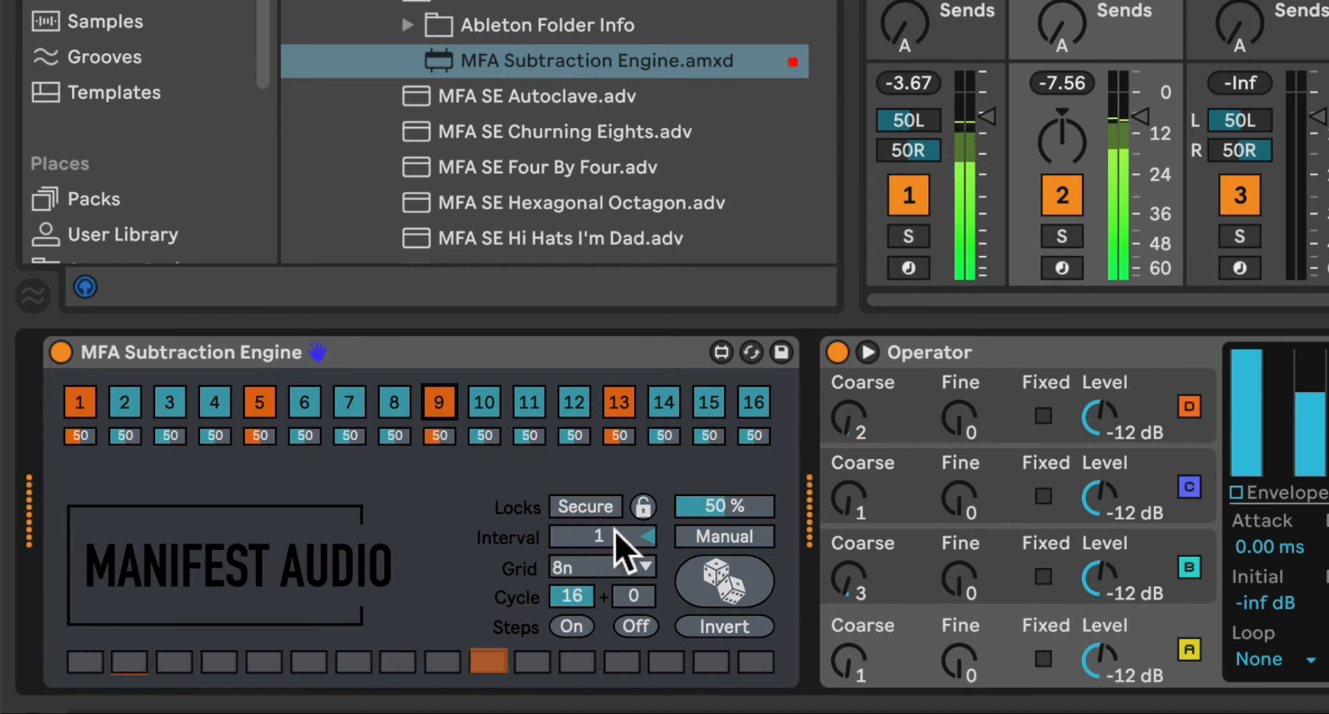
Enable Auto Dice on the bass with an interval of 4 and an overall step probability of 32%.
drag(623, 543, 623, 533)
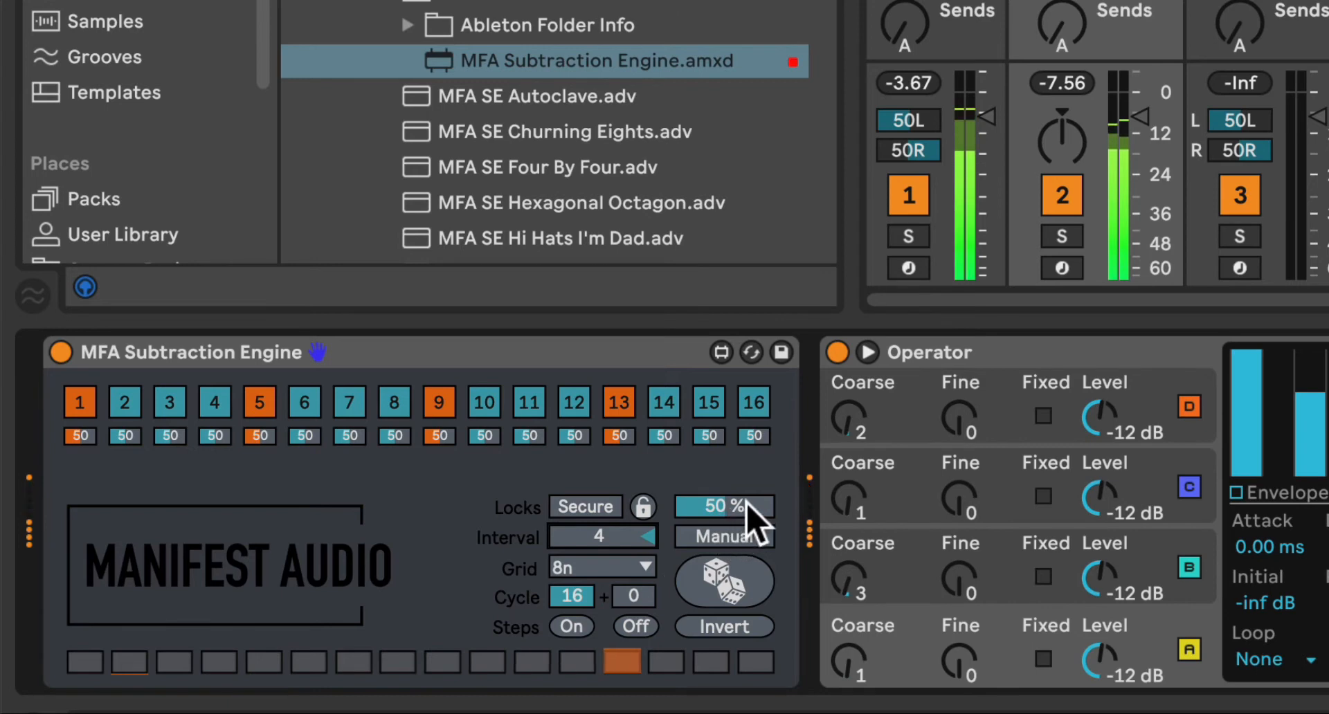
drag(751, 519, 751, 544)
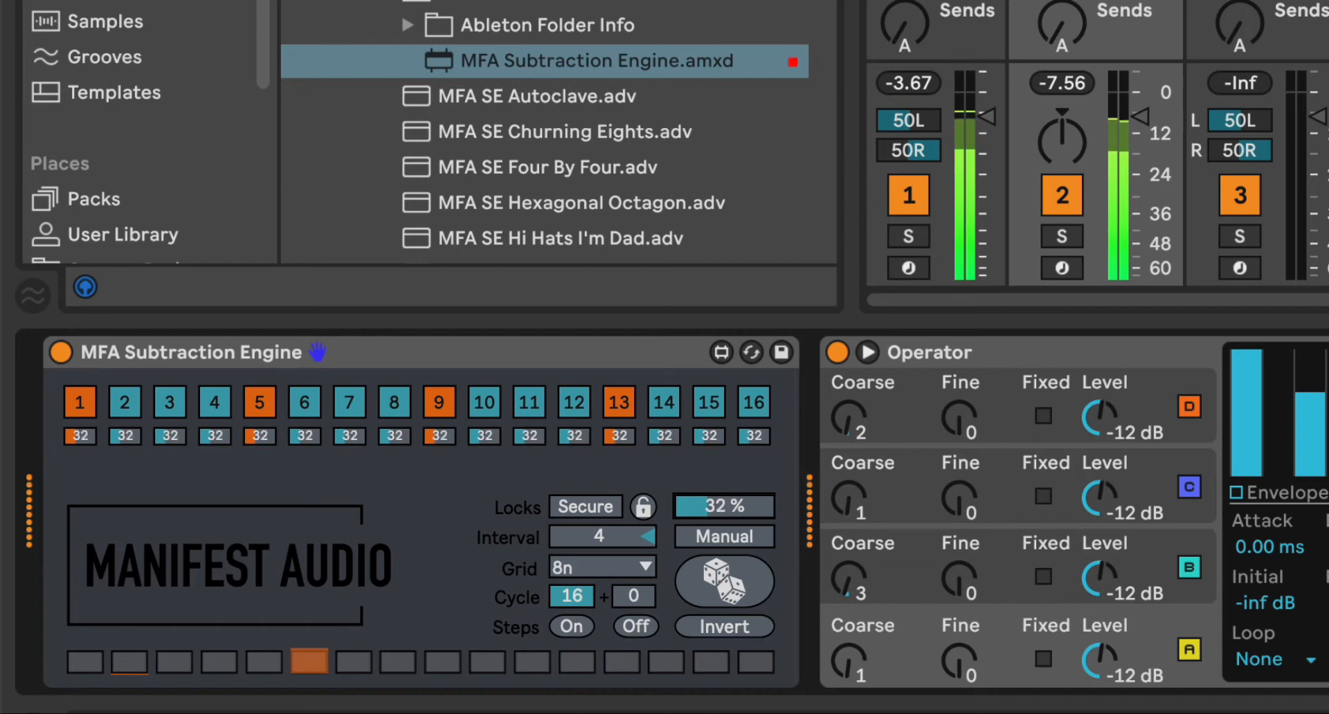
click(746, 538)
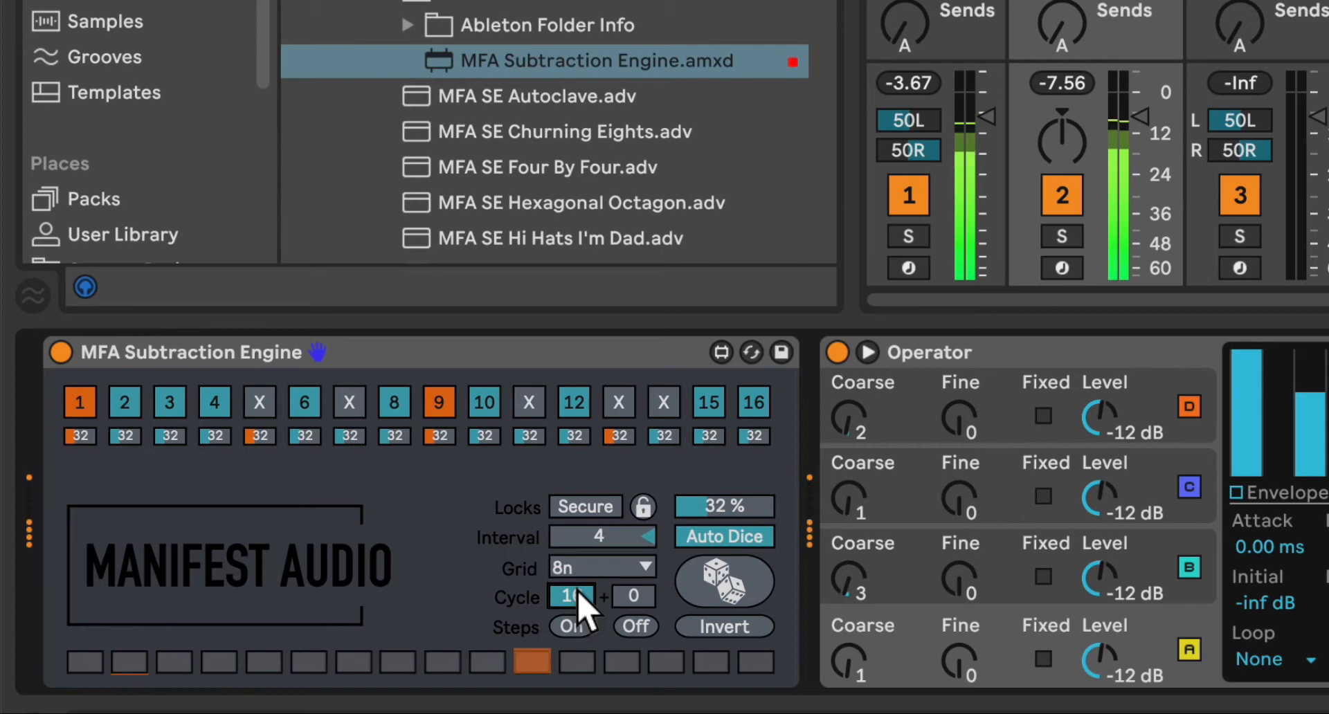
Shorten the bass cycle to 8 steps and lock steps 1 and 5 as muted at 0% probability.
drag(580, 603, 580, 658)
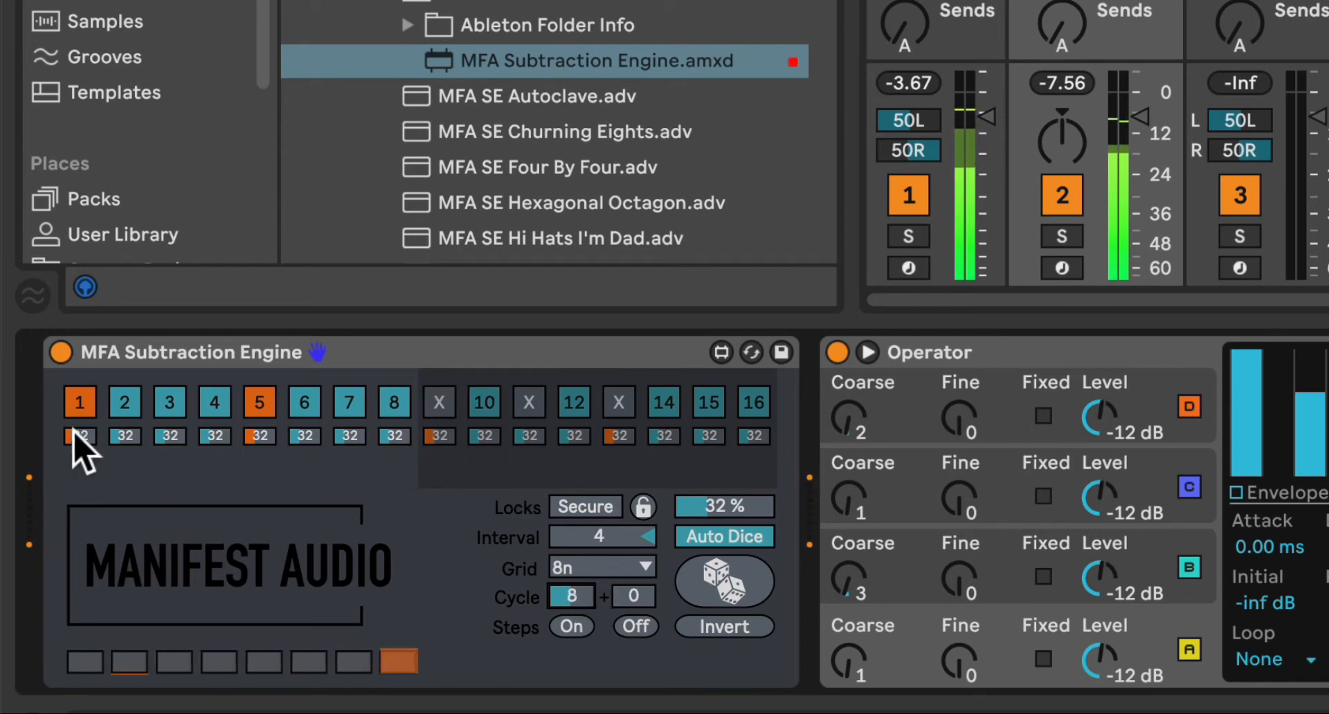
click(76, 437)
drag(80, 446, 80, 485)
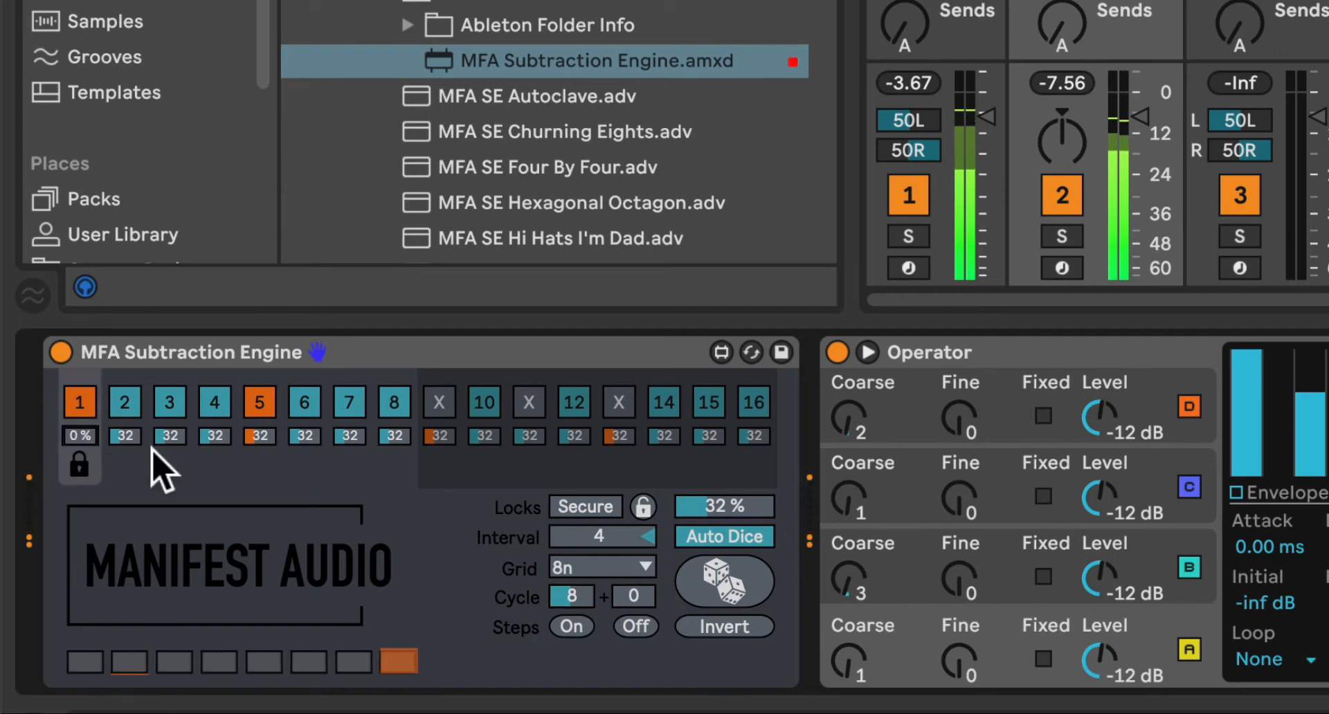
drag(263, 436, 263, 485)
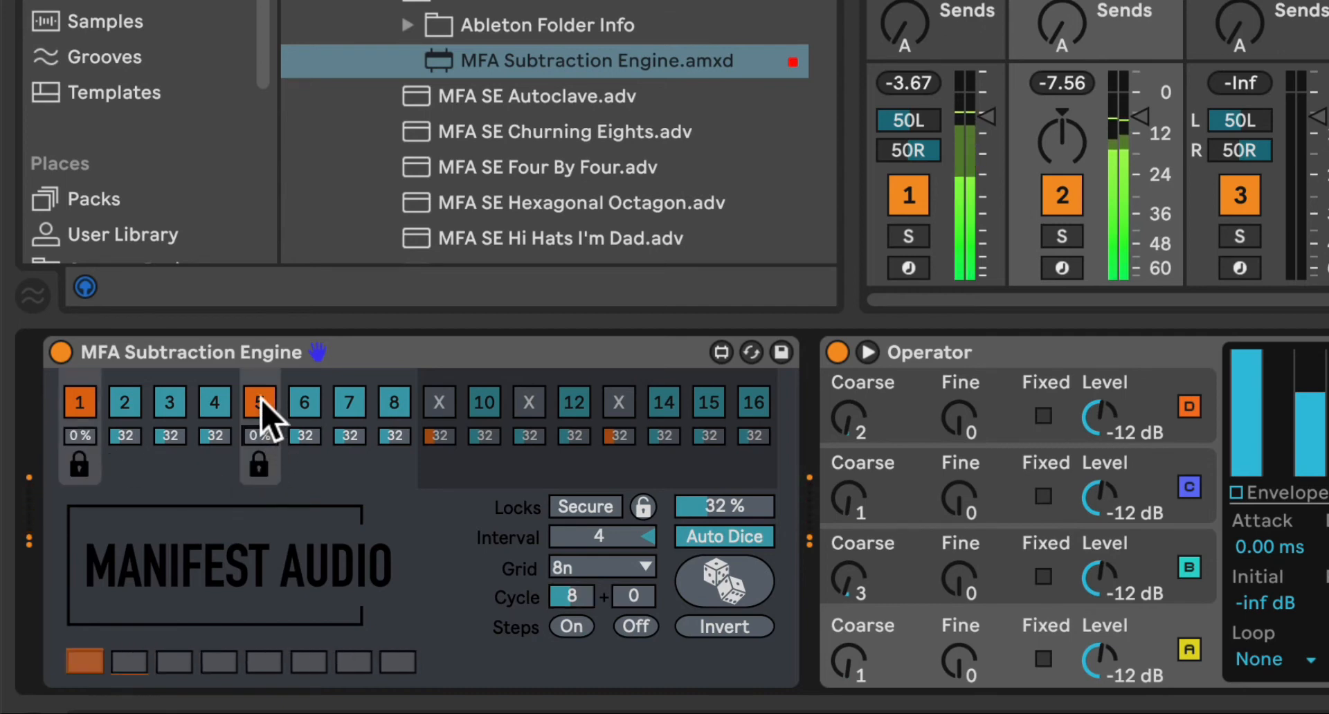
click(261, 402)
click(86, 405)
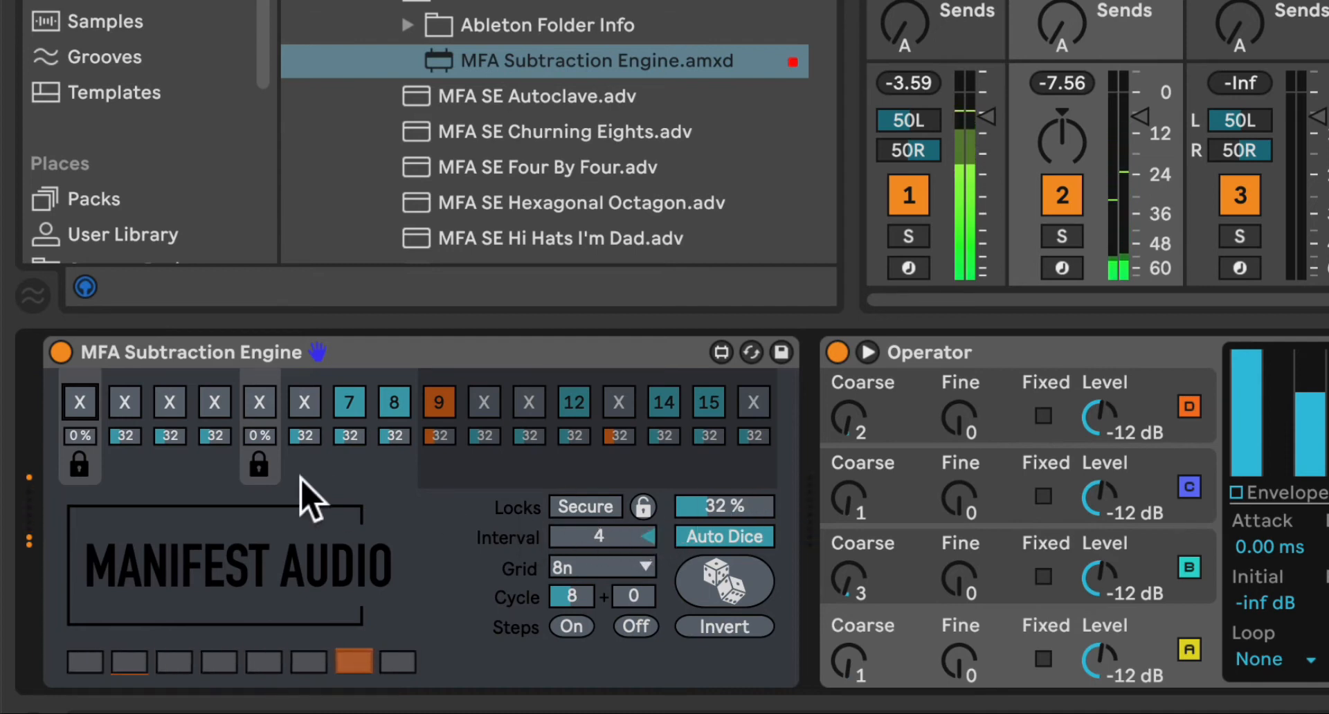
Toggle bass steps 2 and 3 by hand, and set the overall probability to 72% and the interval to 2.
click(126, 395)
click(173, 398)
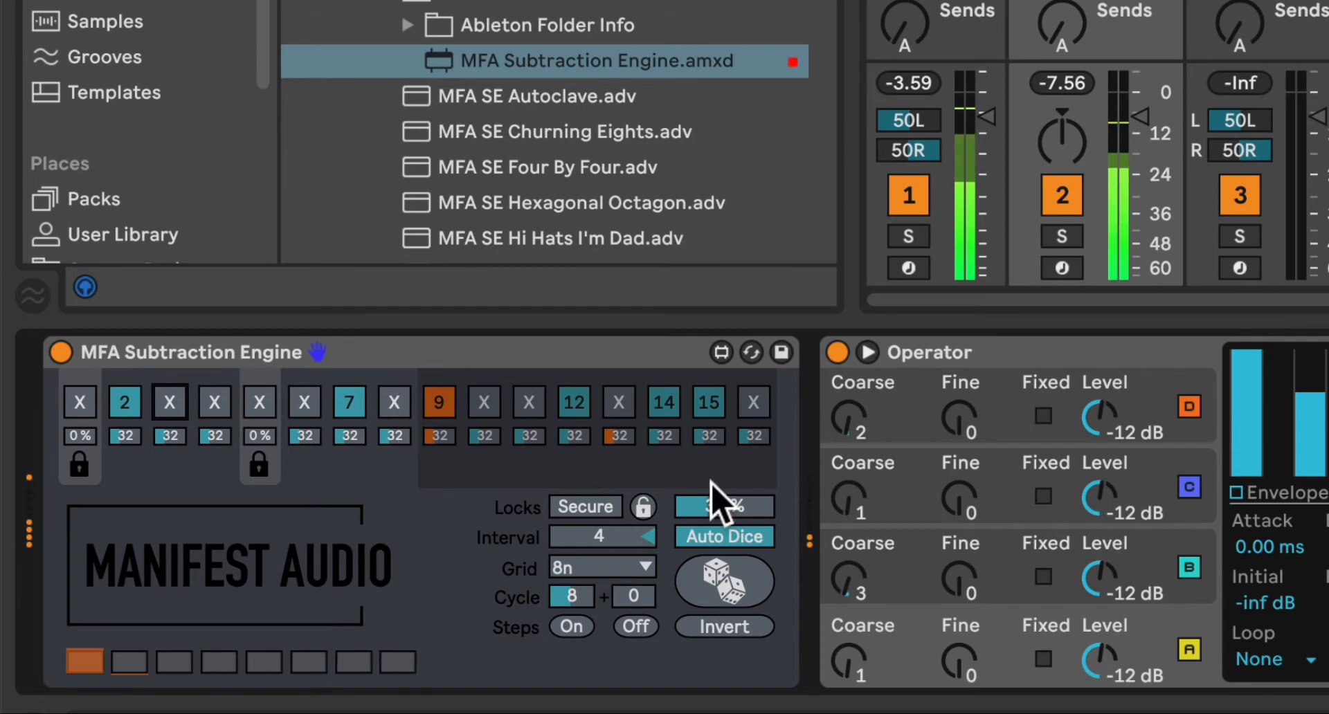
drag(713, 506, 713, 478)
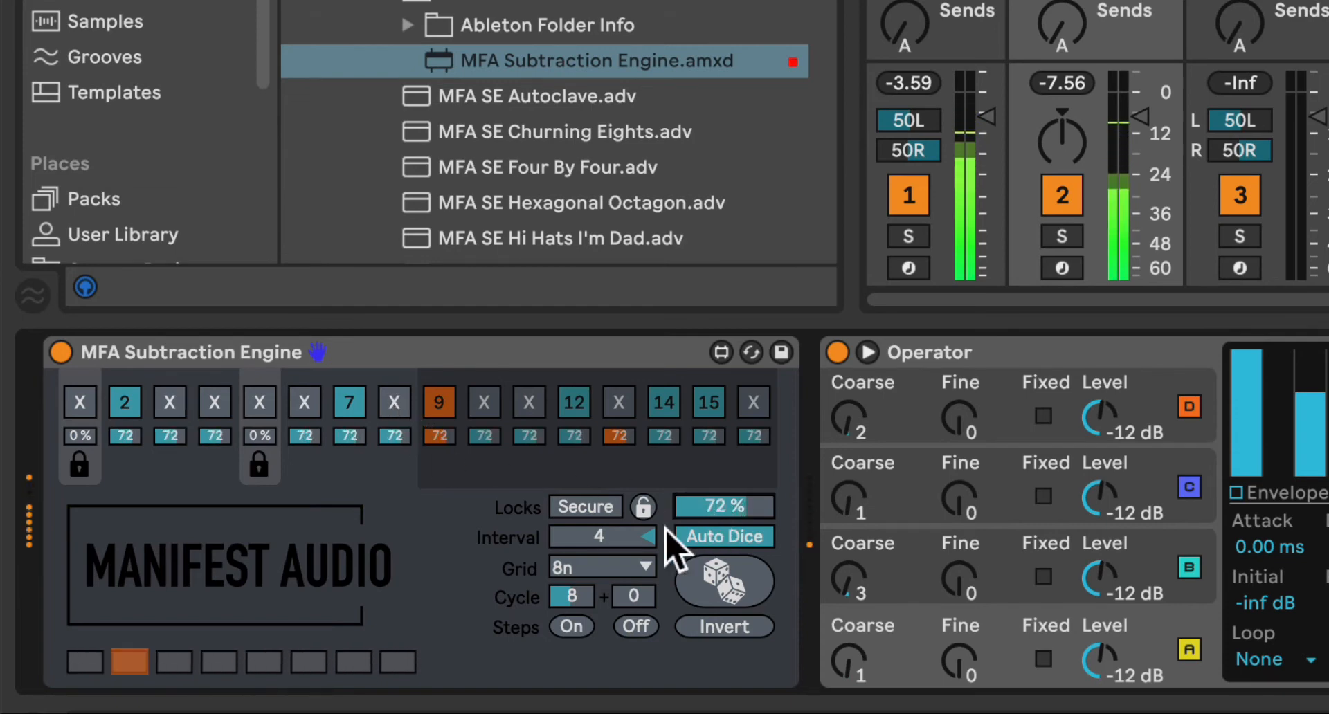
drag(600, 536, 600, 549)
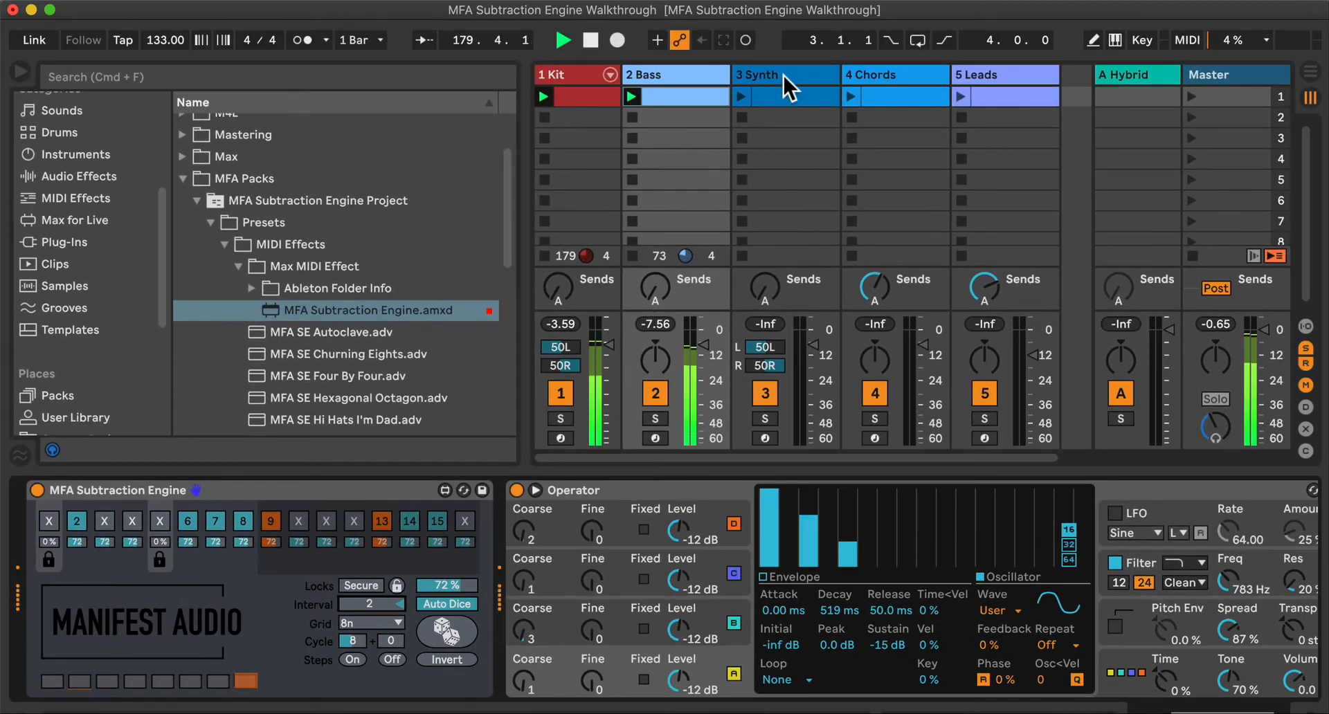
Launch the Synth clip and insert MFA Subtraction Engine before Wavetable on the Synth track.
click(783, 77)
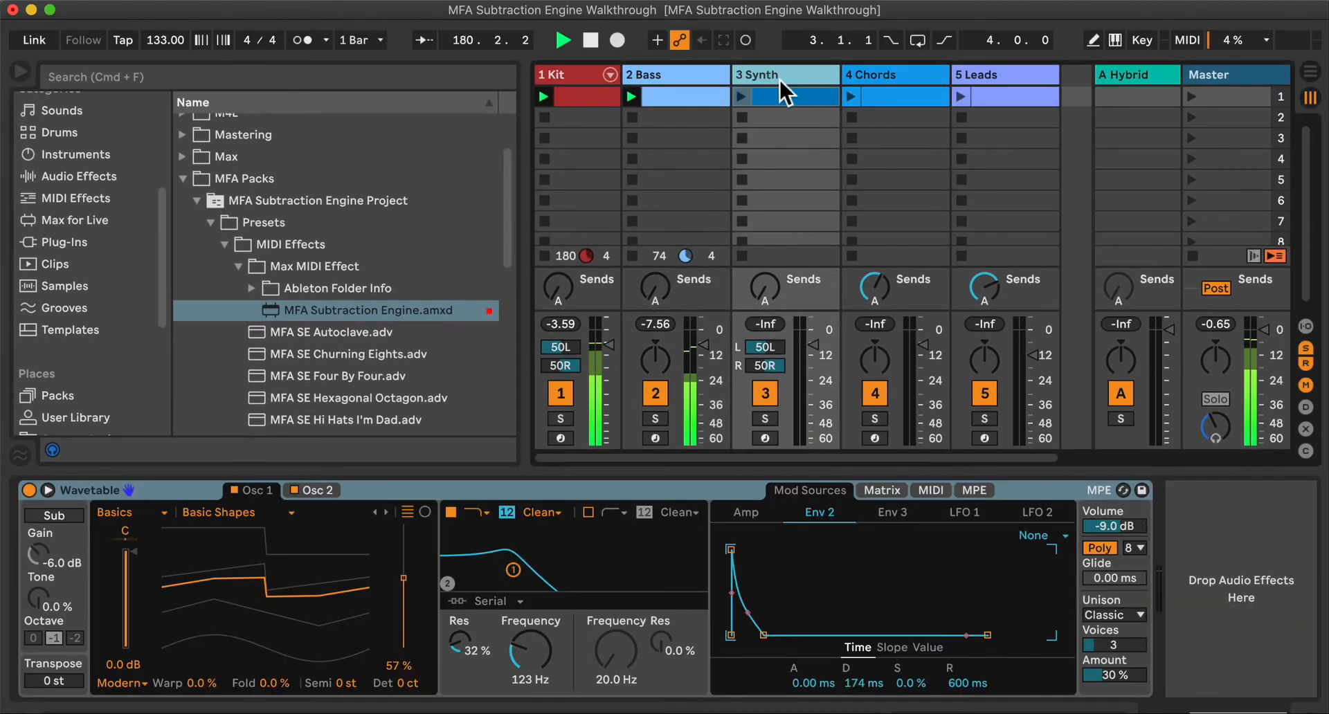
click(739, 95)
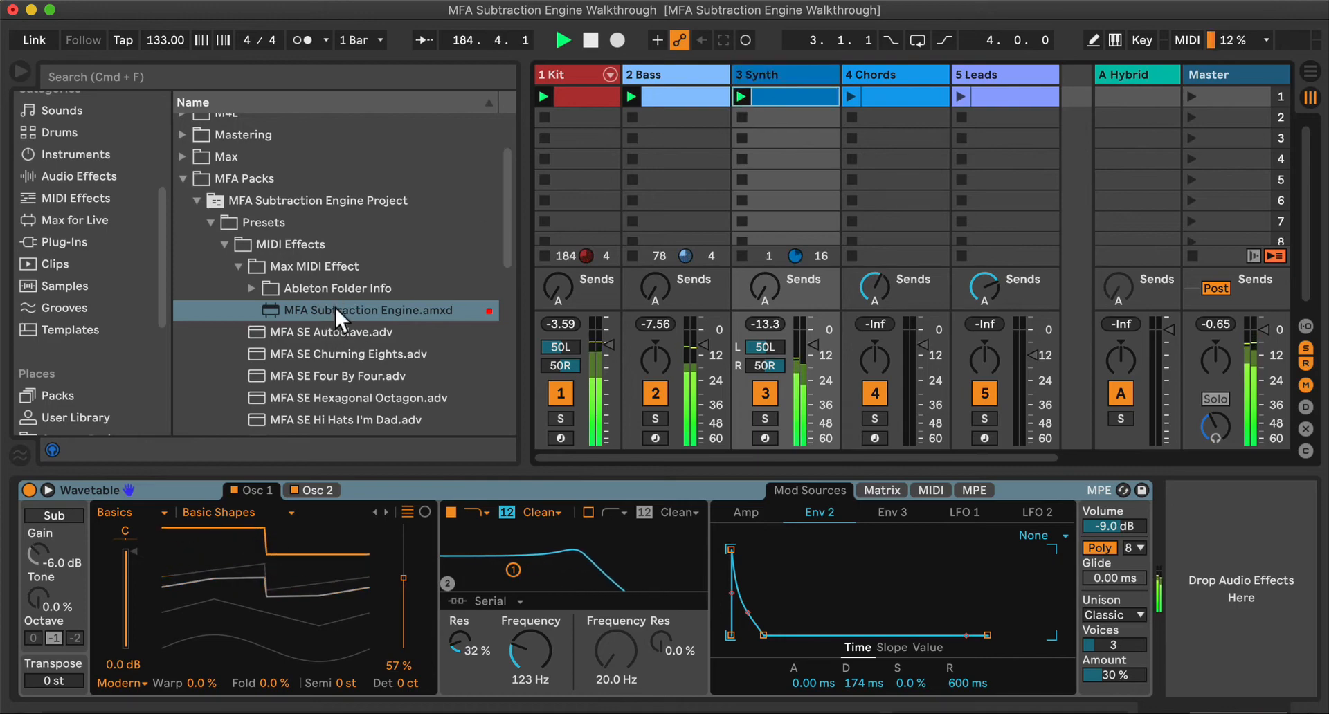
drag(334, 305, 32, 546)
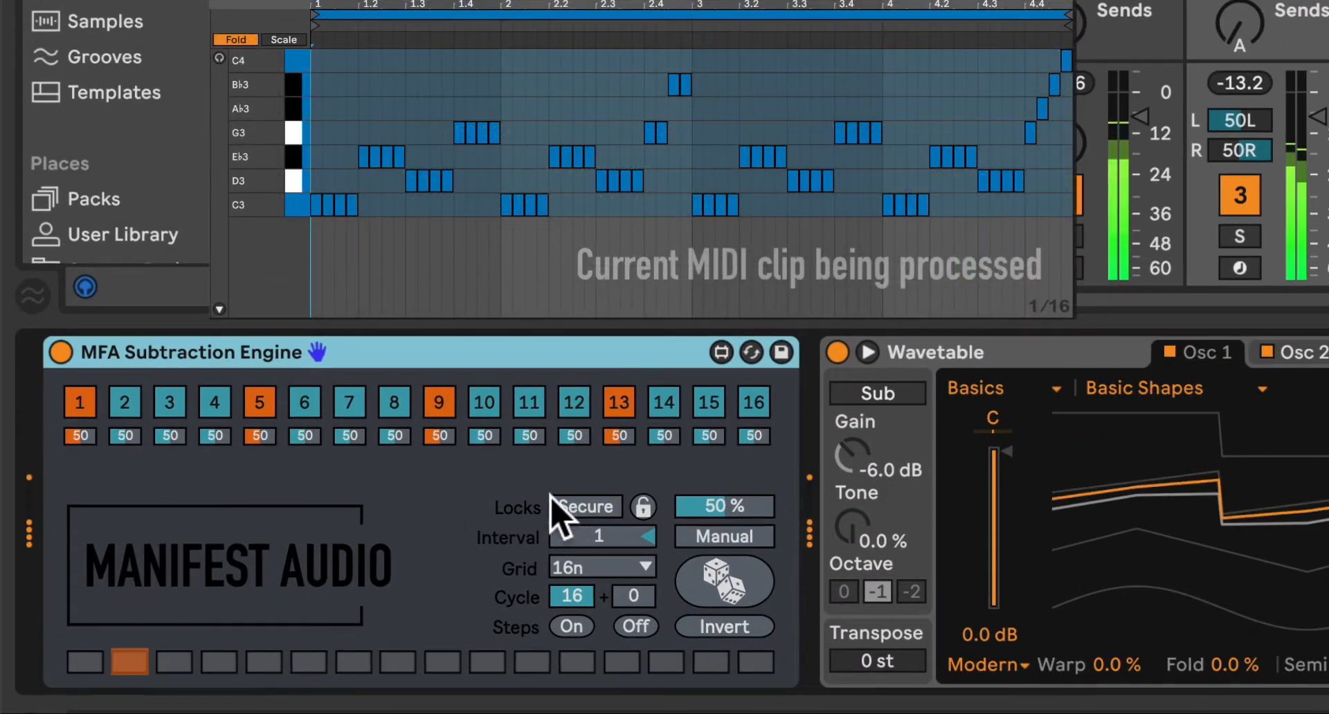
Randomize the synth's step pattern twice, enable Auto Dice with an interval of 4, and set the overall probability to 0%.
click(716, 583)
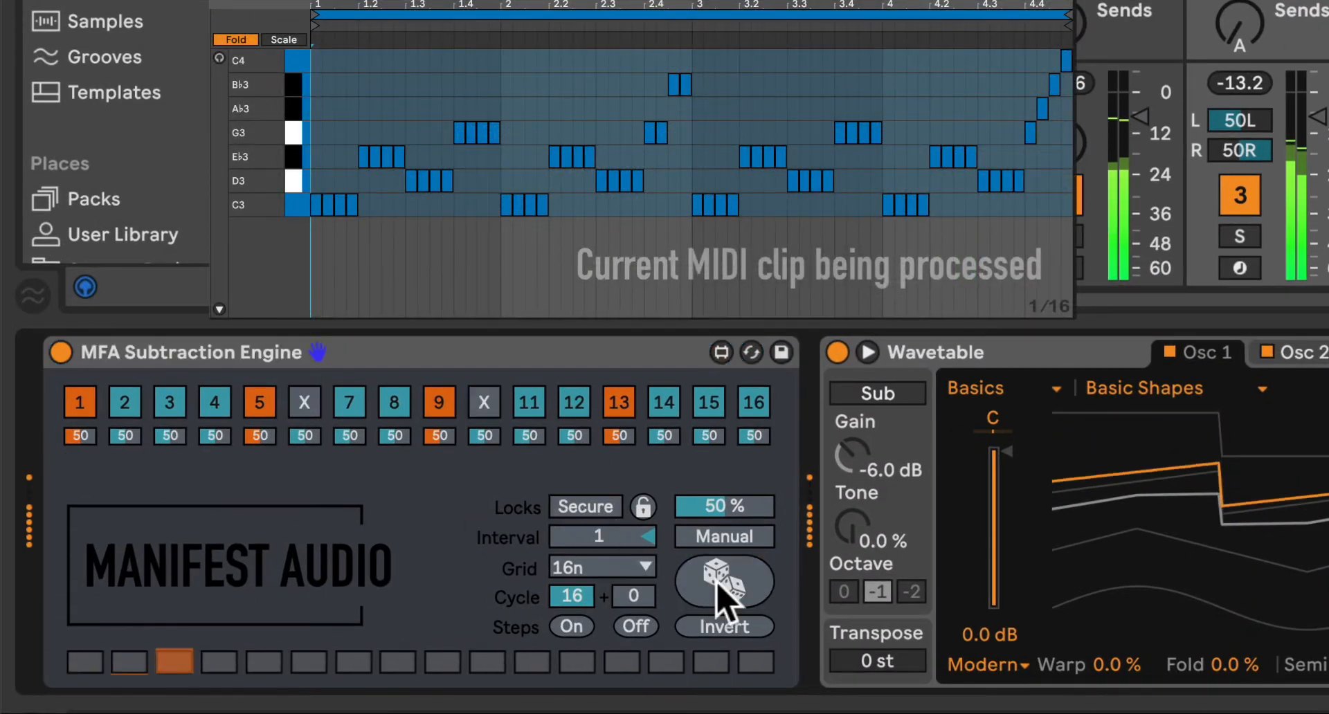
click(717, 583)
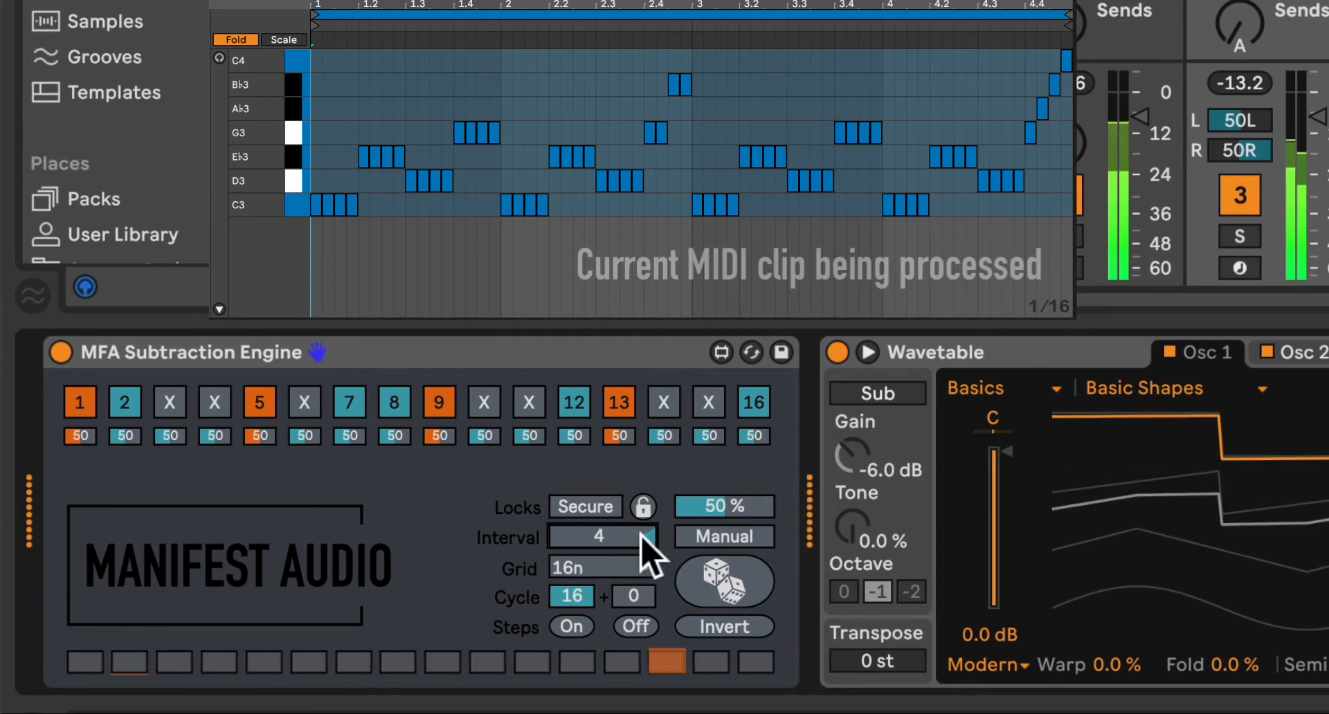
click(725, 537)
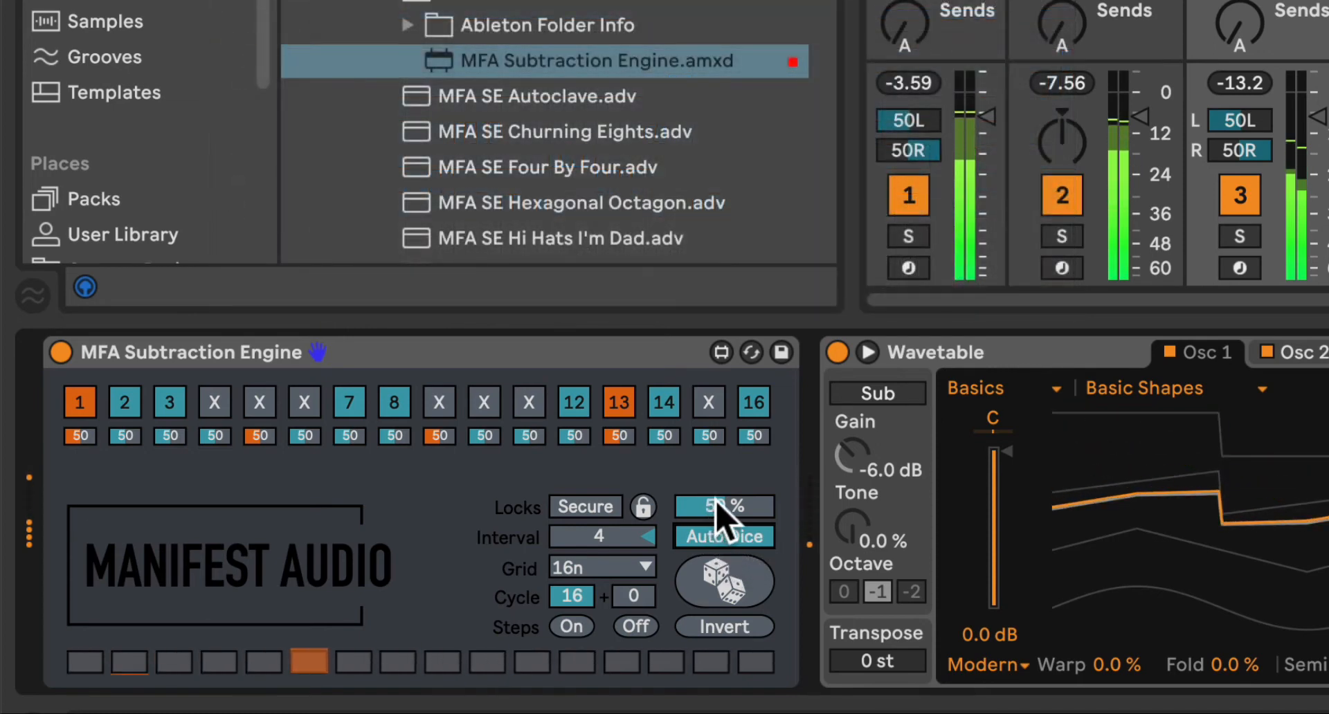
drag(723, 520, 722, 555)
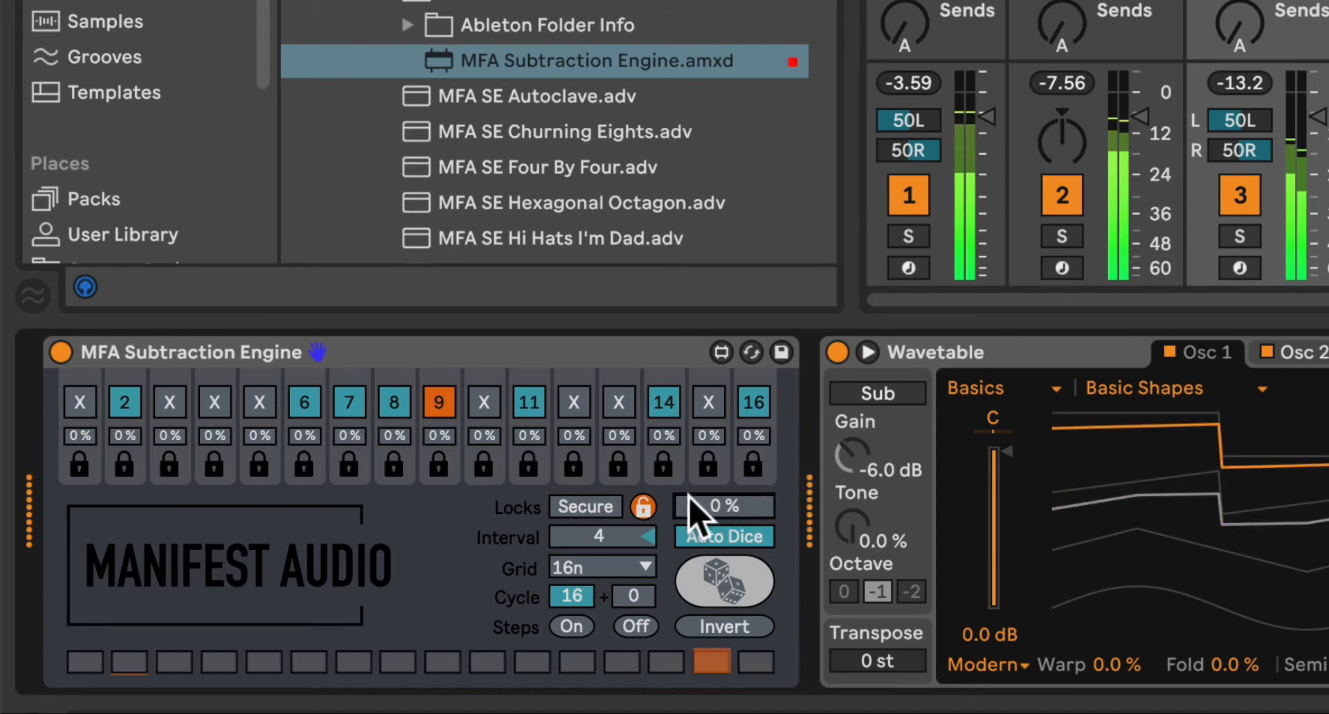
Raise the synth's overall probability to 32% and release all the step locks so the new value reaches every step.
drag(698, 503, 698, 482)
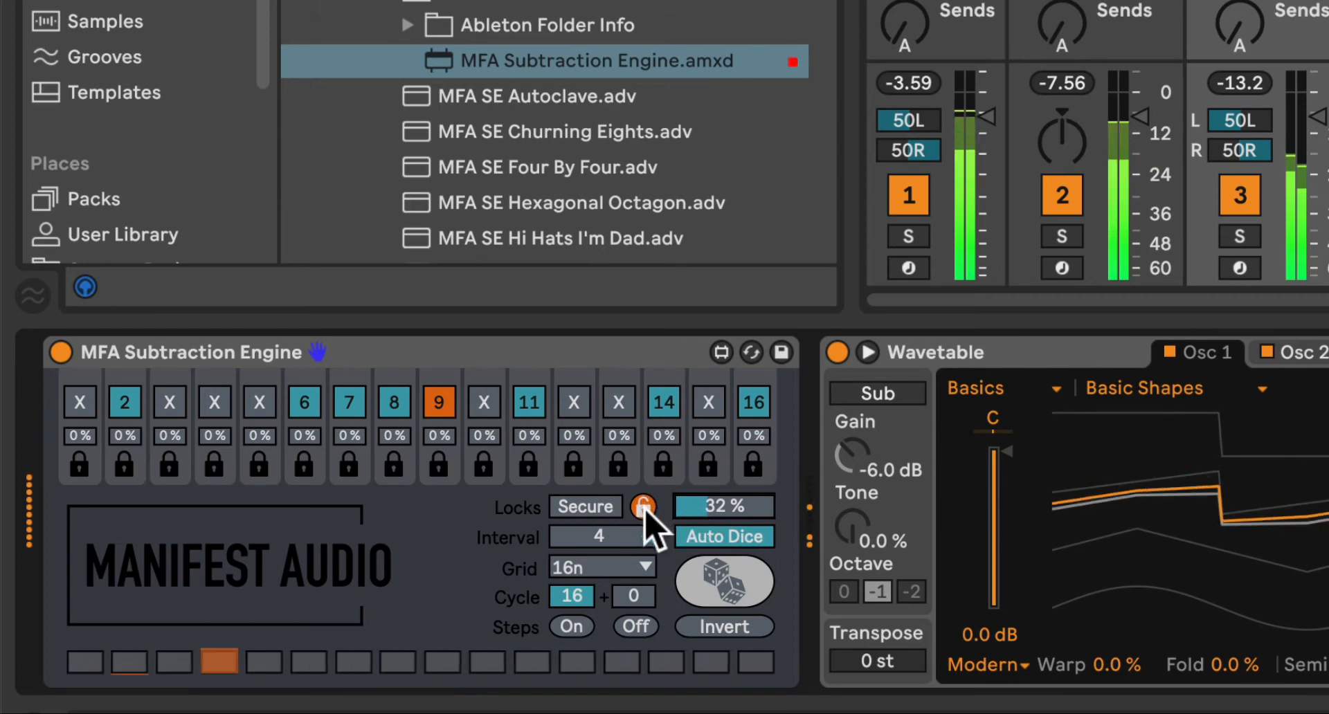
click(732, 574)
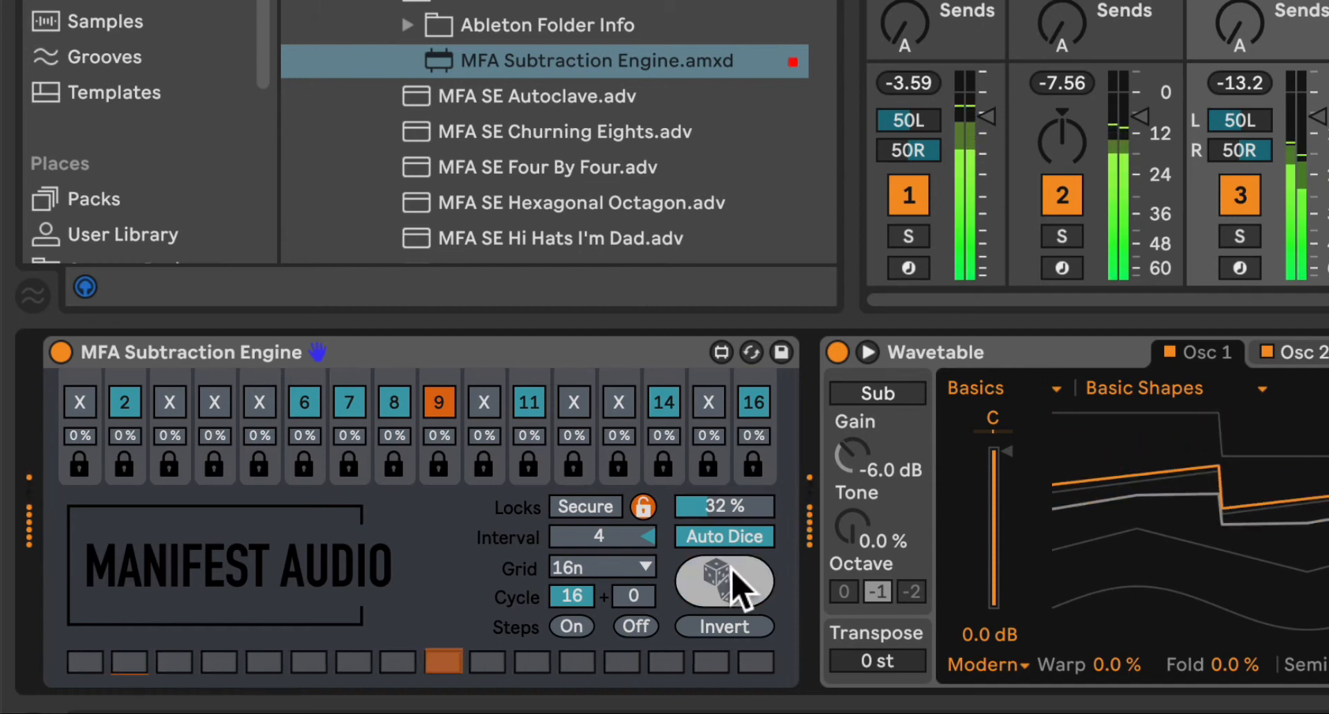
click(643, 505)
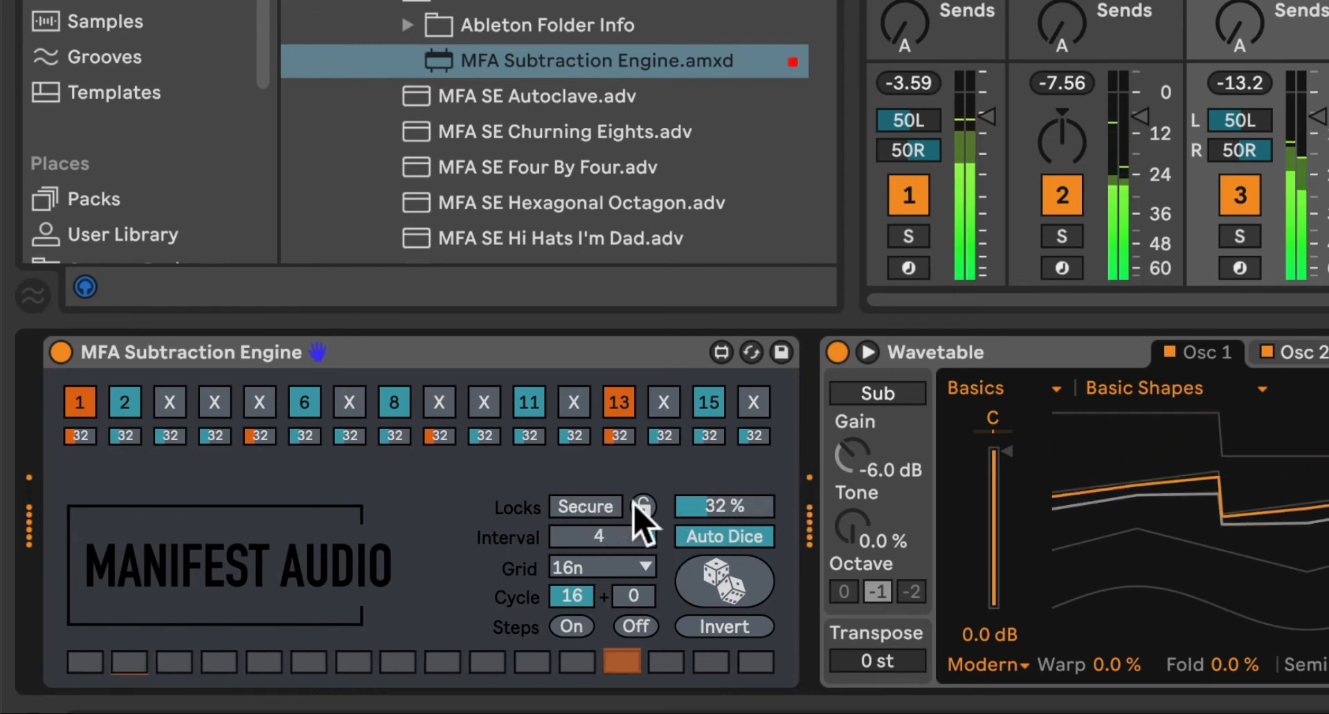
Set the overall probability to 0%, and raise step 15's own probability before returning it to 0%.
drag(720, 507, 720, 555)
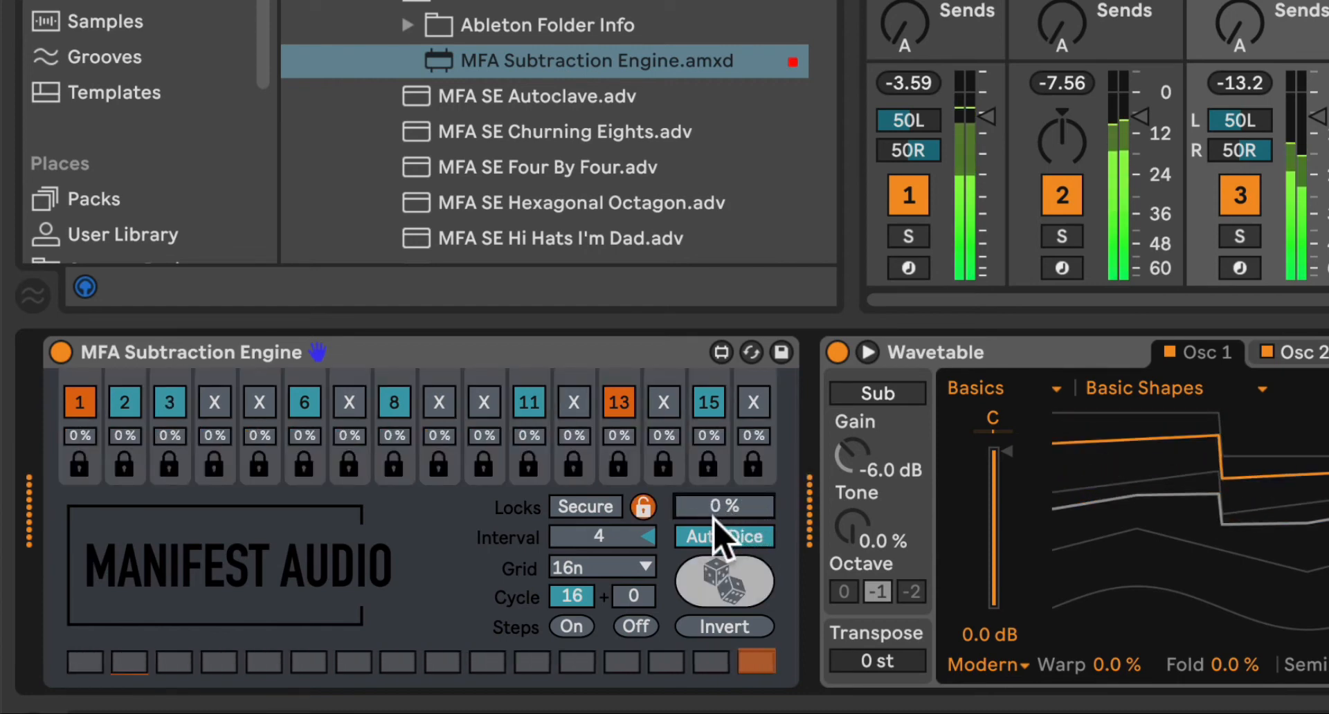
mouse_move(712, 505)
mouse_down()
mouse_move(712, 493)
mouse_move(712, 504)
mouse_up()
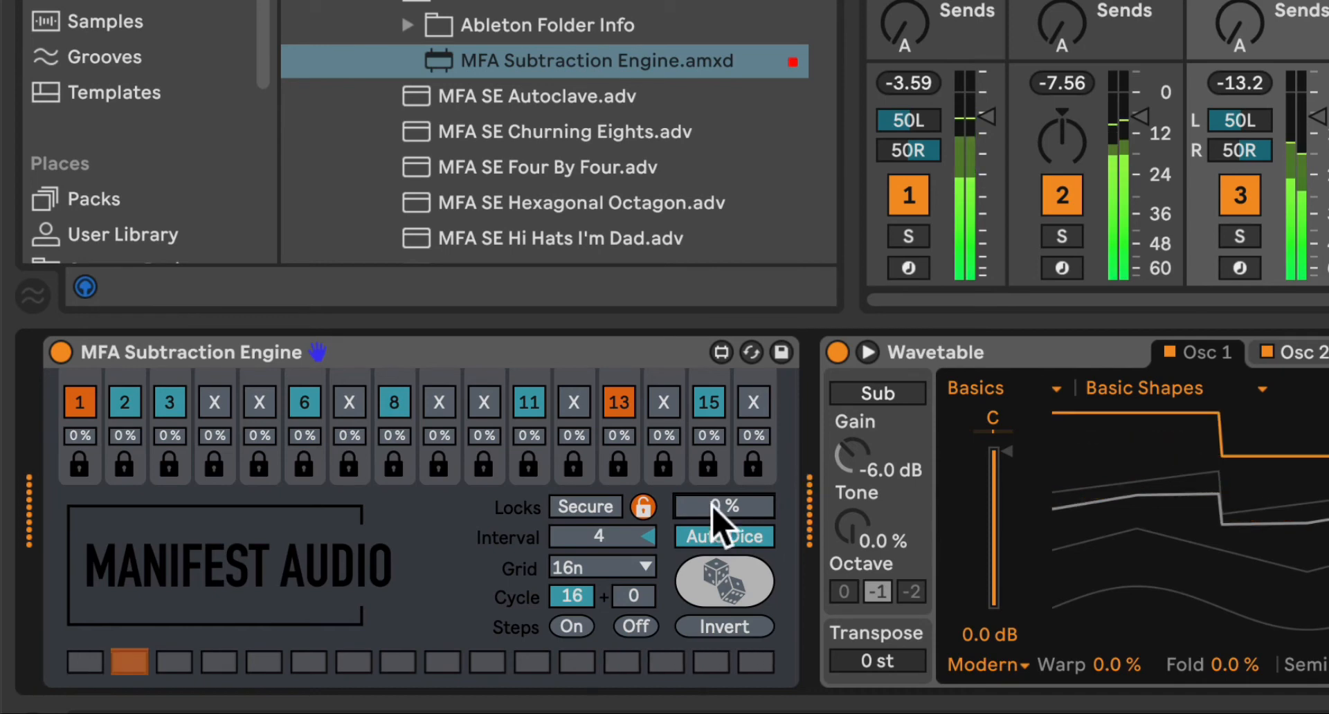
drag(708, 436, 708, 429)
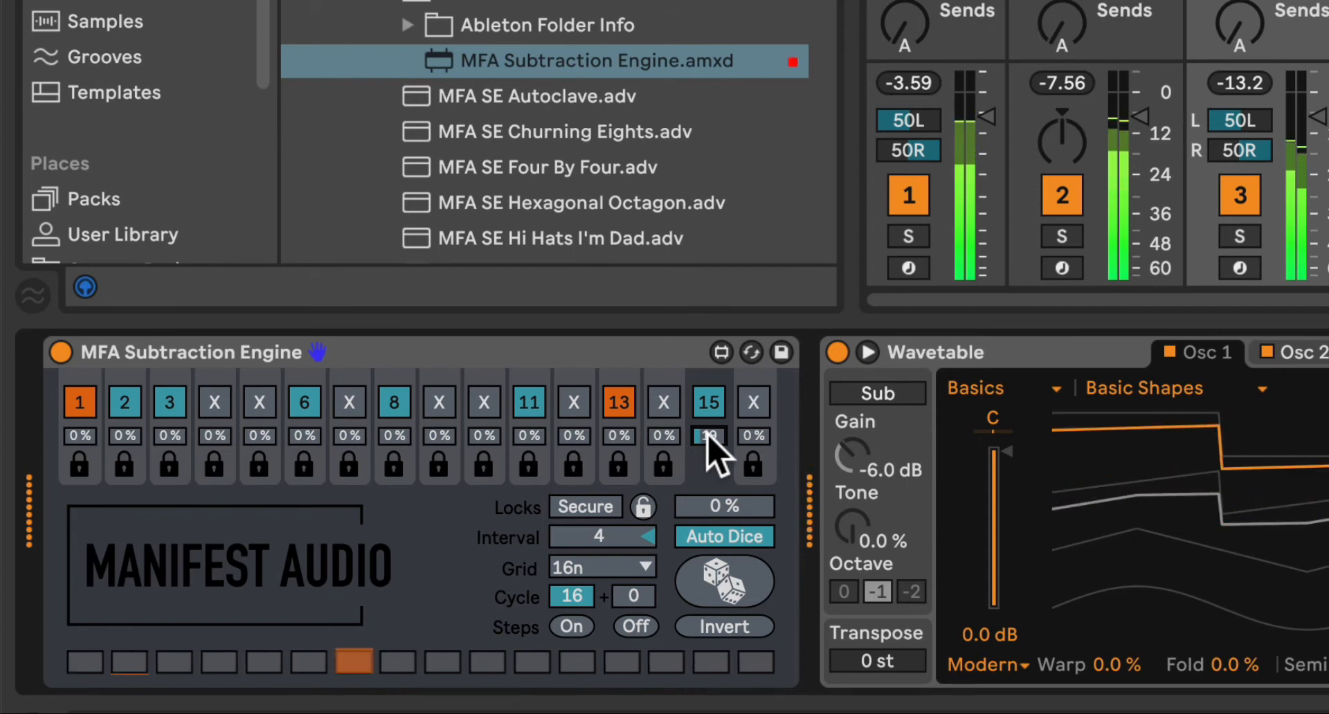
drag(709, 434, 708, 458)
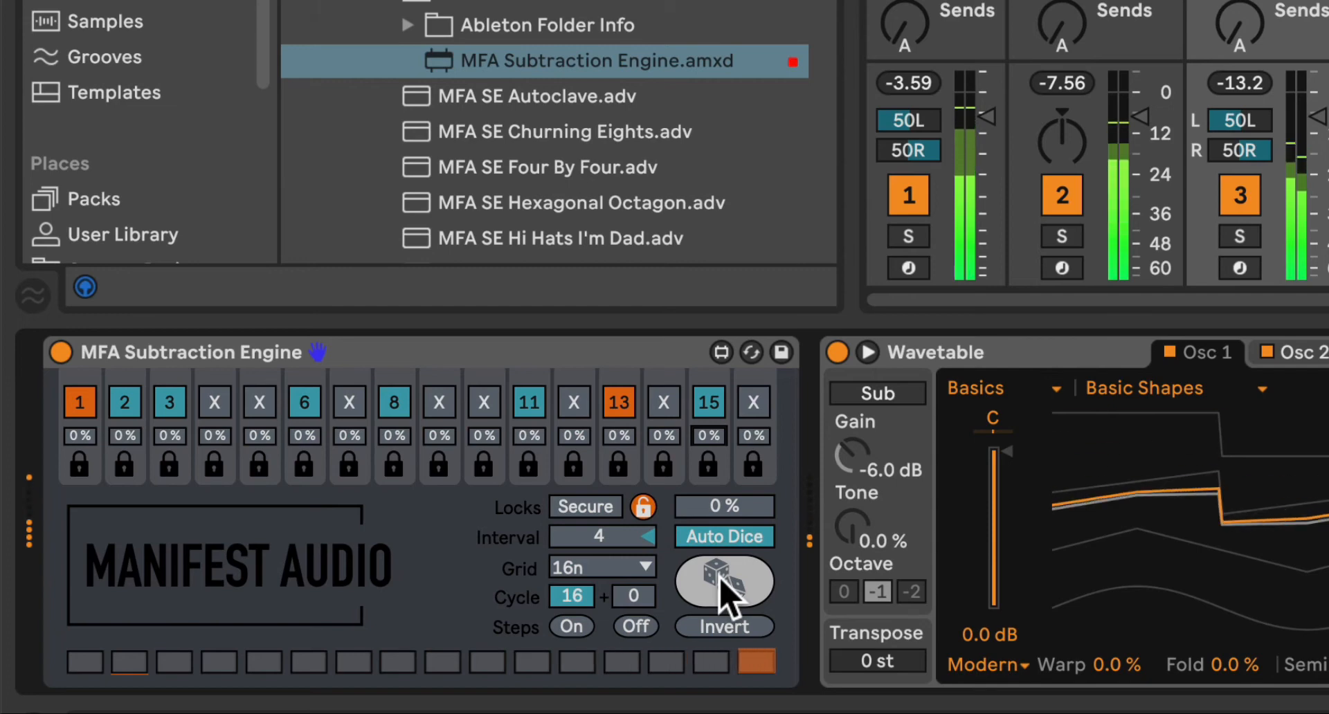
Switch the Locks mode to Force, try adjusting the overall probability, and return the mode to Secure.
click(578, 507)
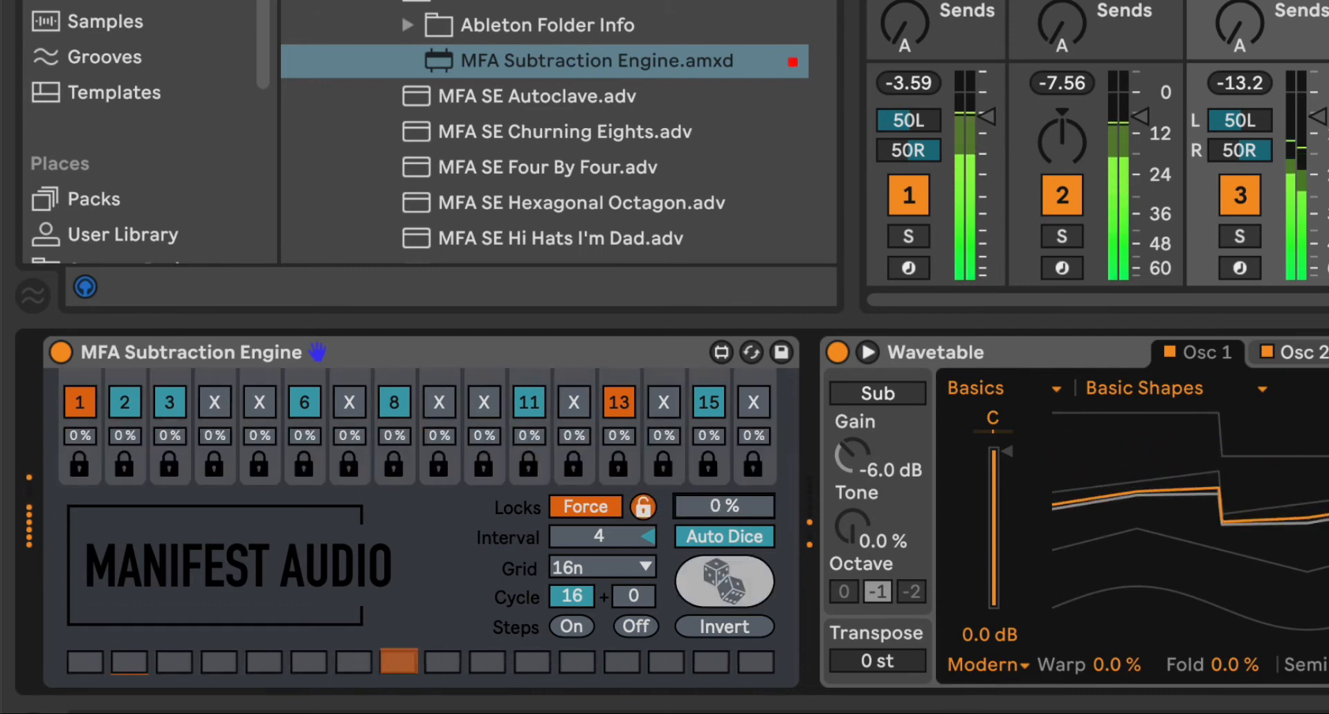
mouse_move(724, 506)
mouse_down()
mouse_move(724, 477)
mouse_move(726, 506)
mouse_up()
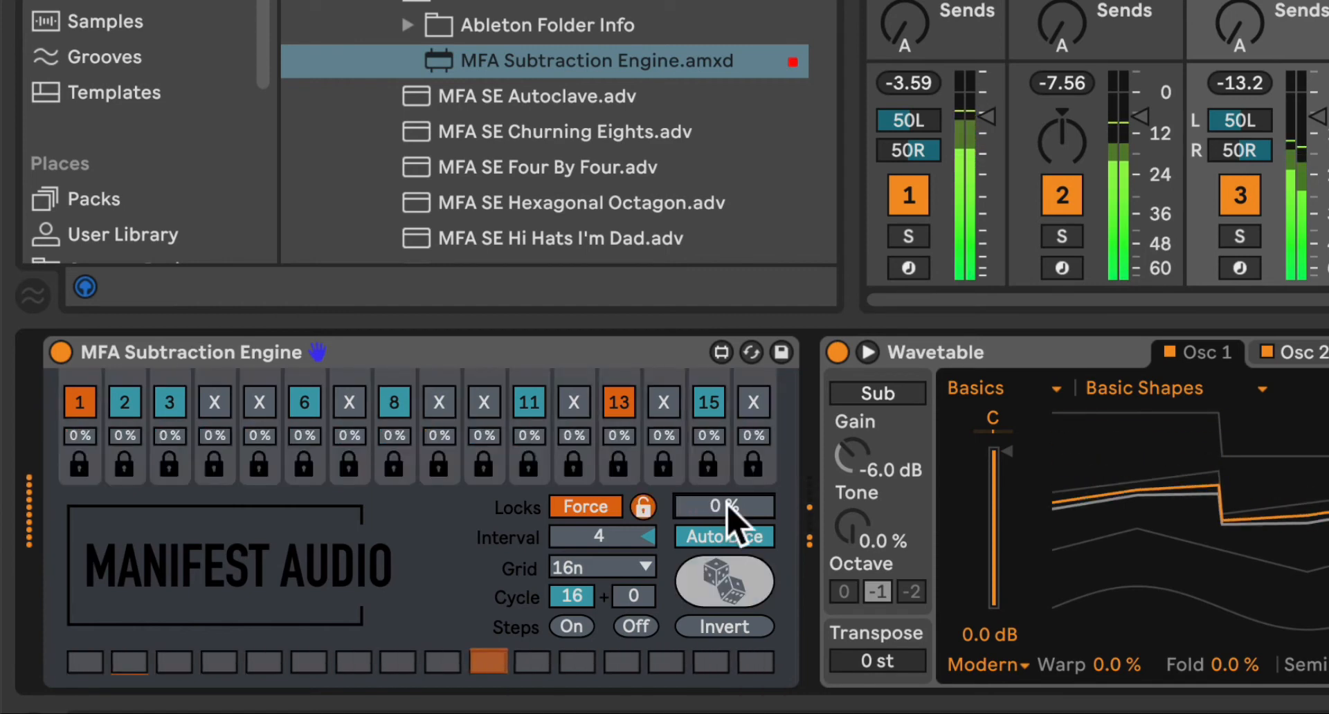
click(592, 512)
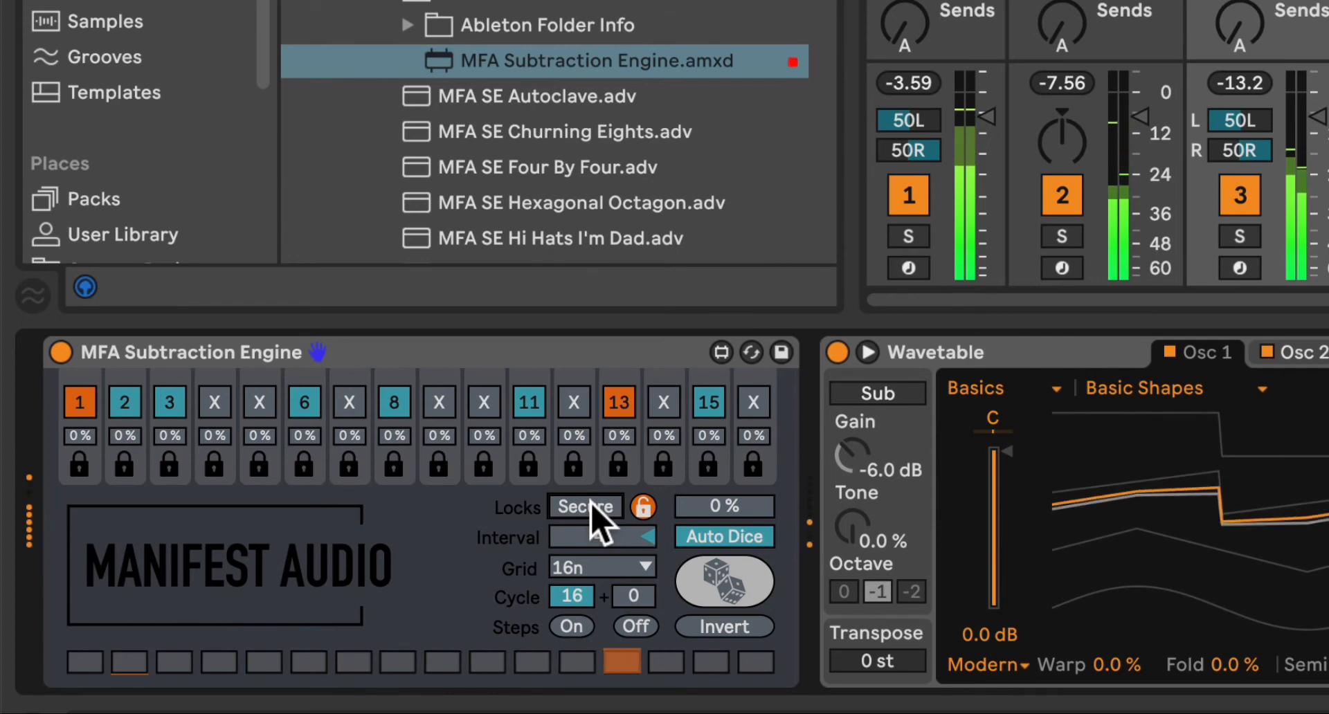
Release all the synth's step locks and set the overall probability to 83%.
click(643, 508)
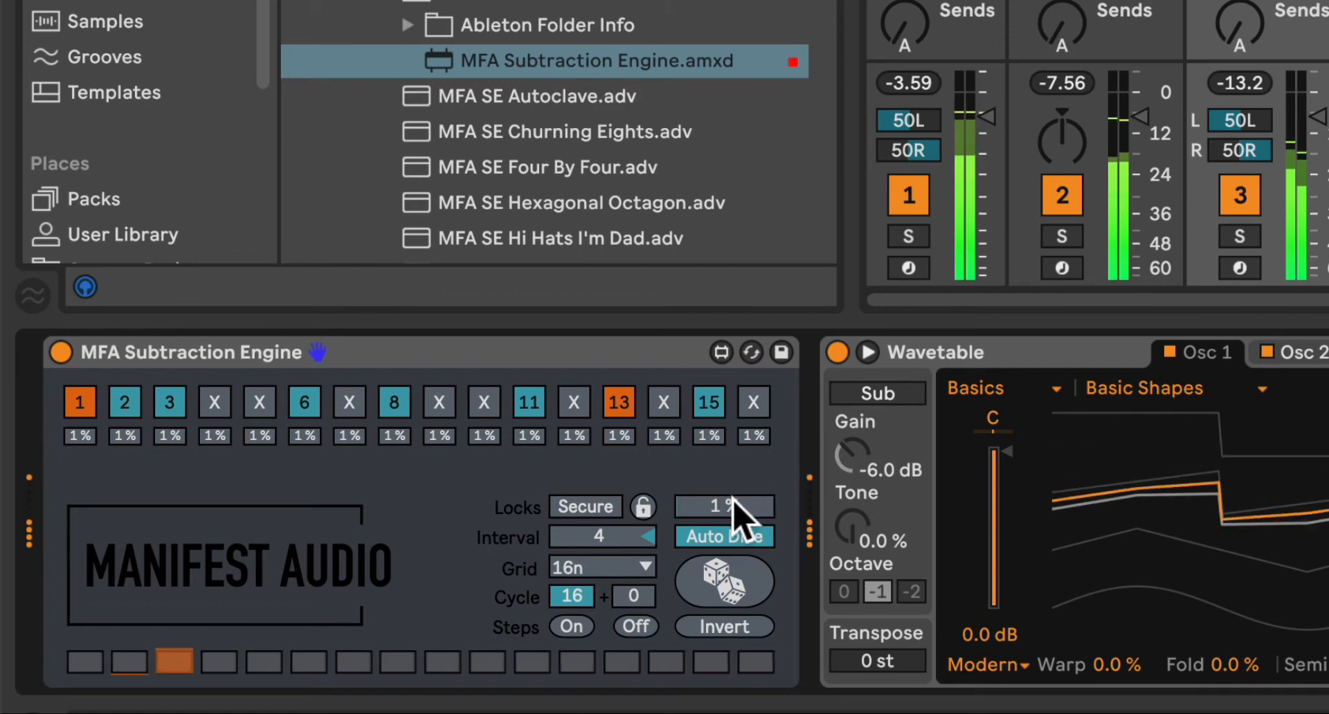
click(733, 504)
drag(734, 505, 733, 448)
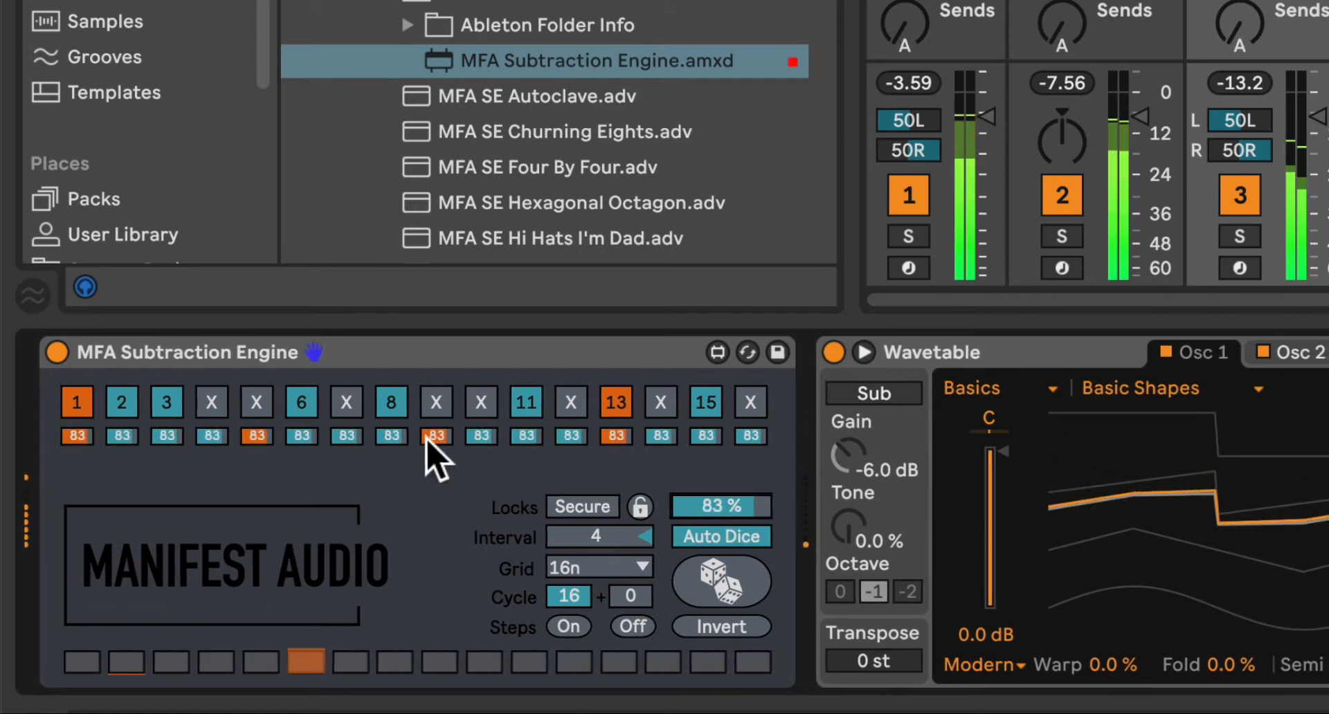
Set step 9's probability to 53% and step 3's to 62%, and lock steps 1, 7 and 11 at 0%.
drag(438, 437, 438, 457)
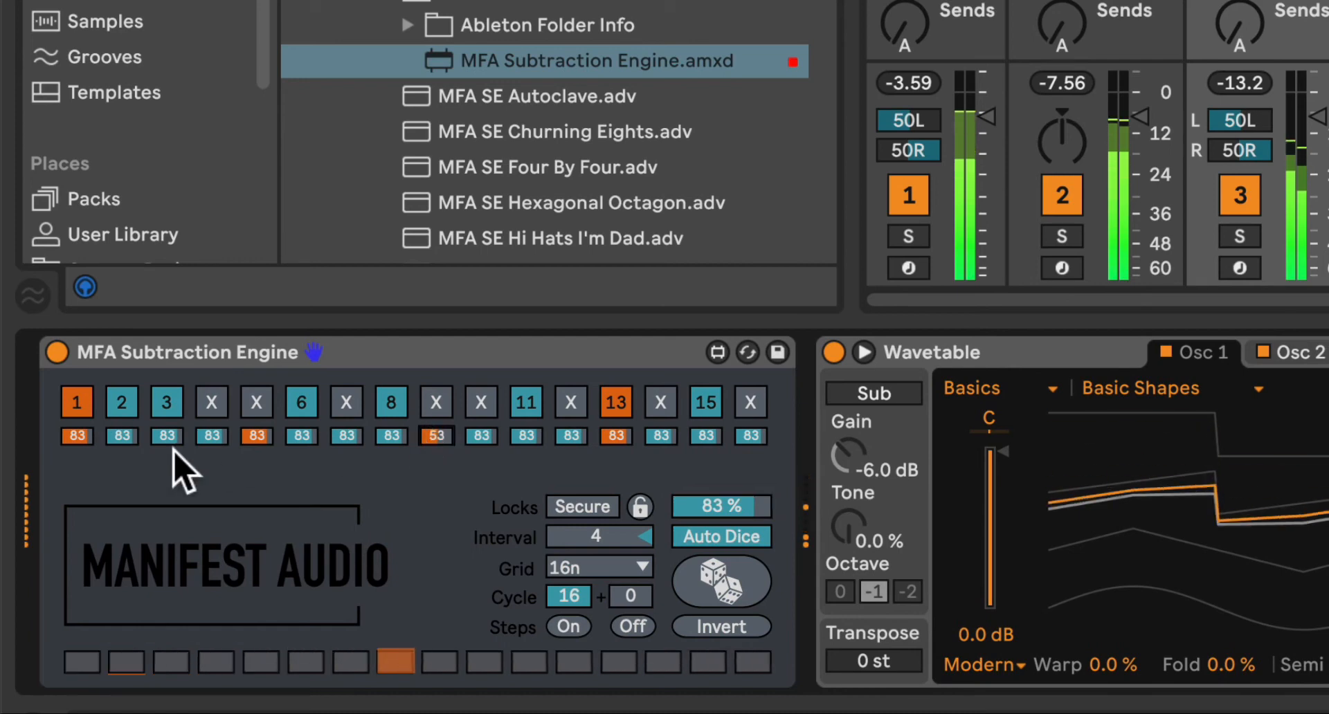
drag(162, 437, 162, 451)
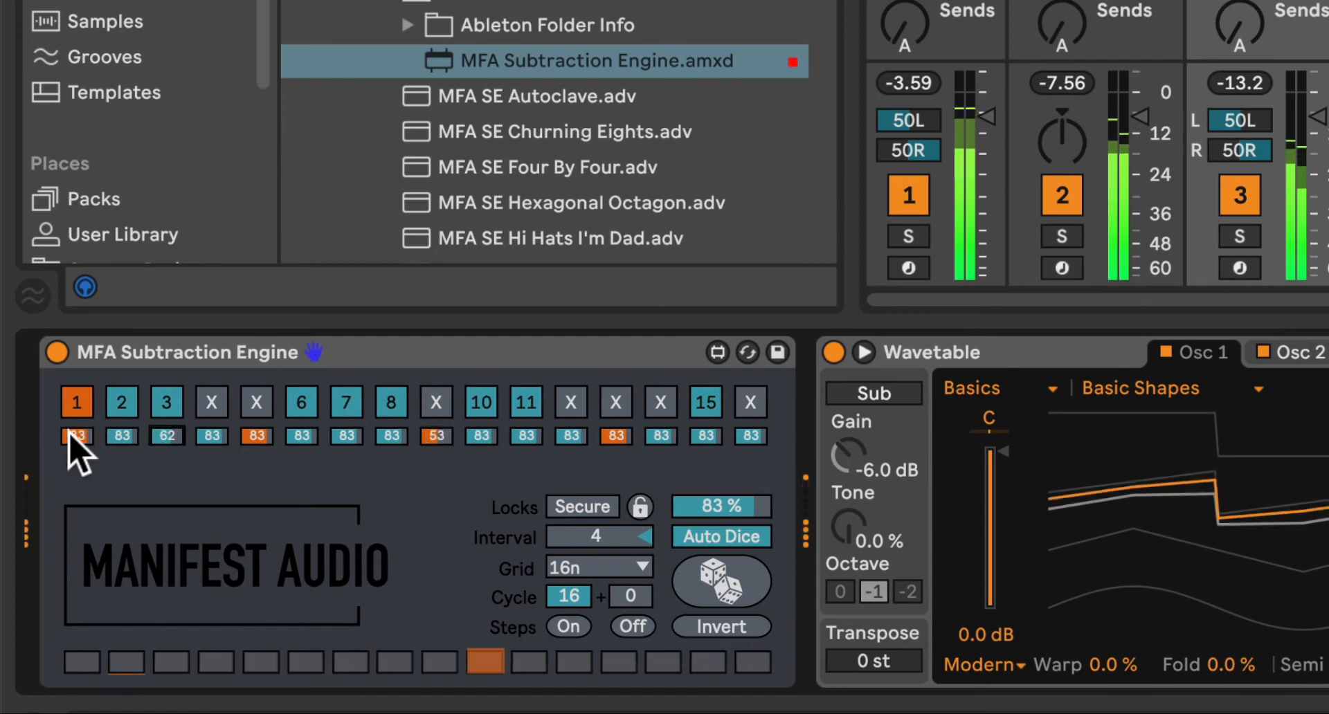
drag(72, 436, 72, 485)
drag(346, 436, 346, 485)
drag(523, 436, 523, 478)
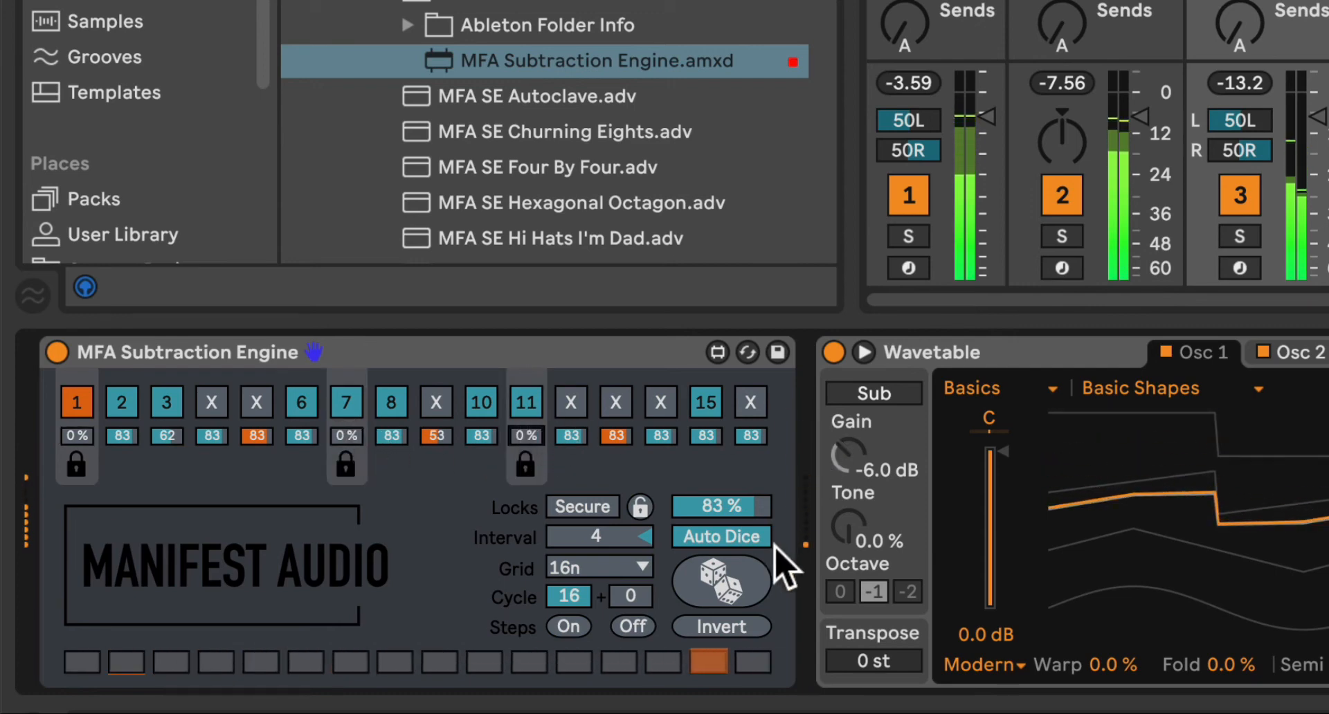
Invert the on/off states of the synth's unlocked steps repeatedly.
click(748, 618)
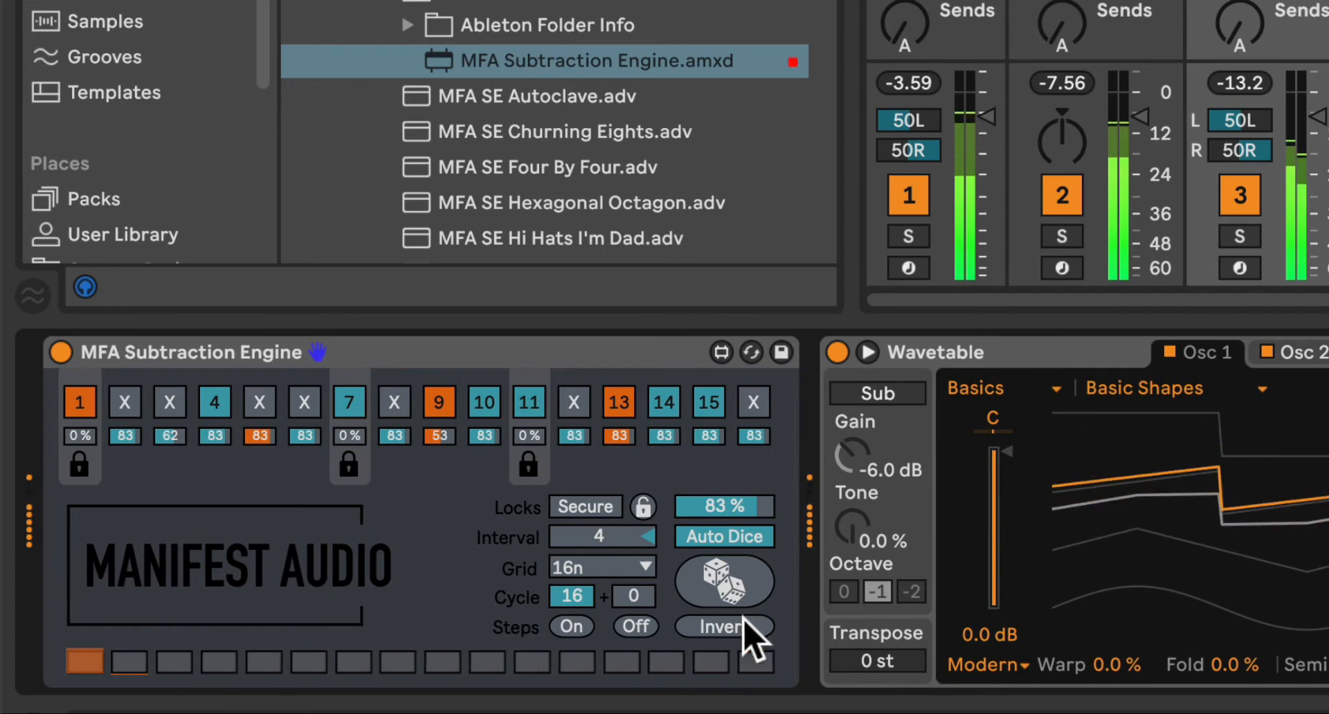
click(748, 618)
click(683, 628)
Switch all the synth's unlocked steps off and back on, and set the overall probability to 77%.
click(635, 627)
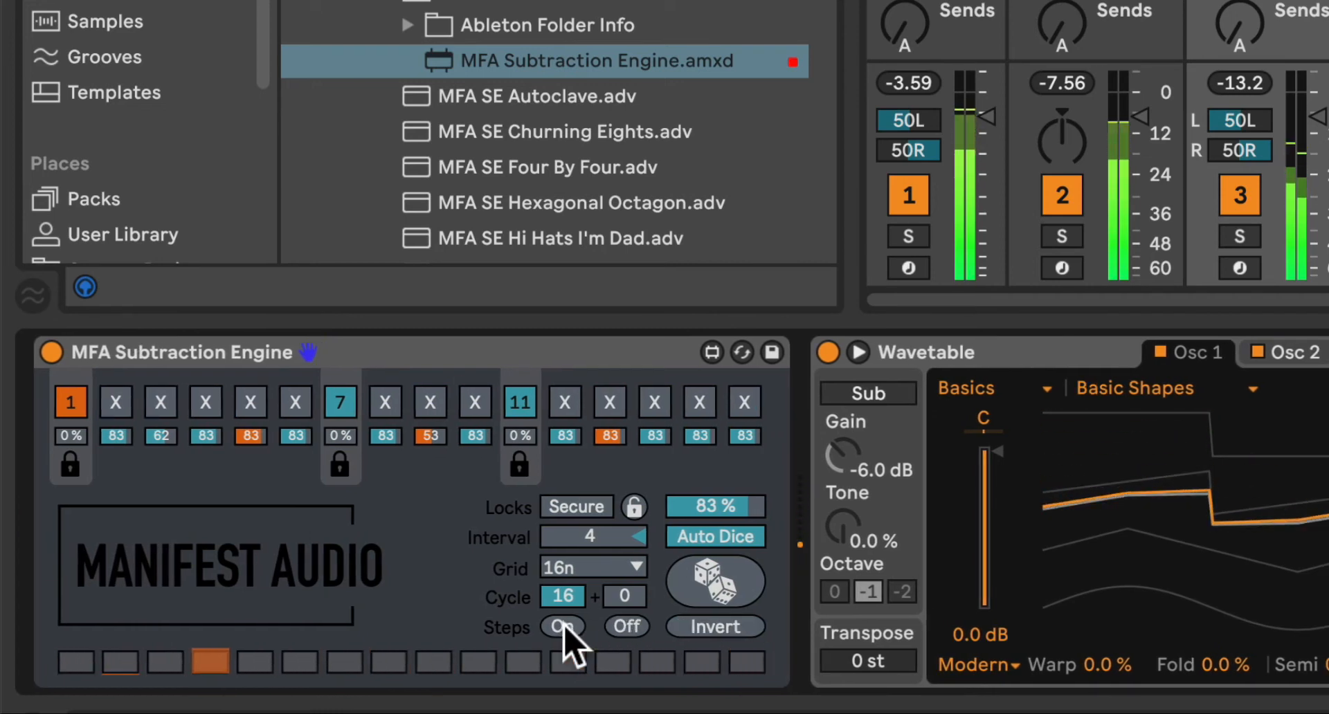
click(563, 625)
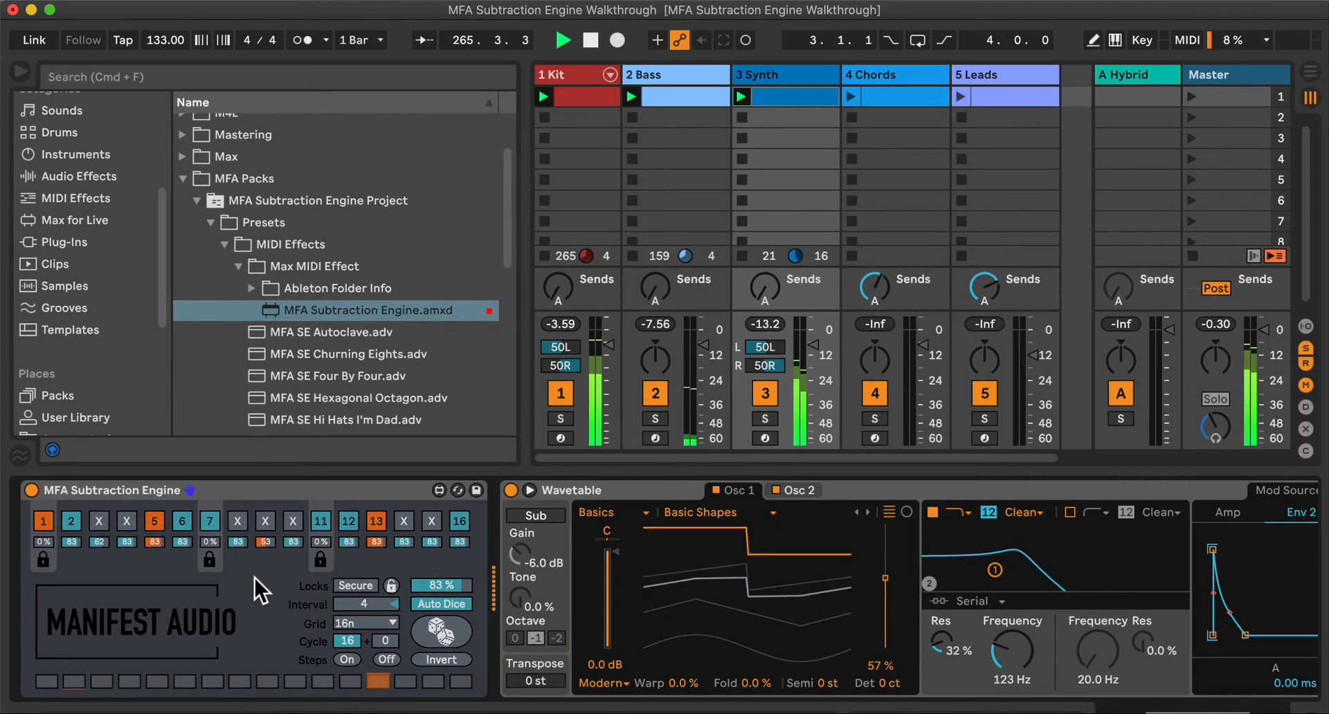
drag(459, 584, 460, 593)
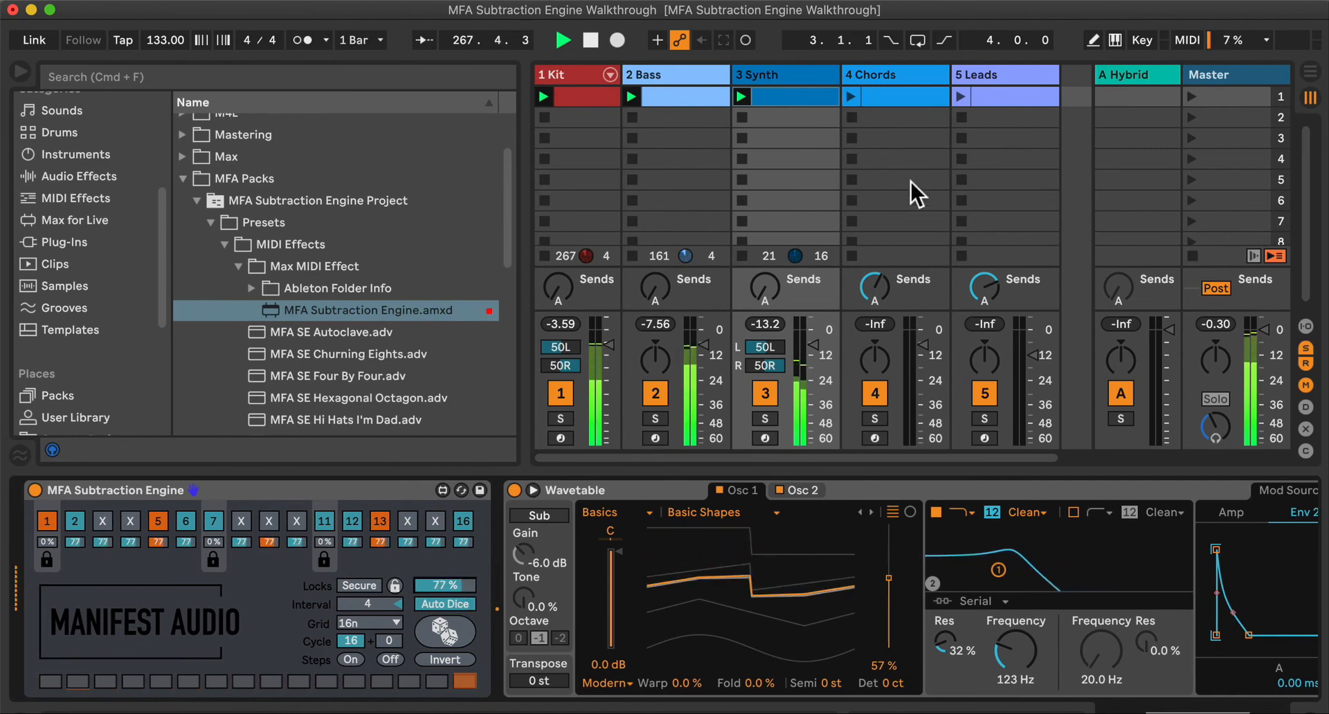
Launch the Chords clip and insert MFA Subtraction Engine before Electric on the Chords track.
click(850, 96)
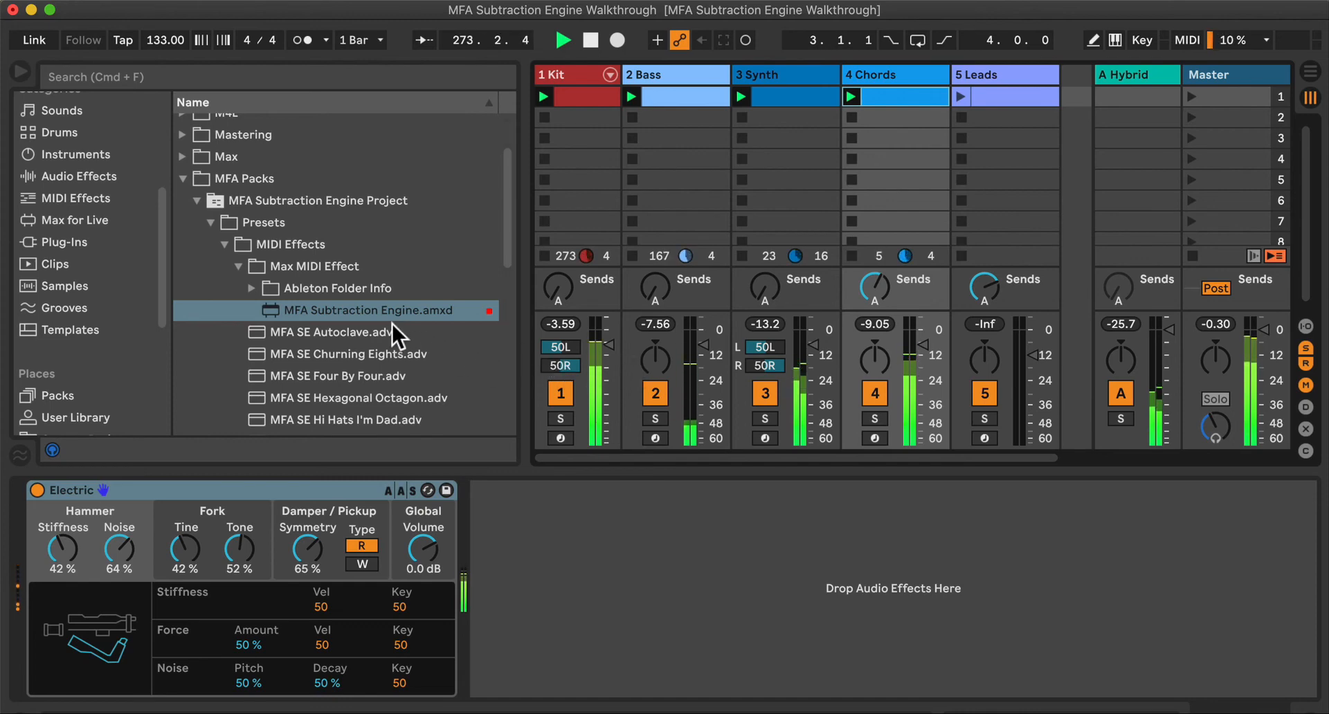
drag(365, 309, 43, 531)
drag(43, 531, 46, 521)
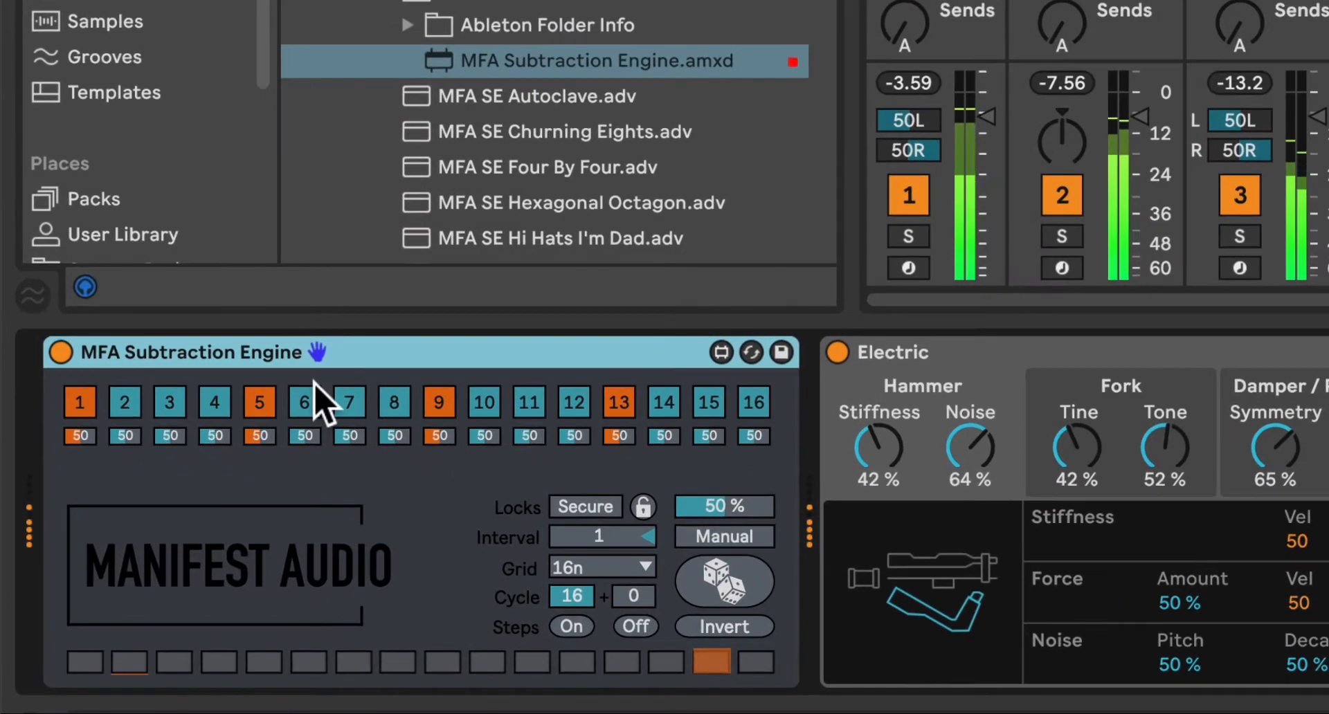
Mute steps 1, 7 and 11 of the chords pattern by hand.
click(78, 402)
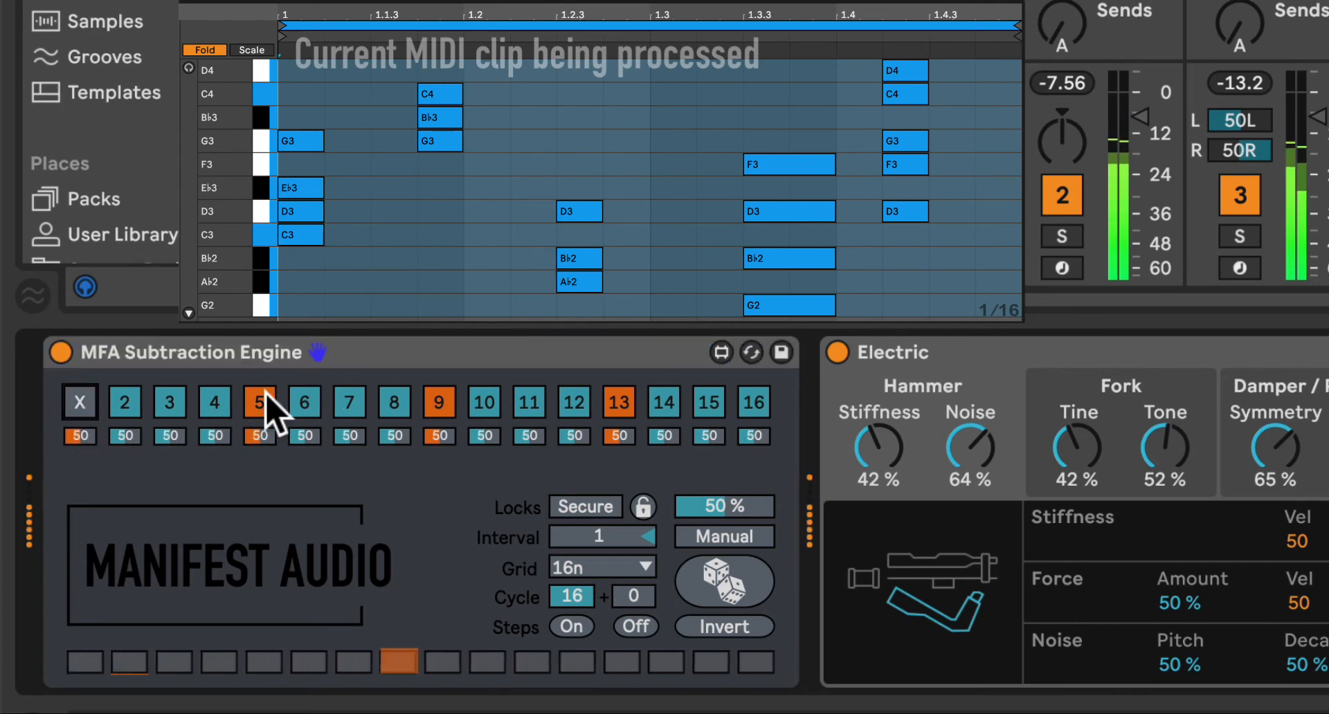
click(348, 408)
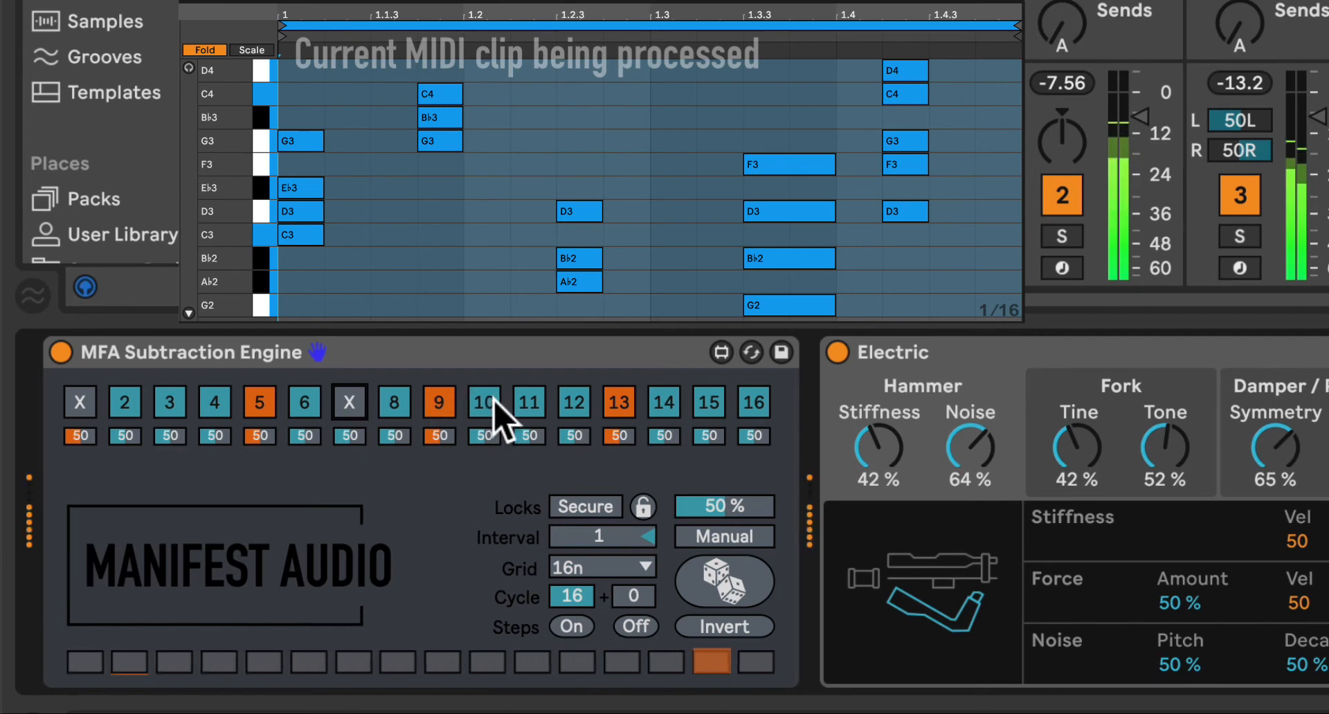
click(528, 405)
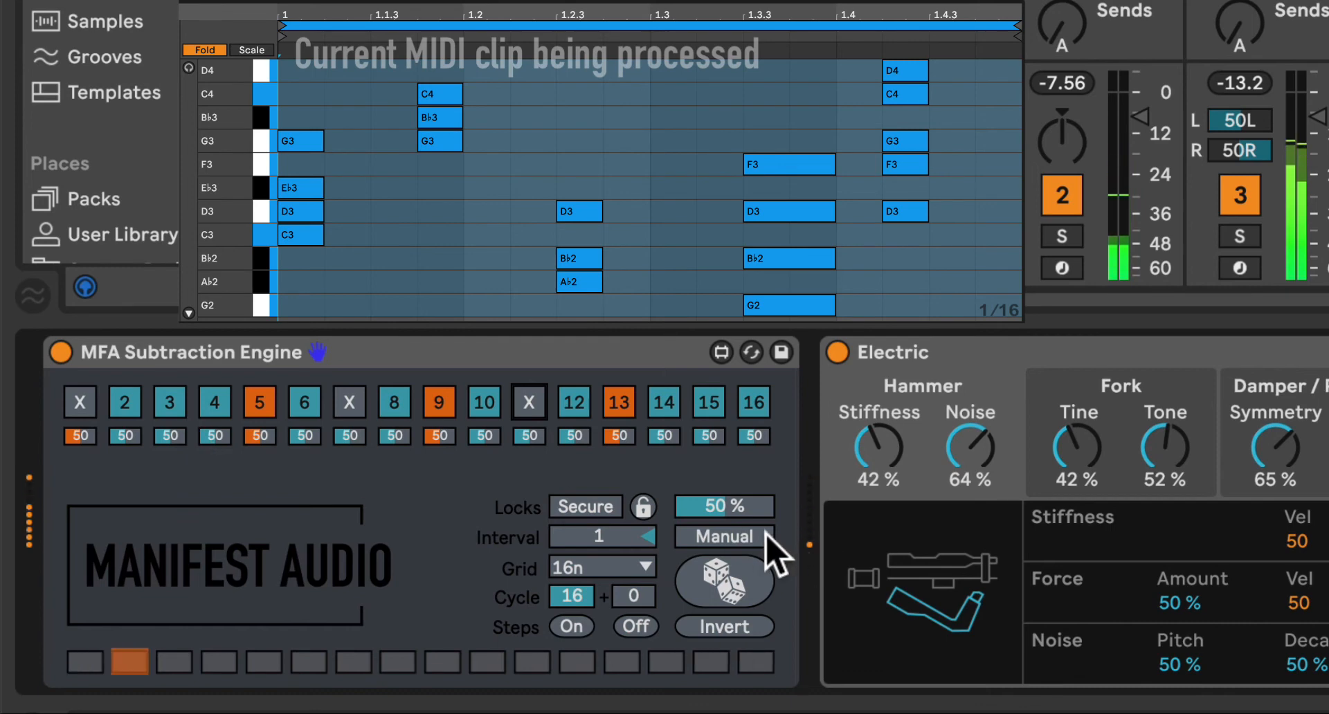
Randomize the chords' step pattern manually four times.
click(731, 584)
click(734, 587)
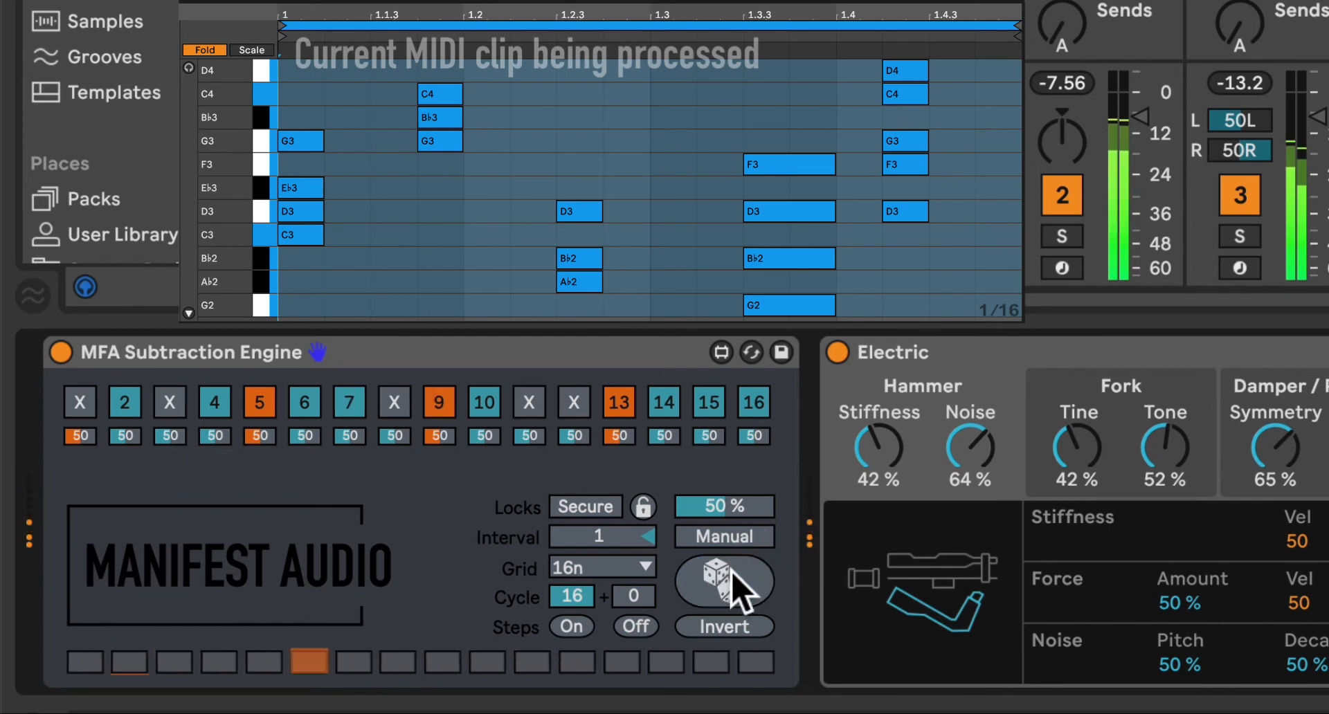
click(733, 573)
click(731, 581)
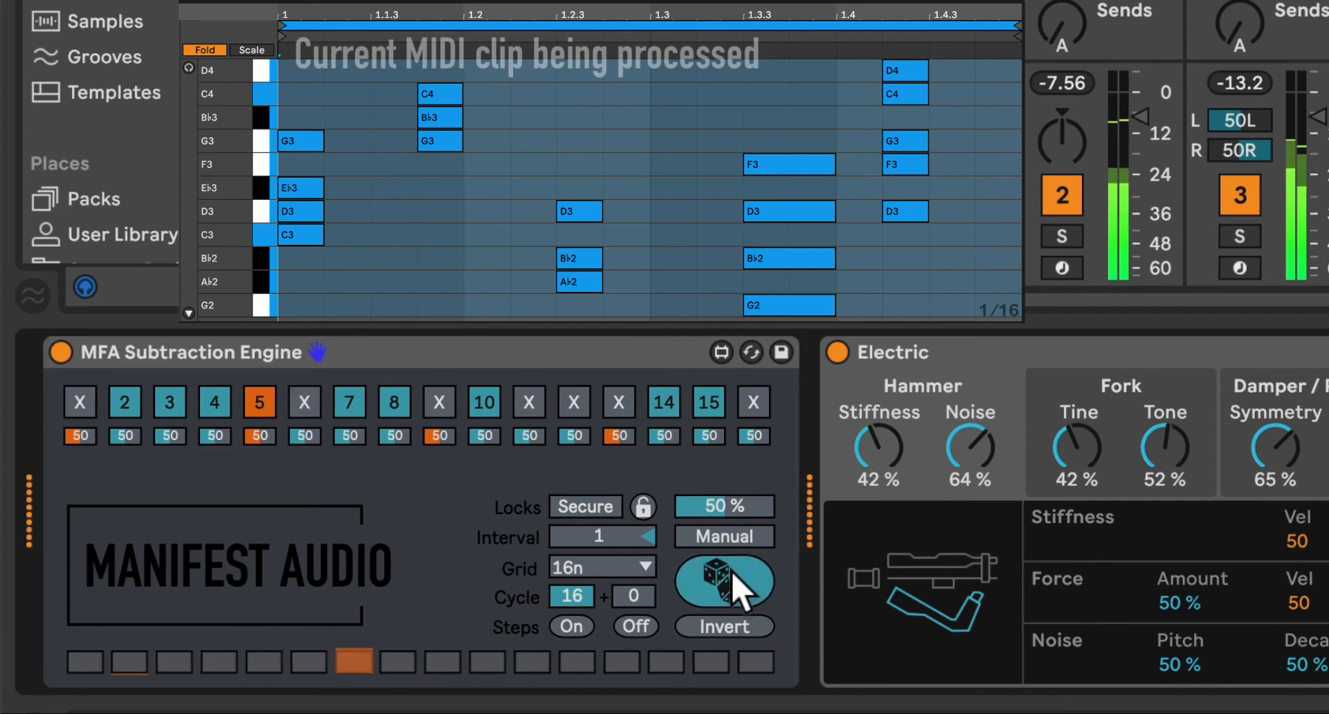
Set the chords' overall probability to 90%, and run Auto Dice for a new pattern before returning to Manual.
drag(753, 501, 758, 485)
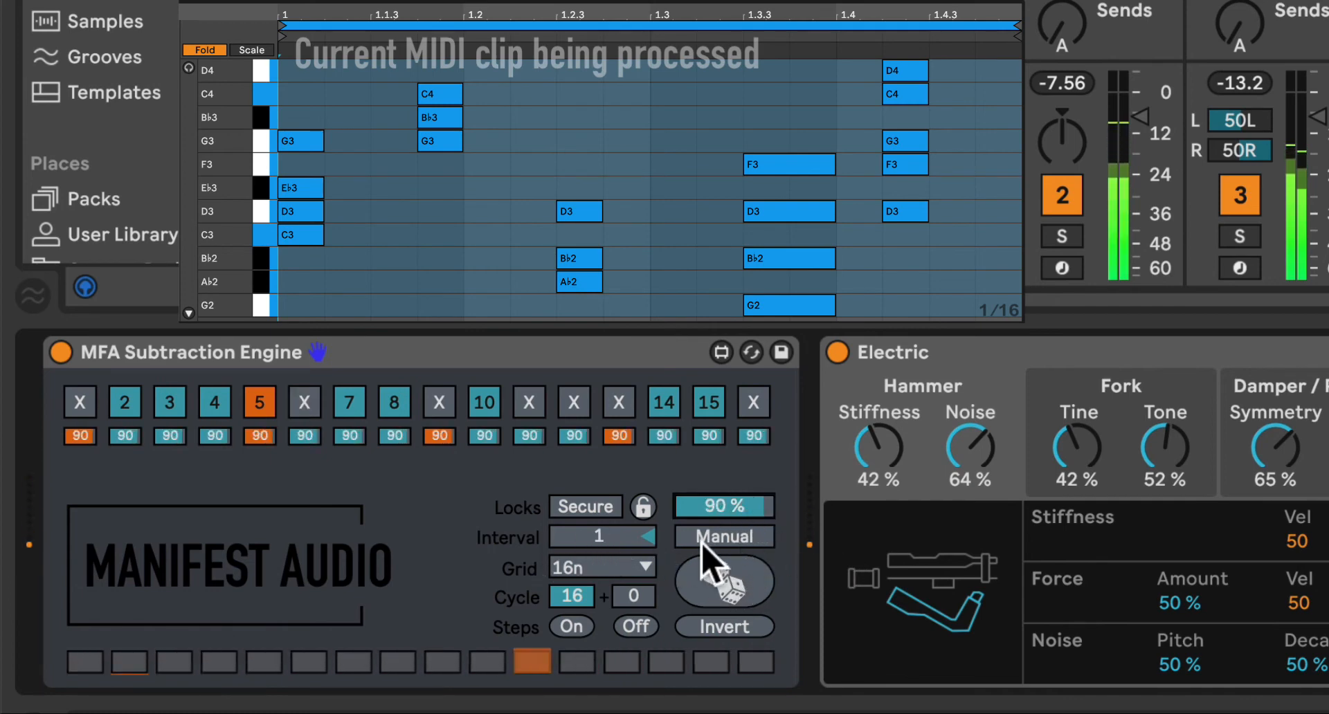
click(723, 539)
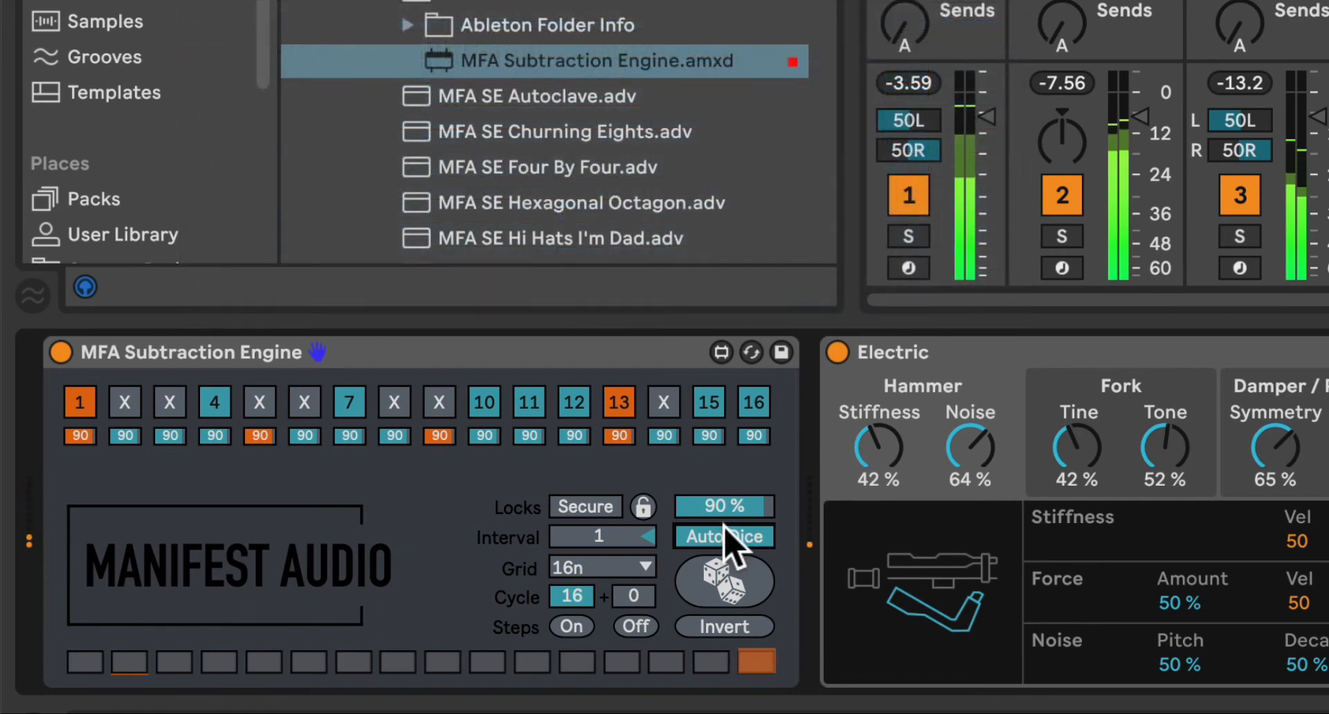
click(730, 538)
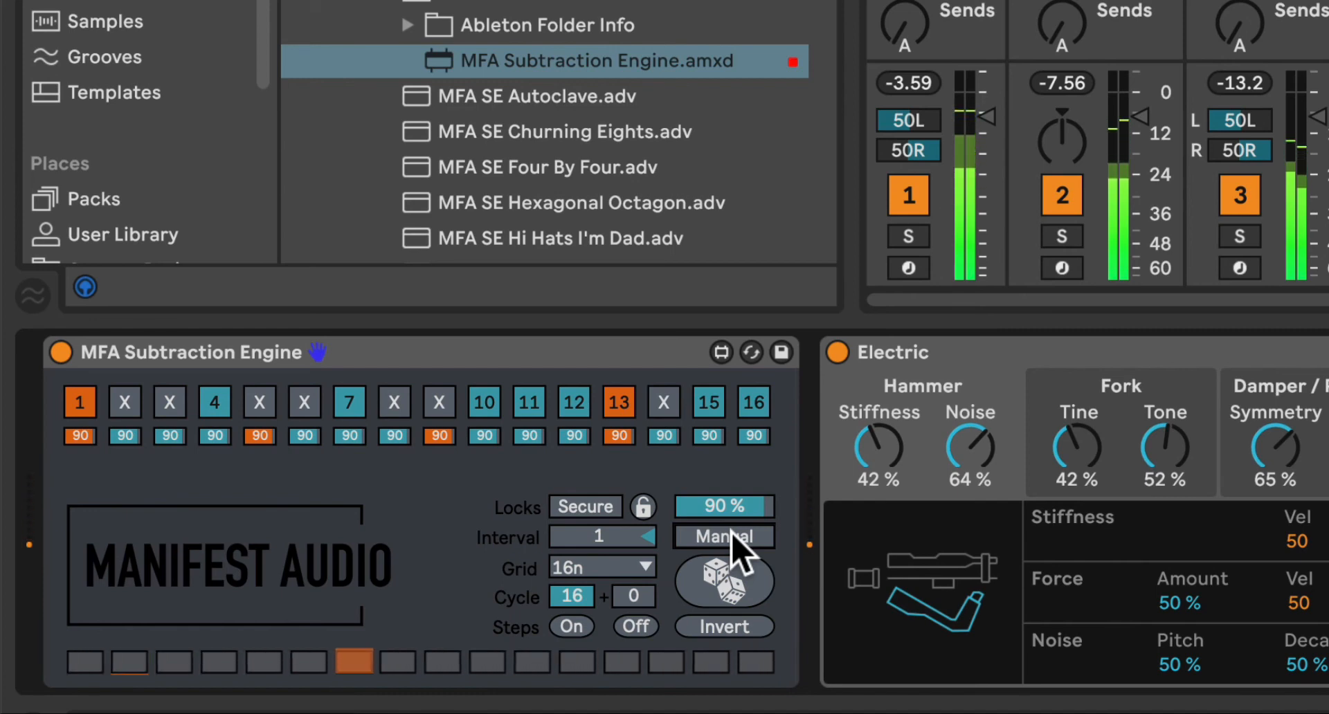
Mute and unmute step 12 and step 11 of the chords pattern to compare the sound.
click(577, 399)
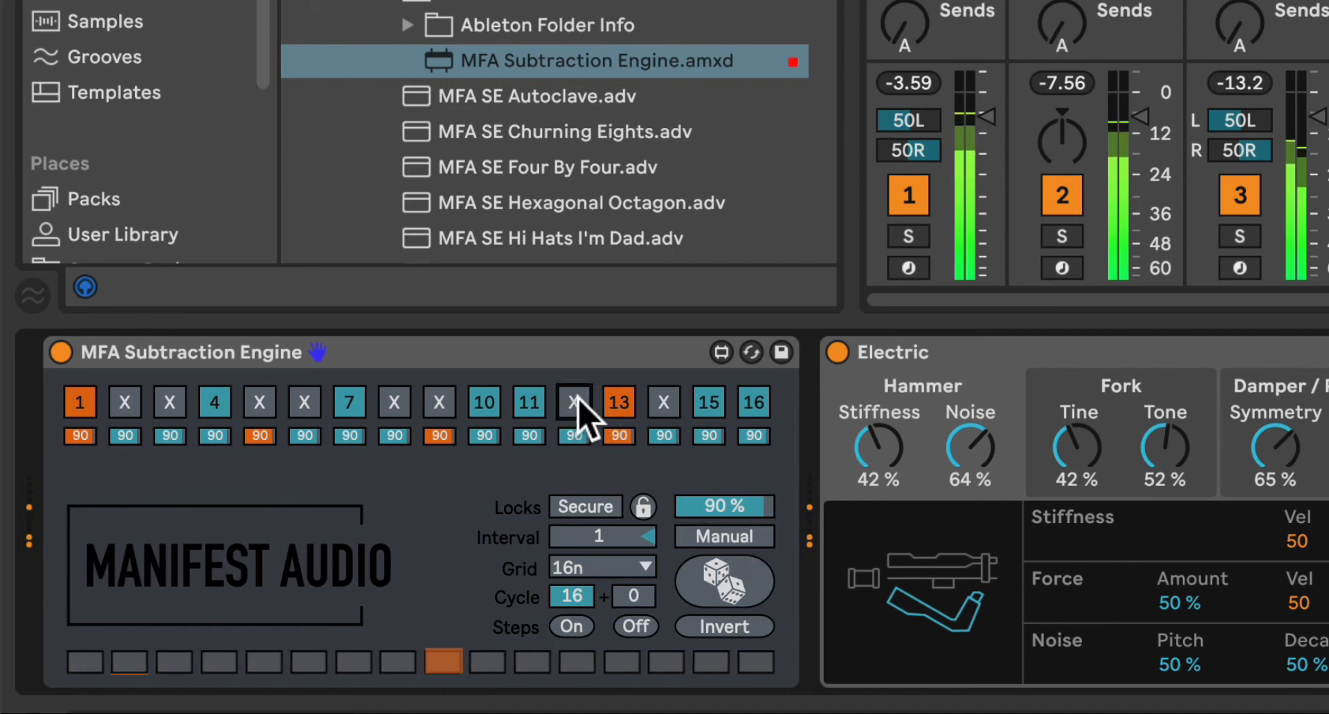
click(576, 400)
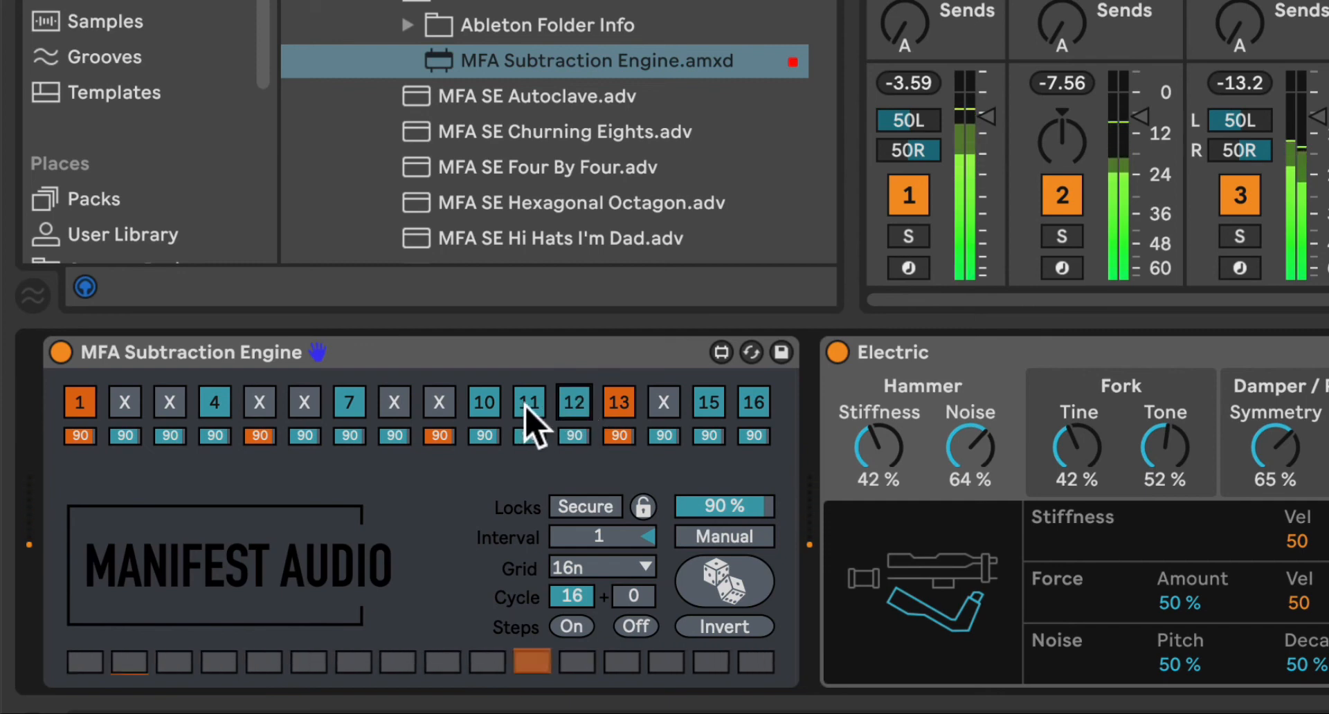
click(530, 402)
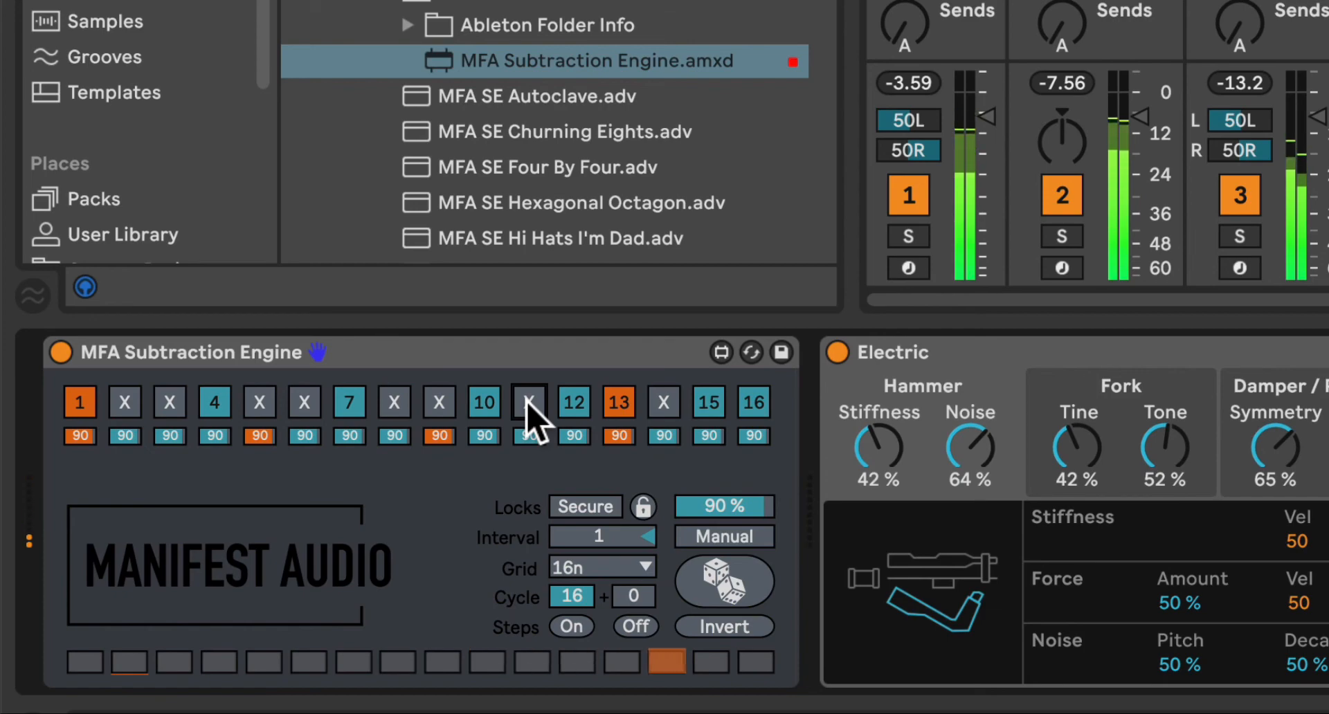
click(529, 402)
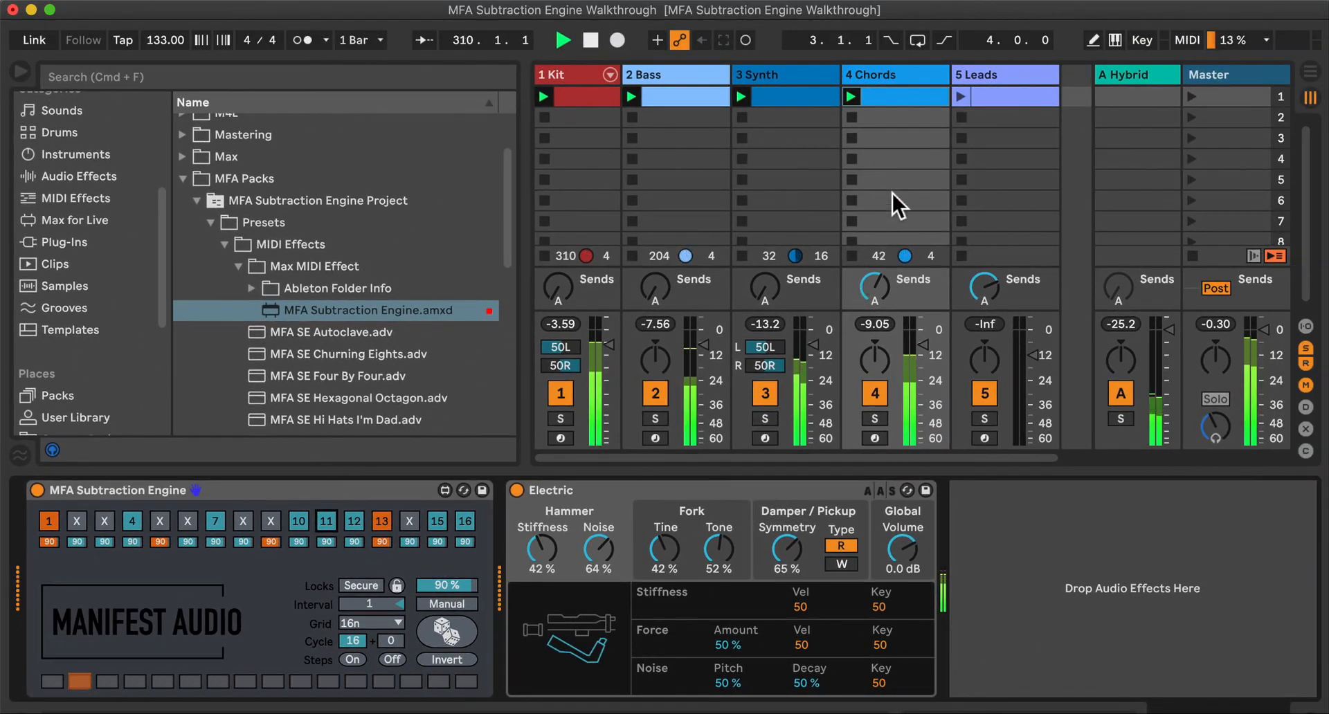
Select the Leads track's clip and launch it.
click(998, 97)
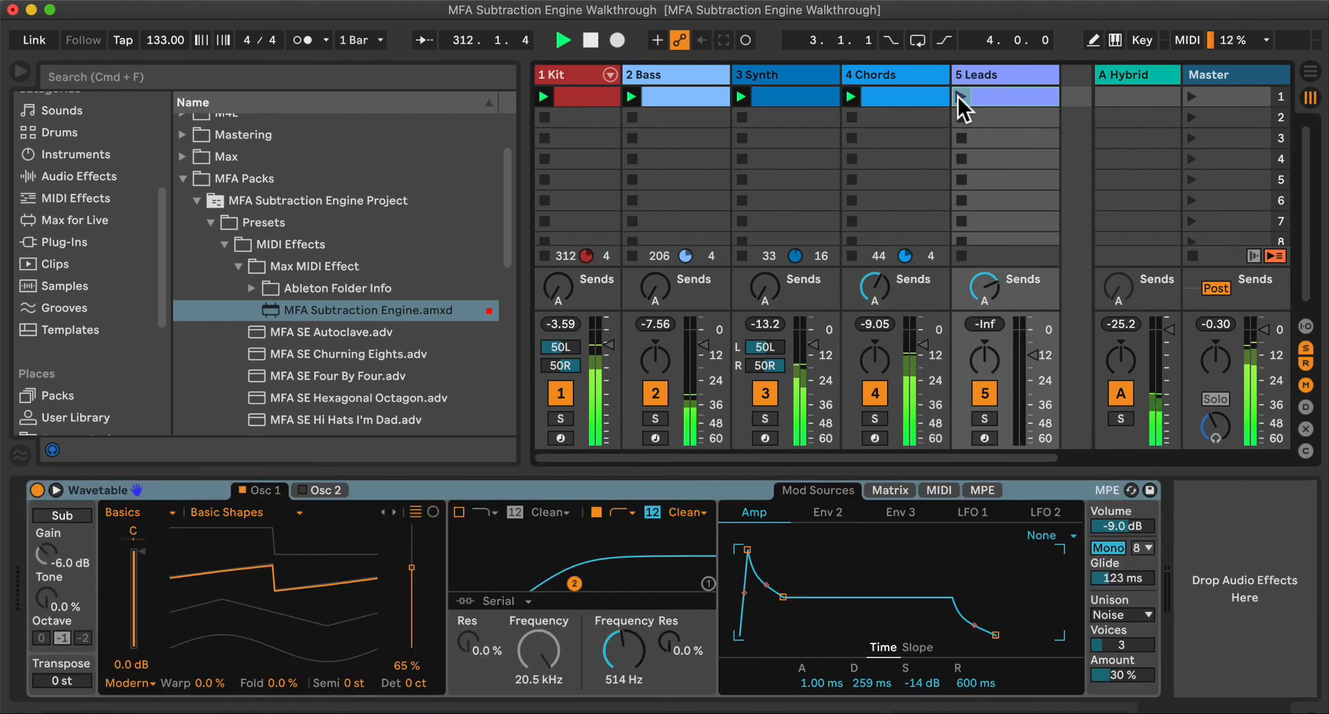
click(960, 97)
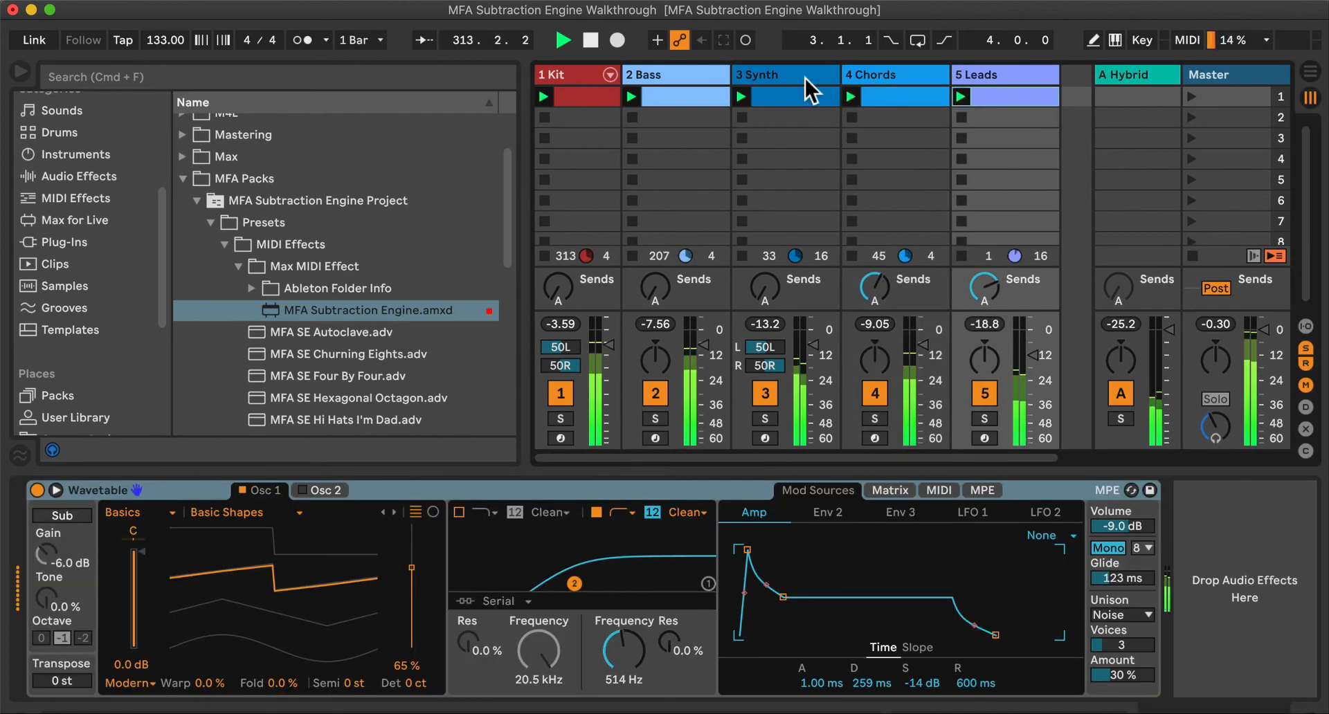
Add the MFA Subtraction Engine device before Wavetable on the Leads track.
mouse_move(356, 313)
mouse_down()
mouse_move(110, 503)
mouse_move(27, 546)
mouse_move(25, 536)
mouse_up()
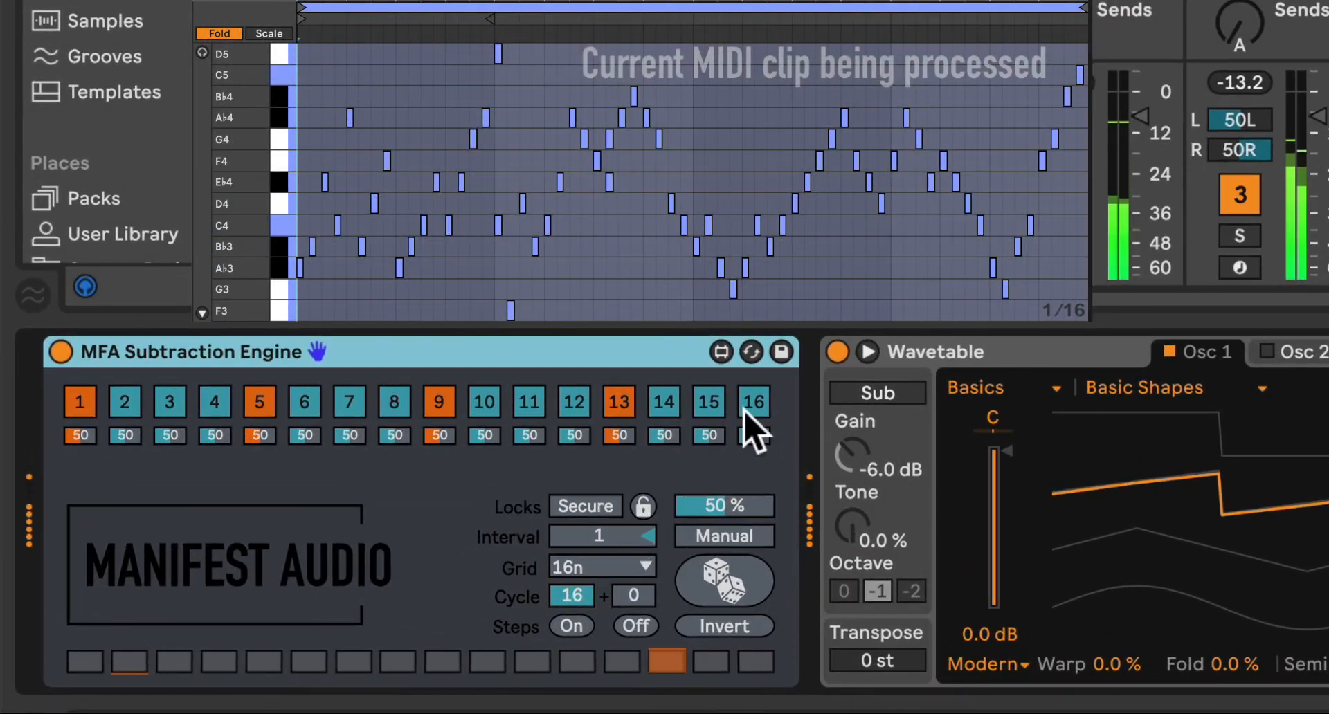
Mute steps 2 through 6 of the Leads pattern and set its cycle length to 6.
click(123, 403)
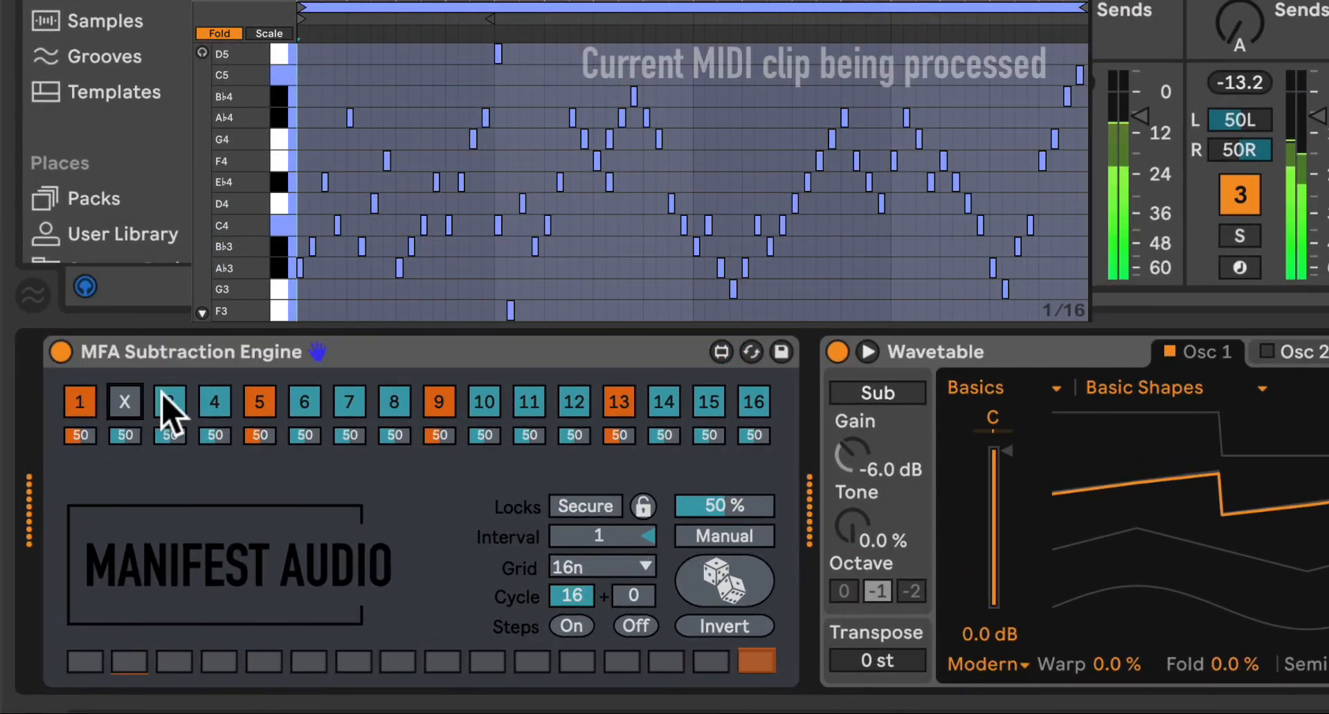
click(169, 408)
click(214, 405)
click(260, 405)
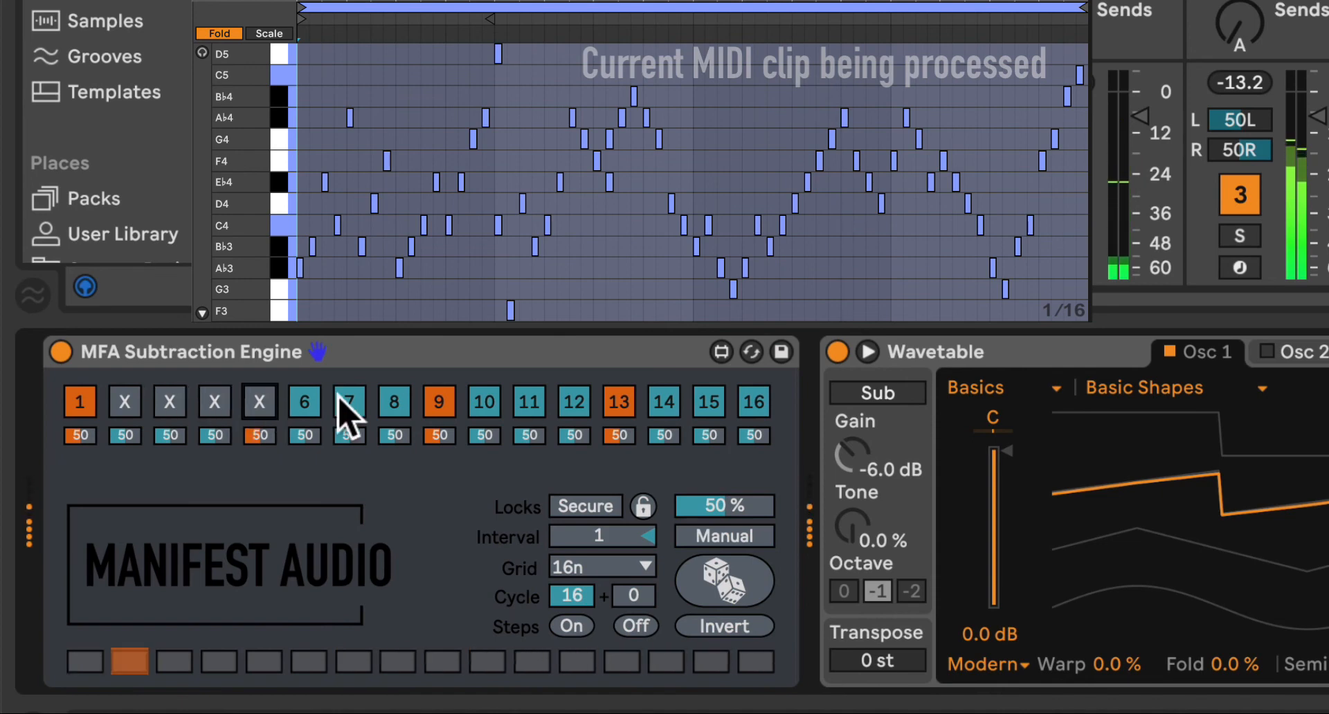
click(304, 405)
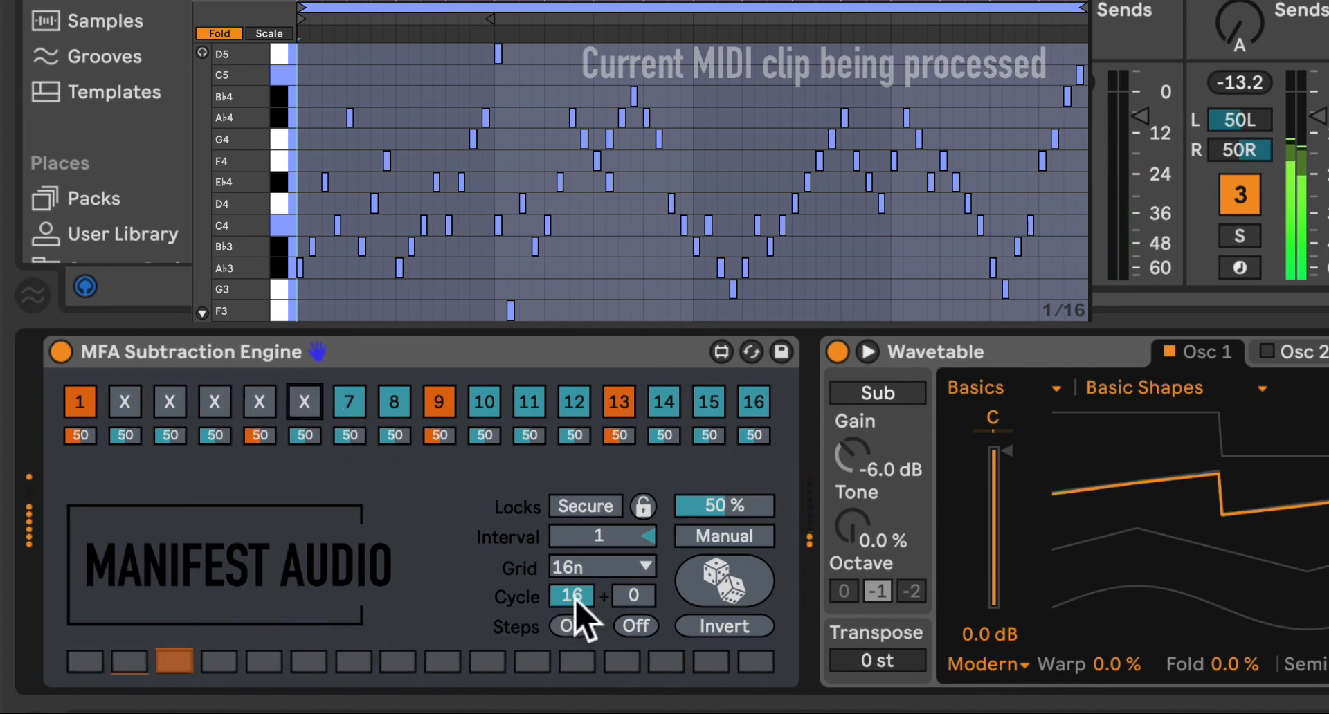
drag(574, 601, 574, 652)
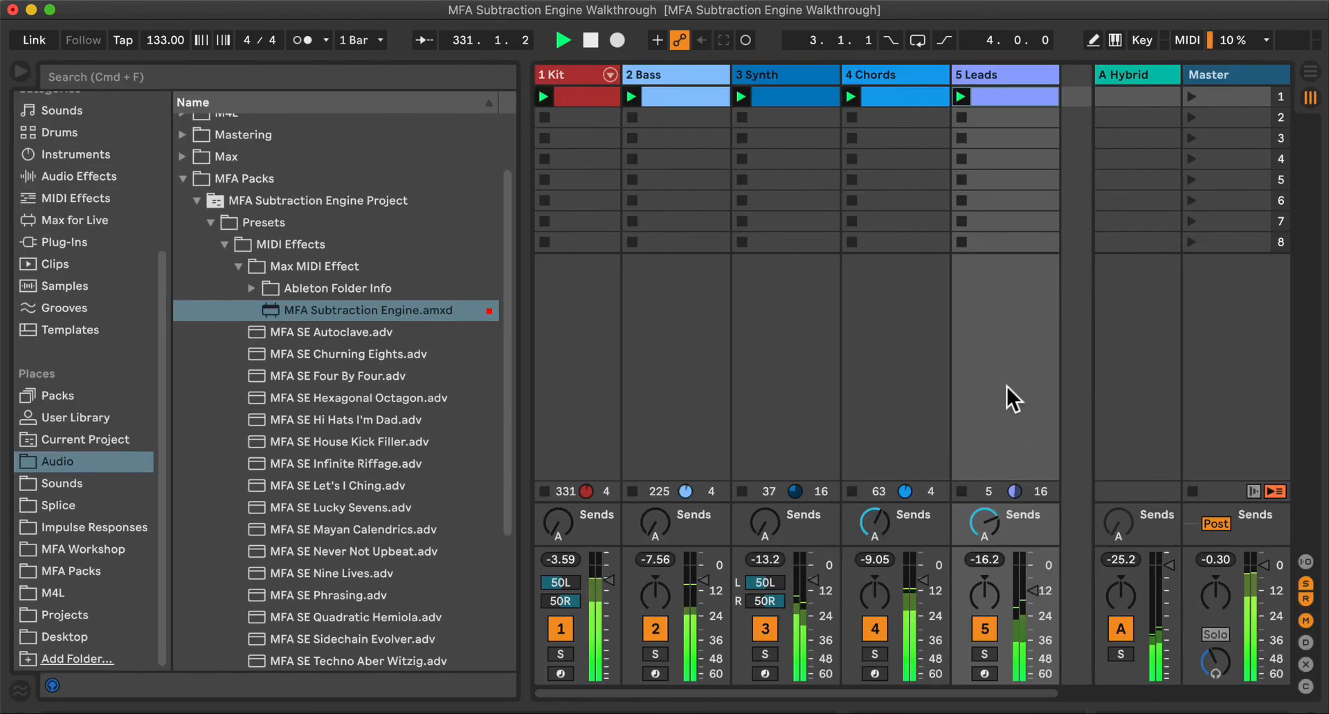
Open the Leads clip to view its notes, and return to the track's device chain.
double_click(1043, 94)
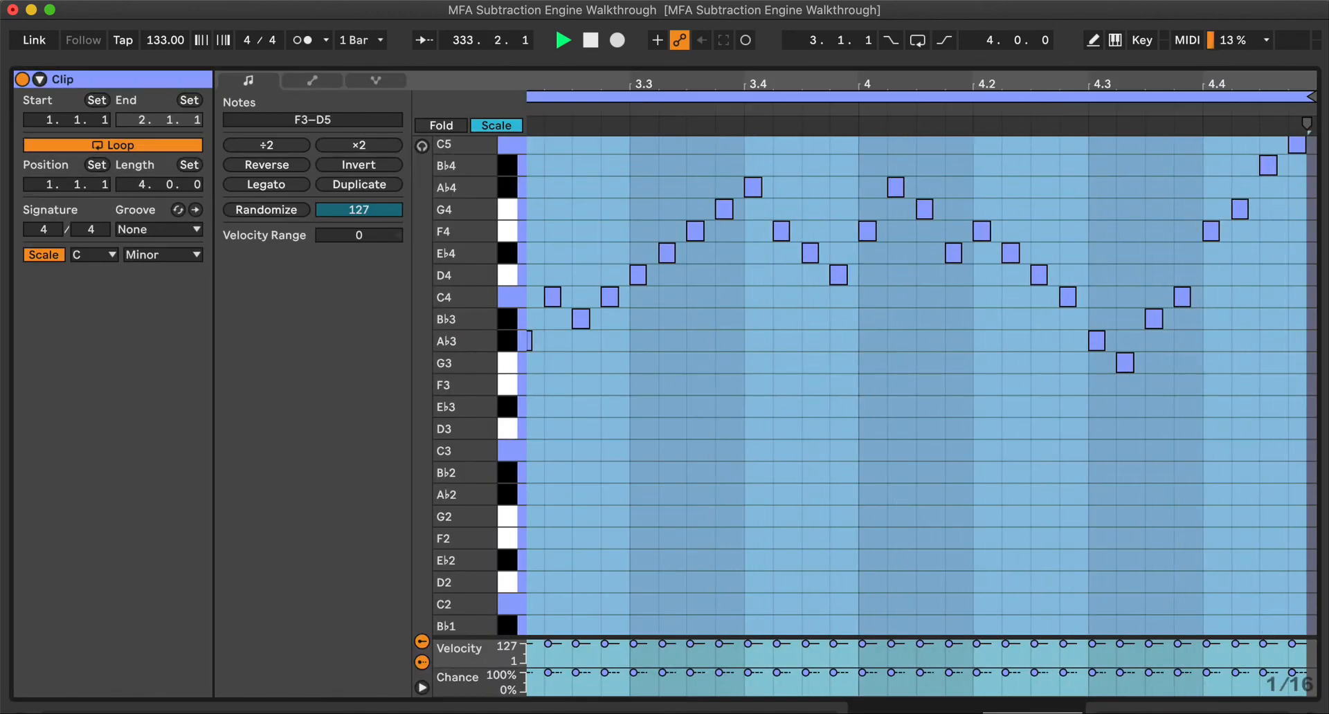
click(1310, 713)
double_click(1003, 81)
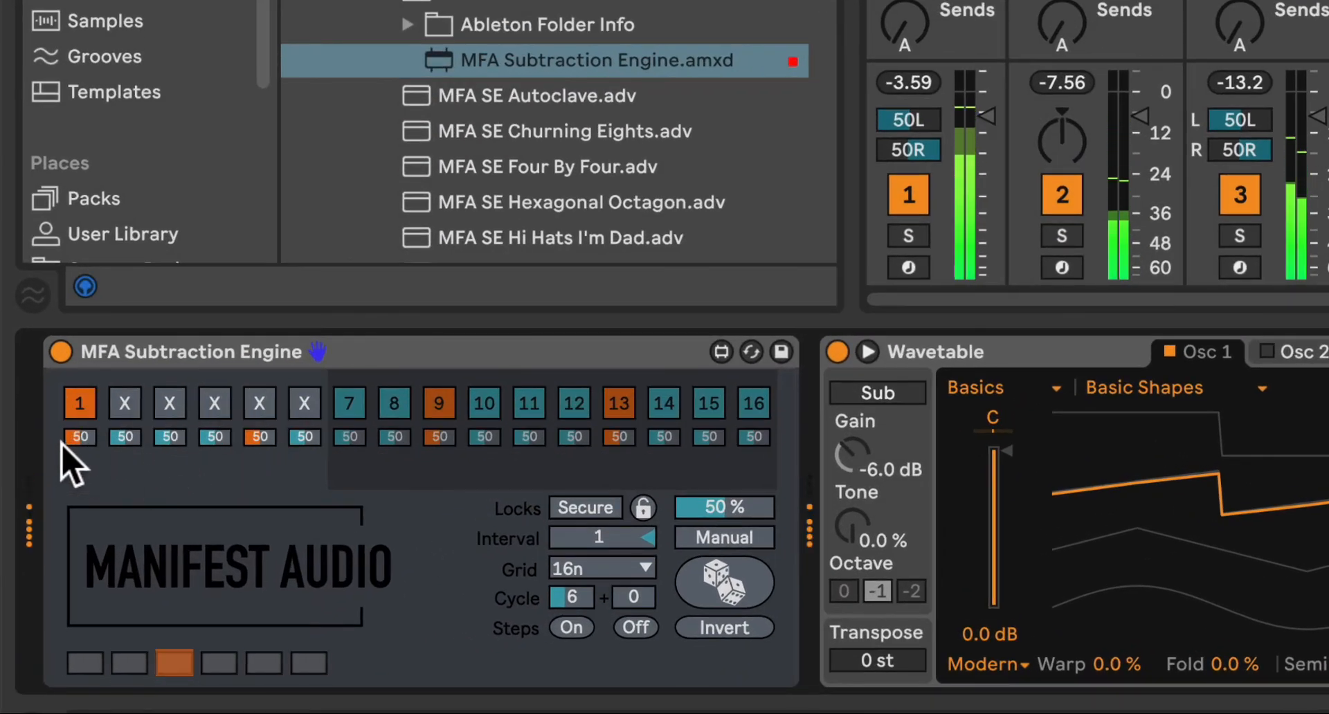
Make step 2 the active Leads step in place of step 1, and switch back to step 1.
click(123, 405)
click(79, 405)
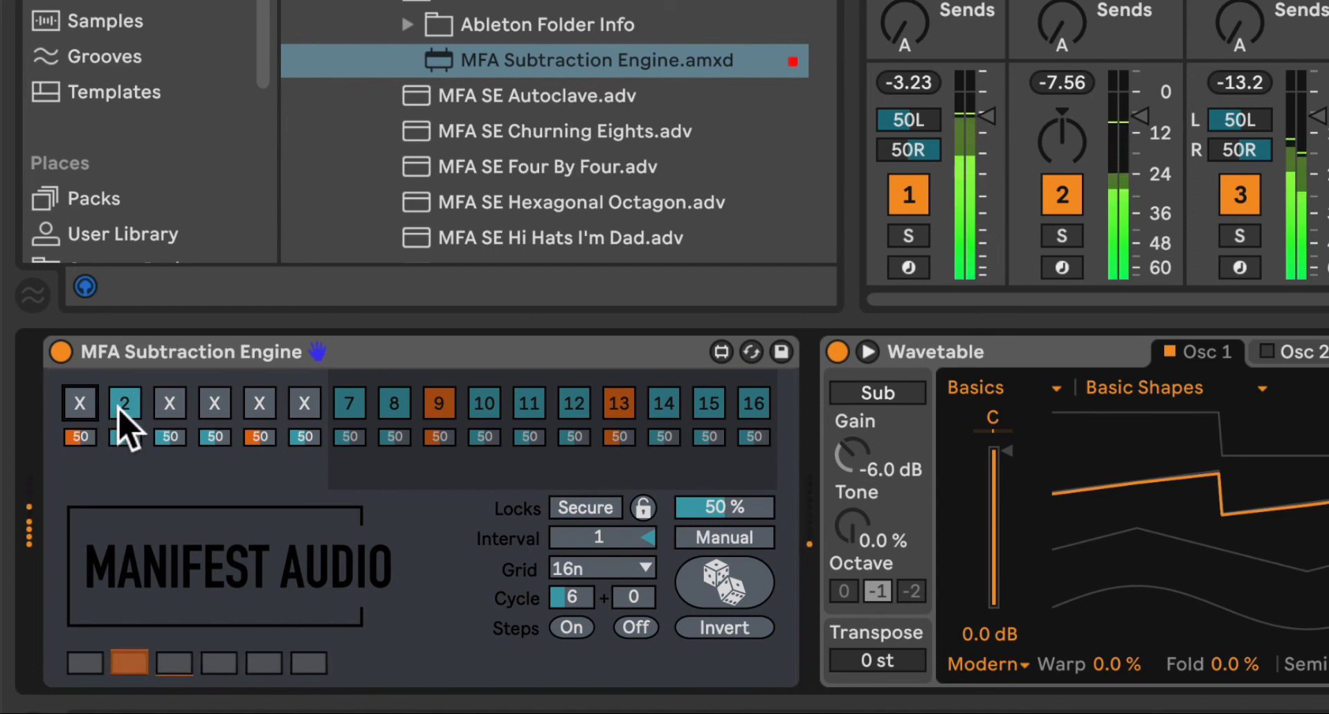
click(83, 403)
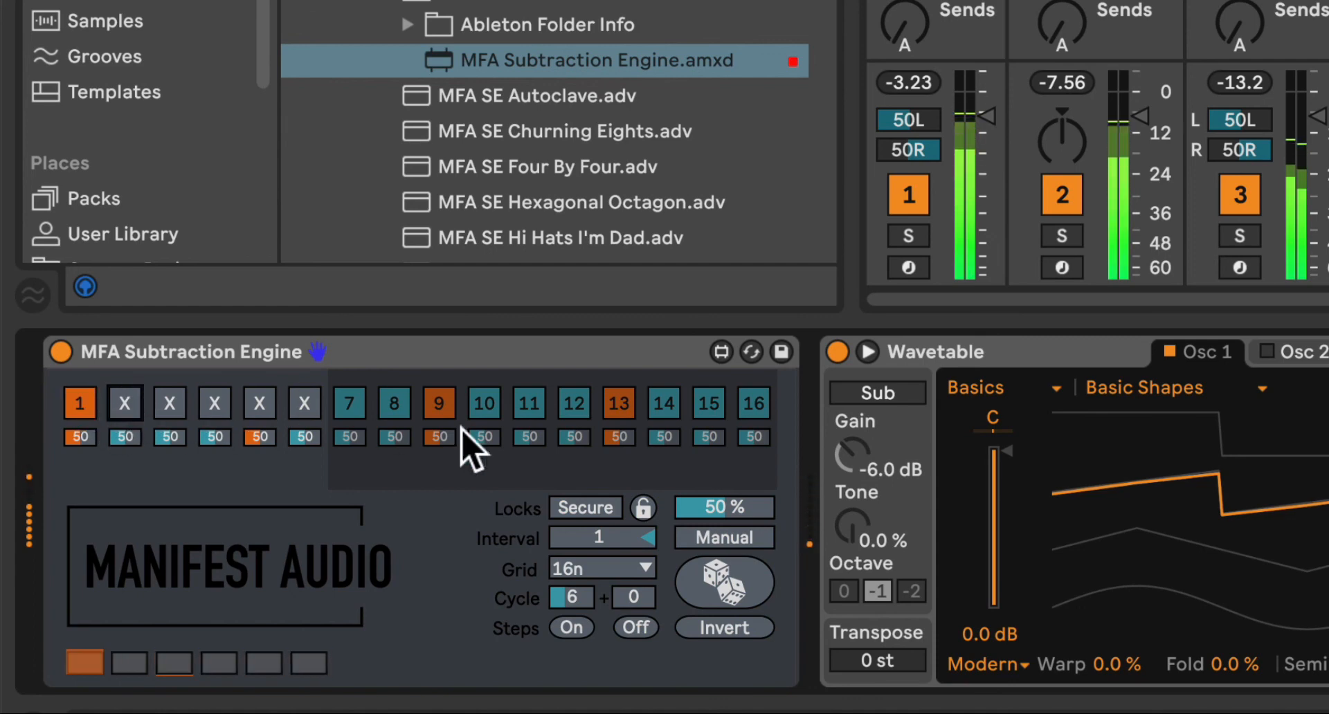
Set the value added to the Leads cycle to 5, and lock step 1 with its probability at 0%.
click(631, 595)
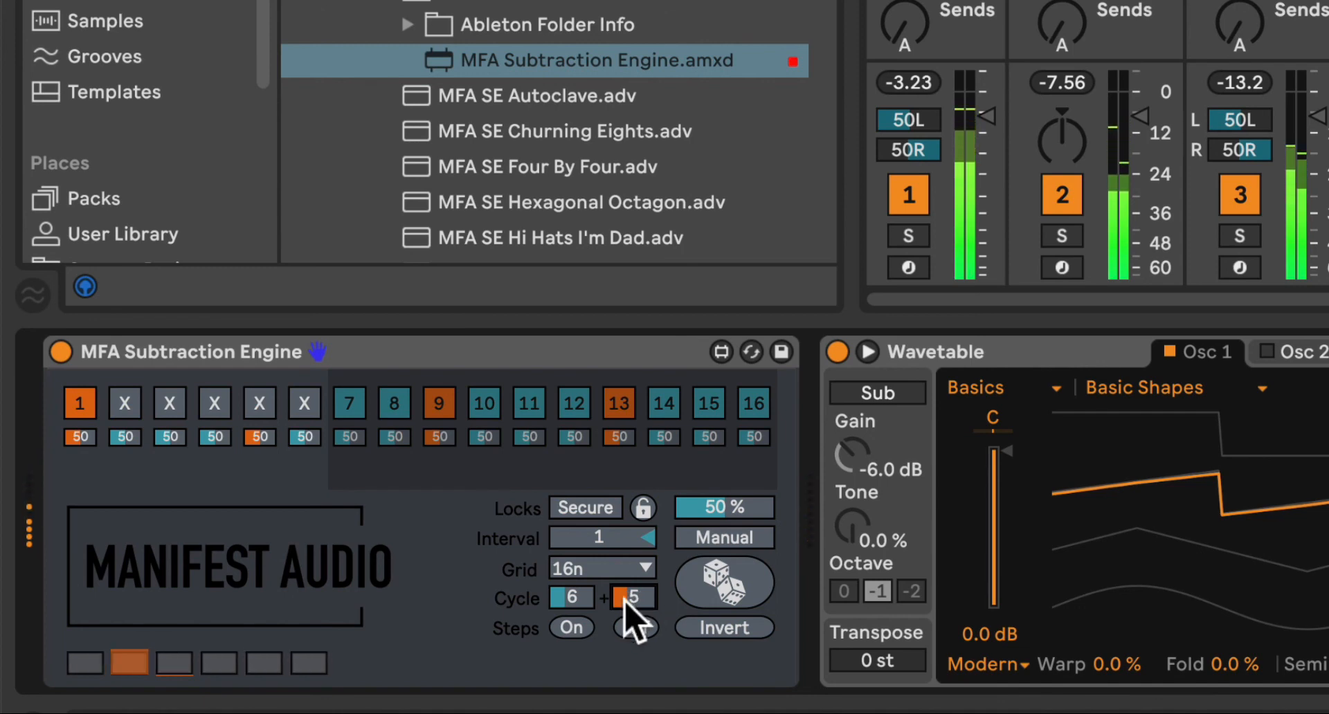
drag(80, 437, 80, 512)
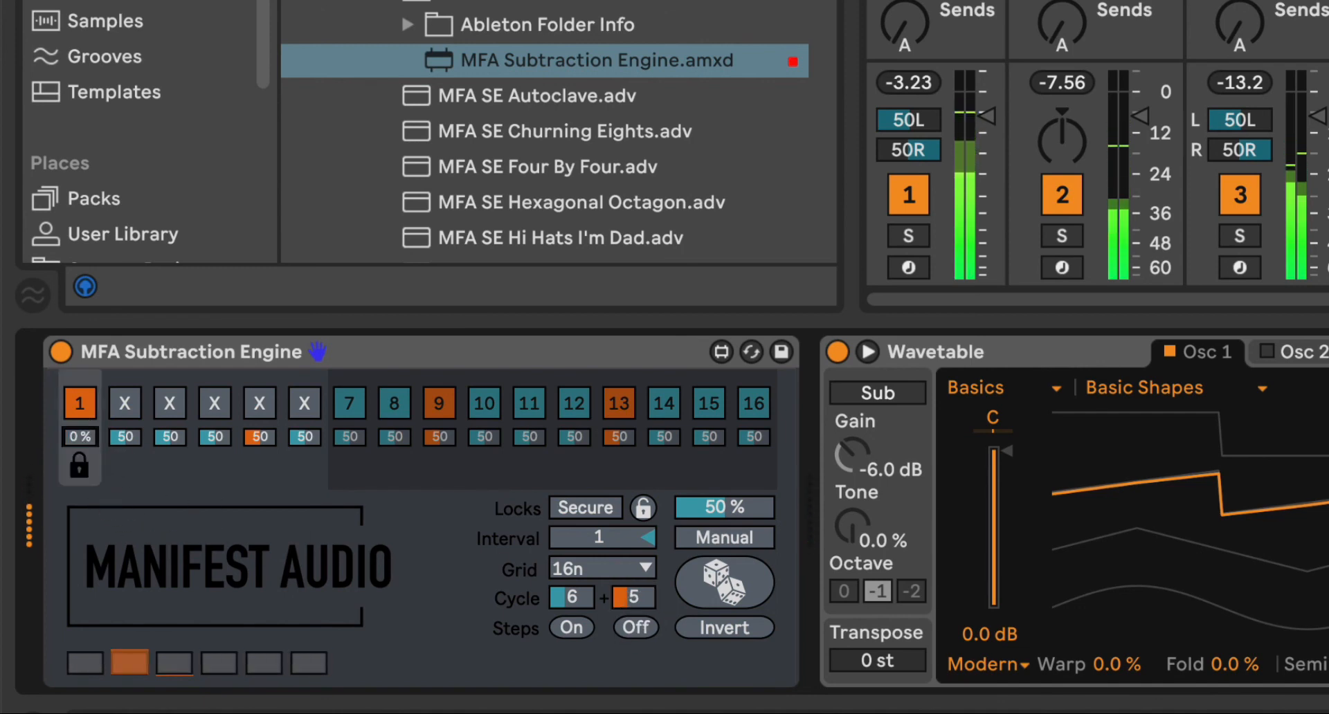
Turn all unlocked Leads steps on and off twice, ending with them off.
click(570, 627)
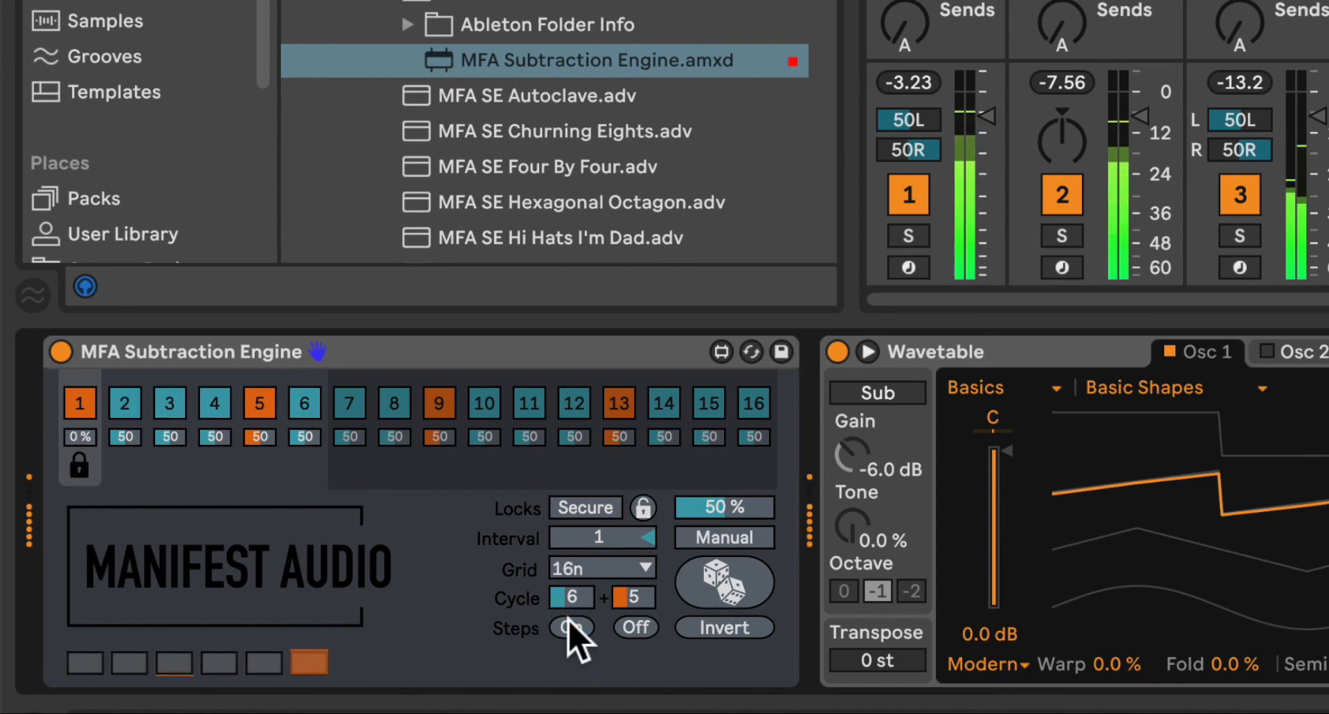
click(635, 626)
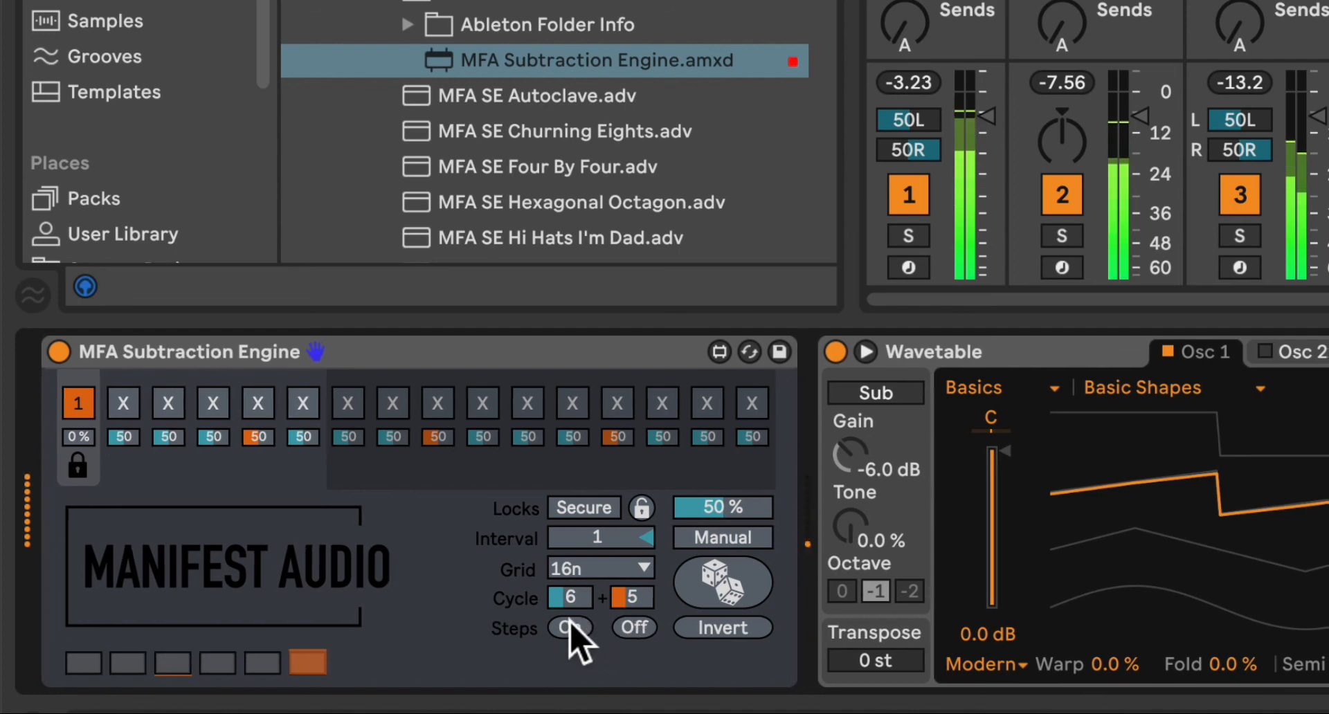
click(570, 627)
click(623, 626)
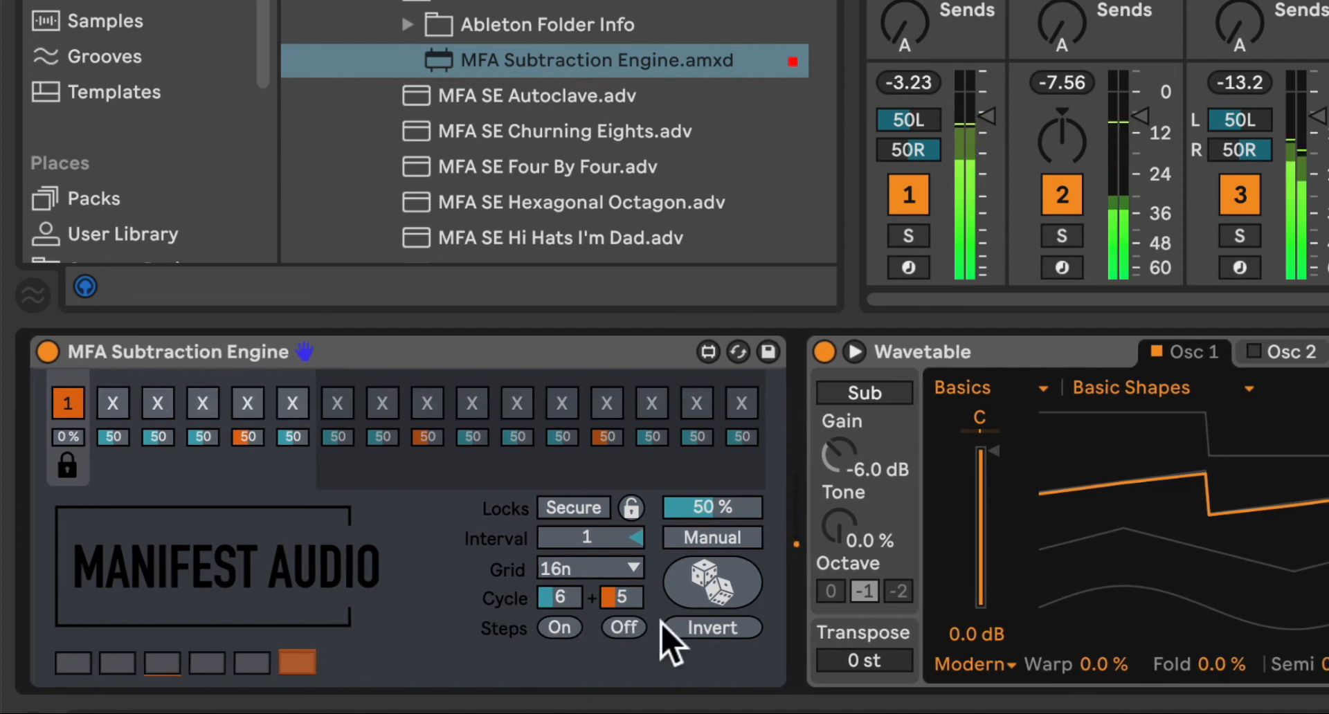
Invert the unlocked Leads steps six times, alternating between all on and all muted.
click(733, 627)
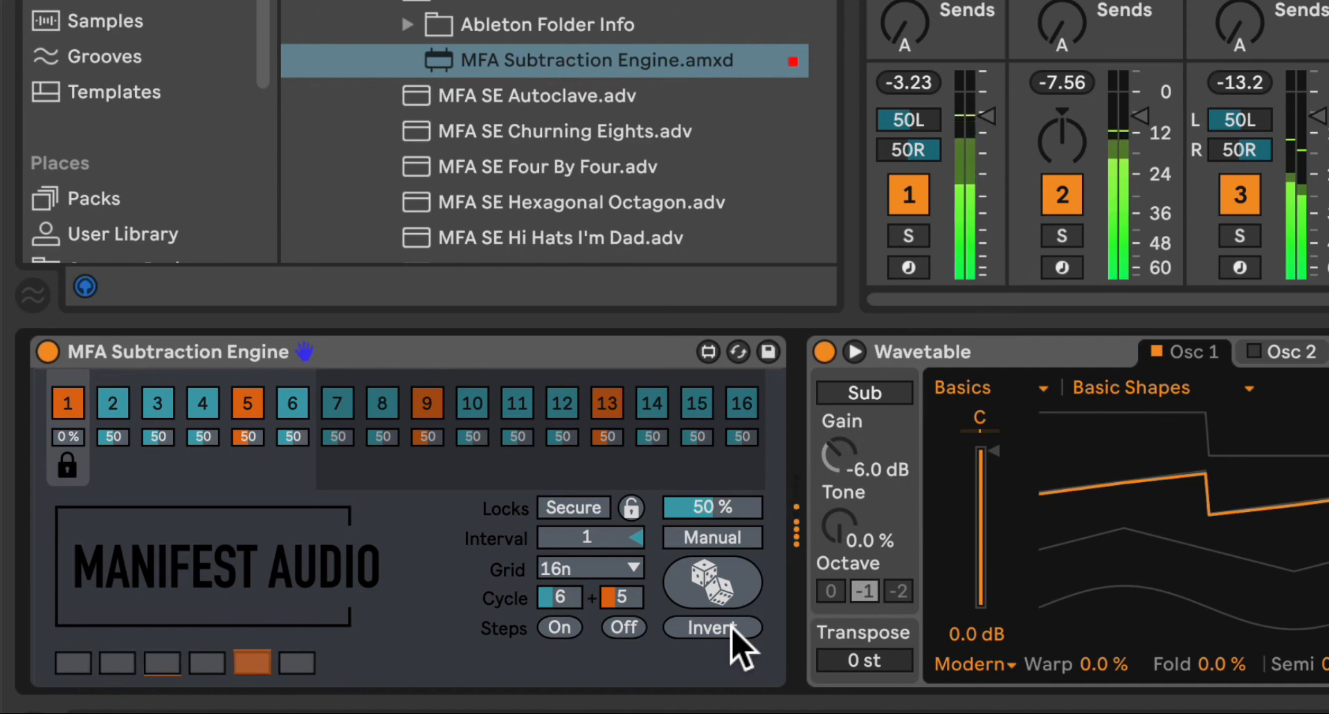
click(732, 628)
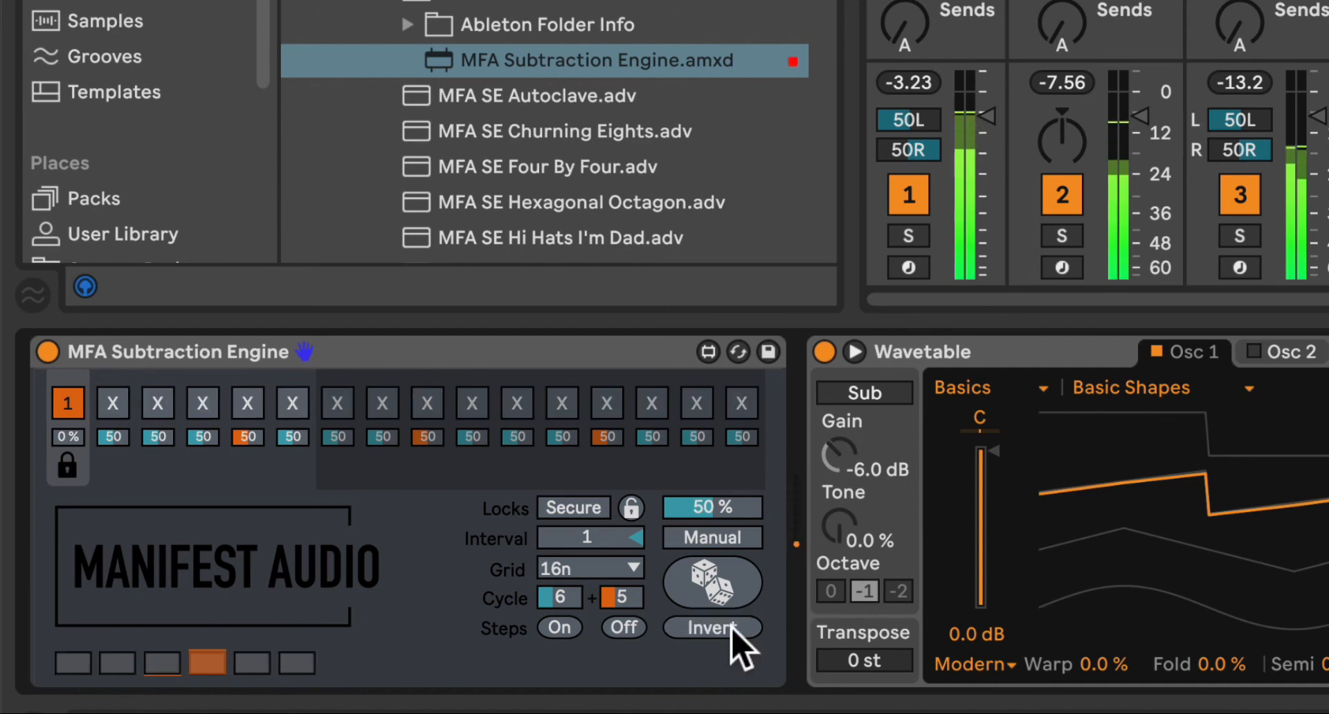
click(733, 628)
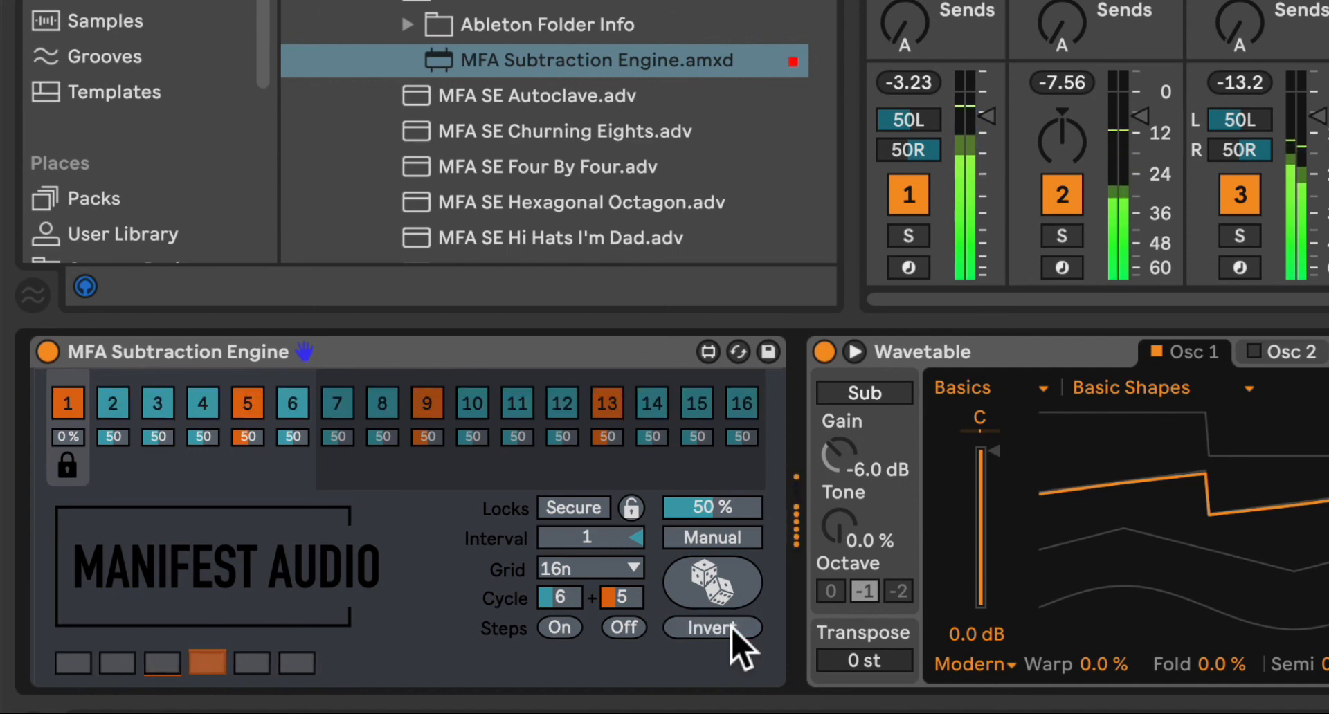
click(732, 627)
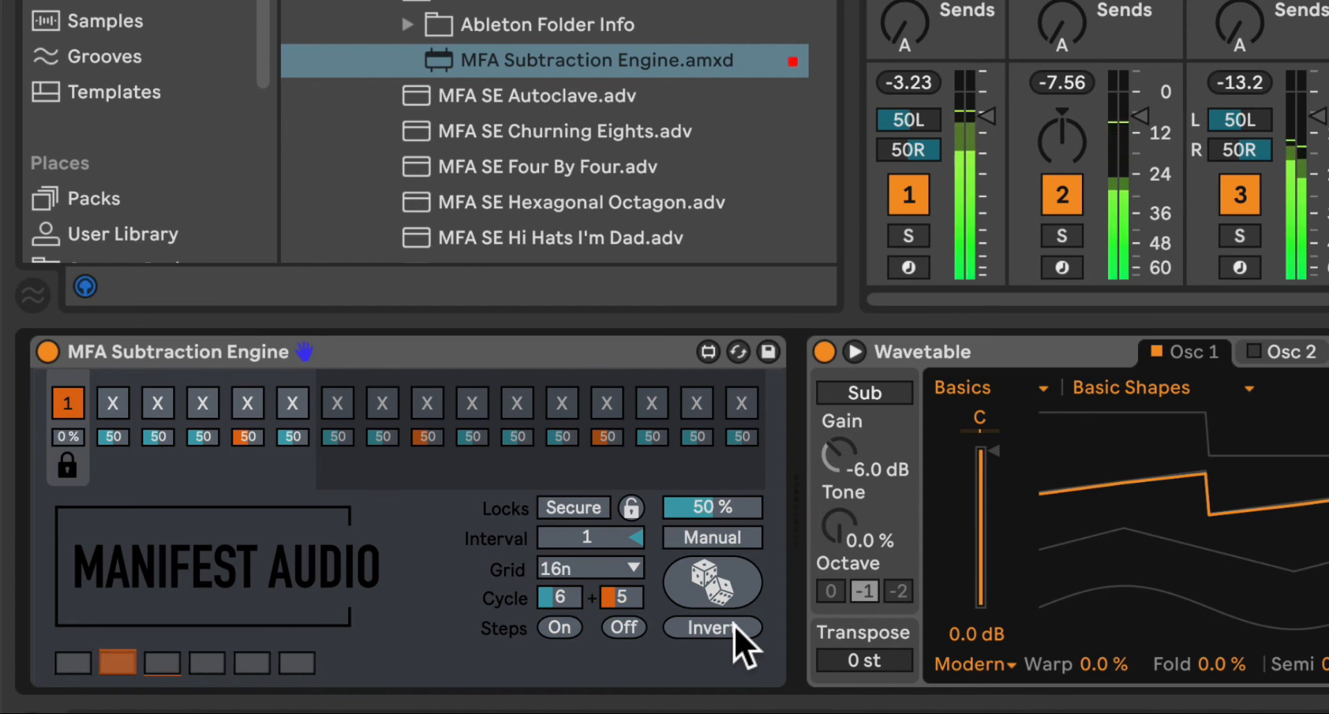
click(737, 628)
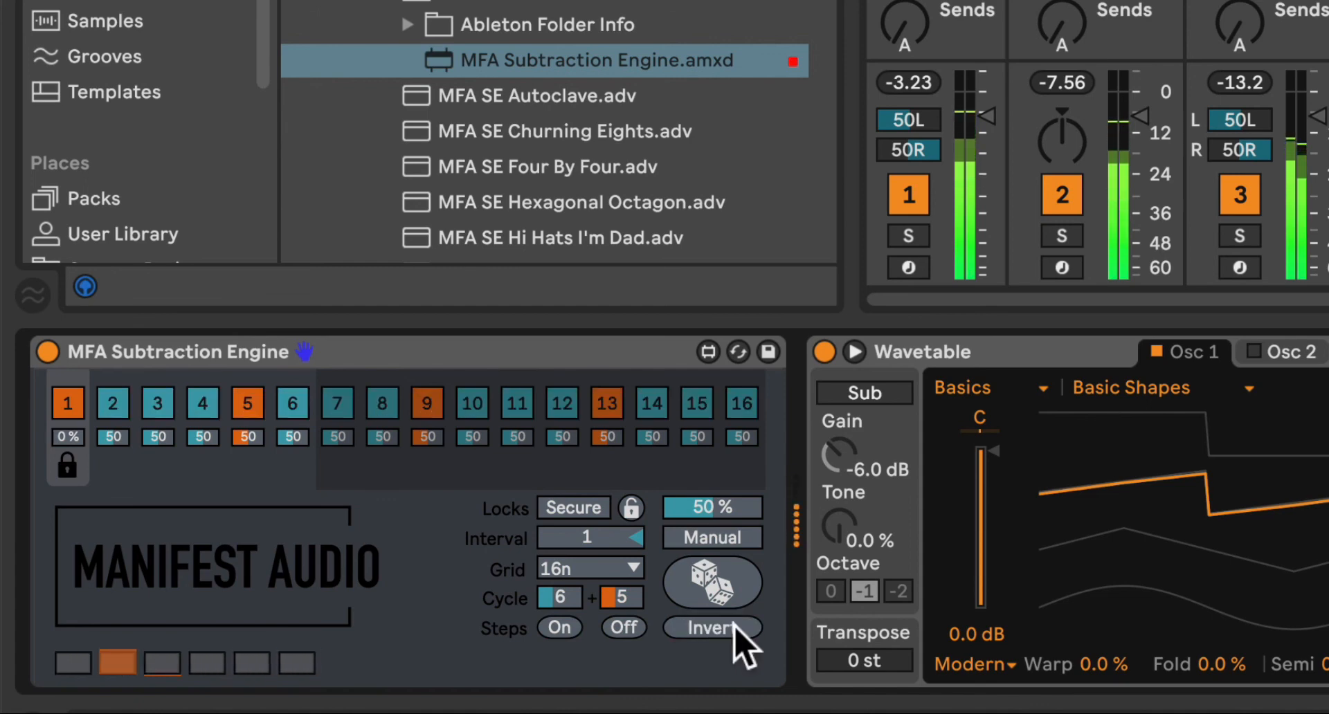
click(730, 627)
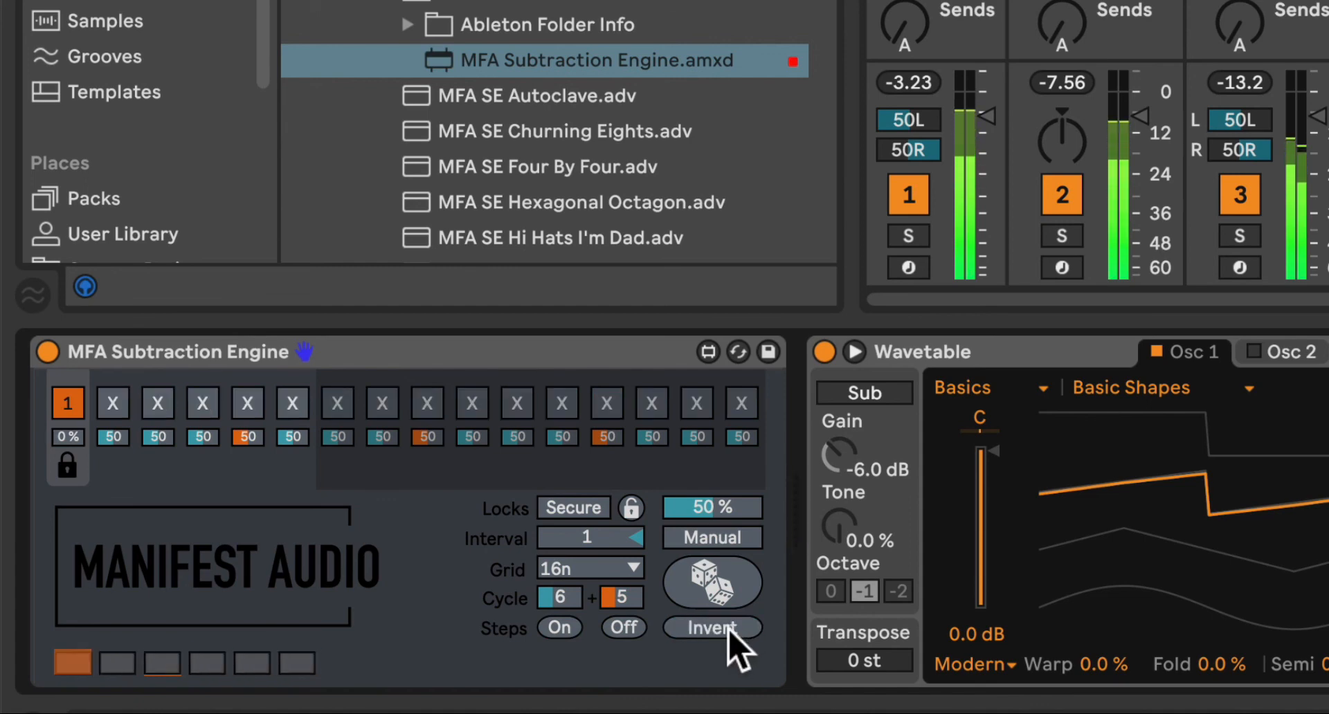